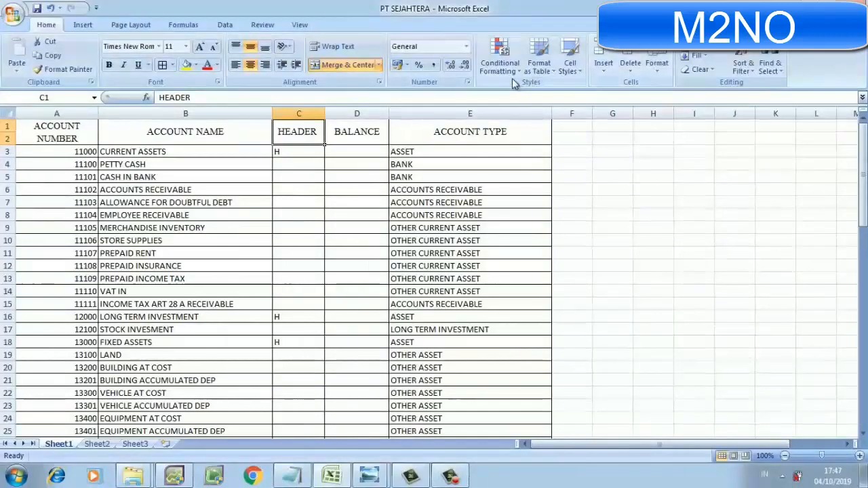
Save the active sheet as the tab-delimited text file PT SEJAHTERA in the Camtasia Studio folder under Documents, keeping the text format.
click(15, 18)
click(16, 14)
click(15, 15)
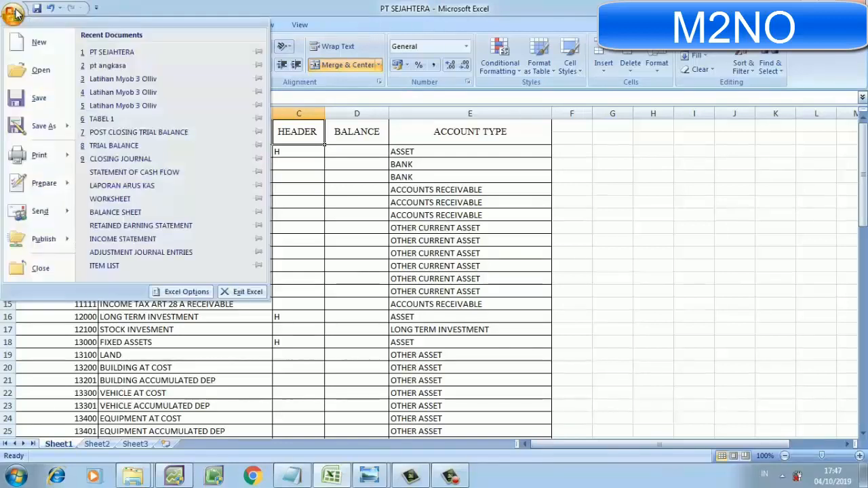
click(31, 127)
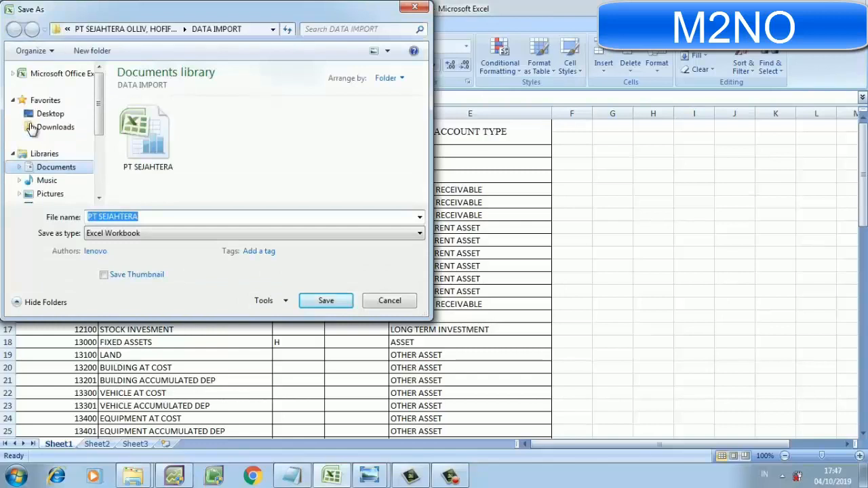
click(60, 171)
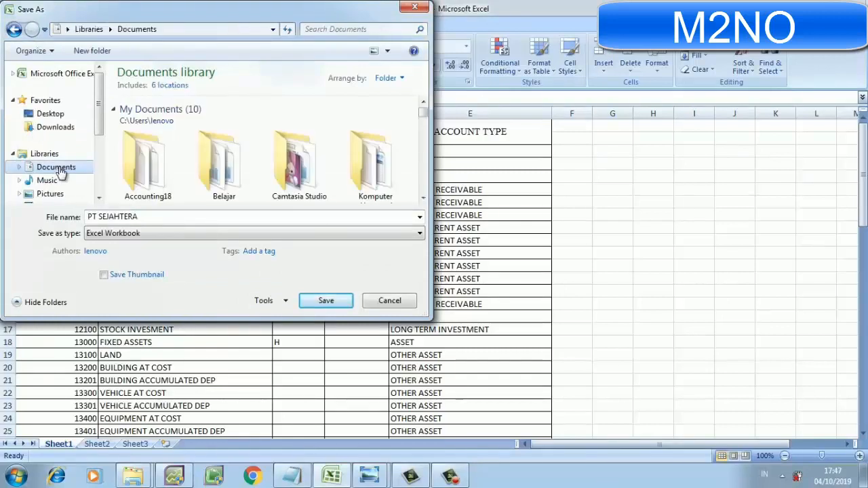
click(287, 170)
click(329, 303)
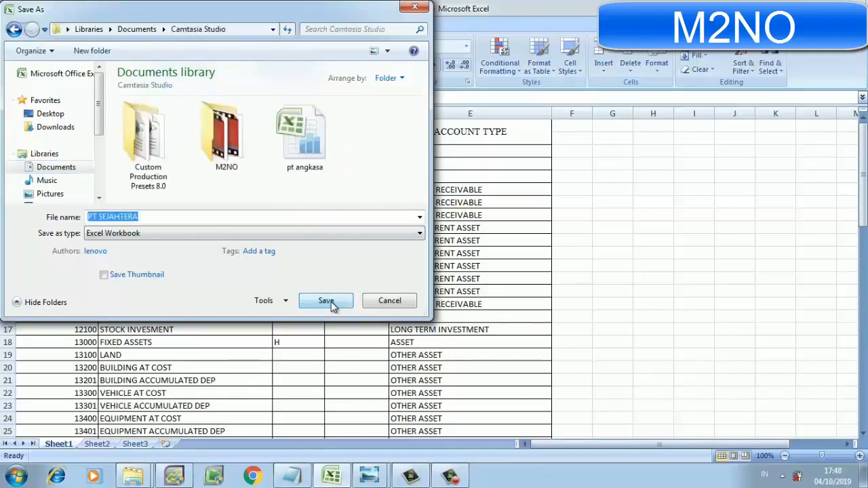
click(322, 236)
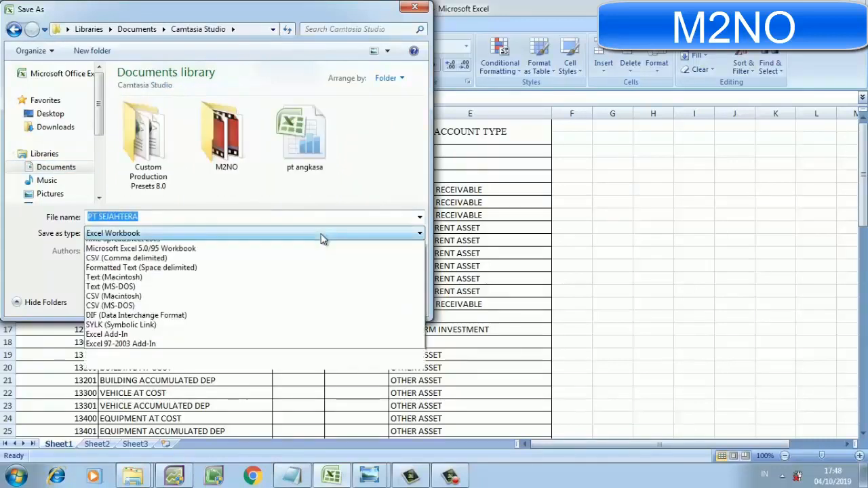
click(307, 348)
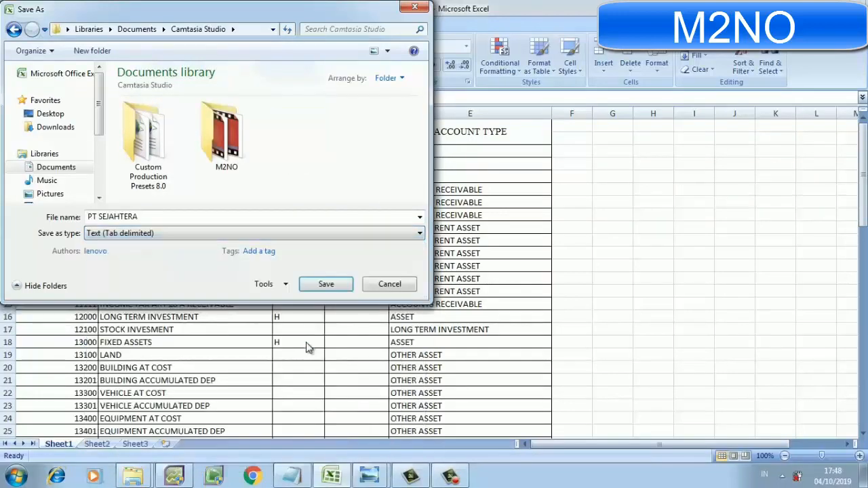
click(325, 286)
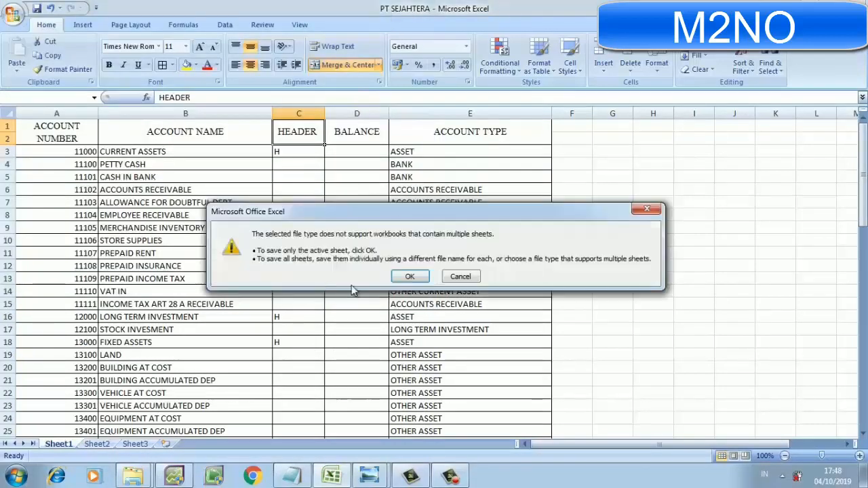
click(408, 276)
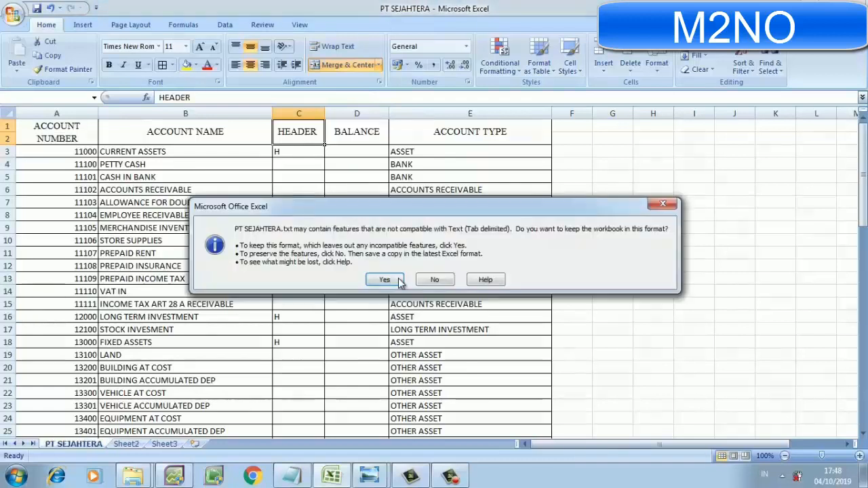
click(393, 282)
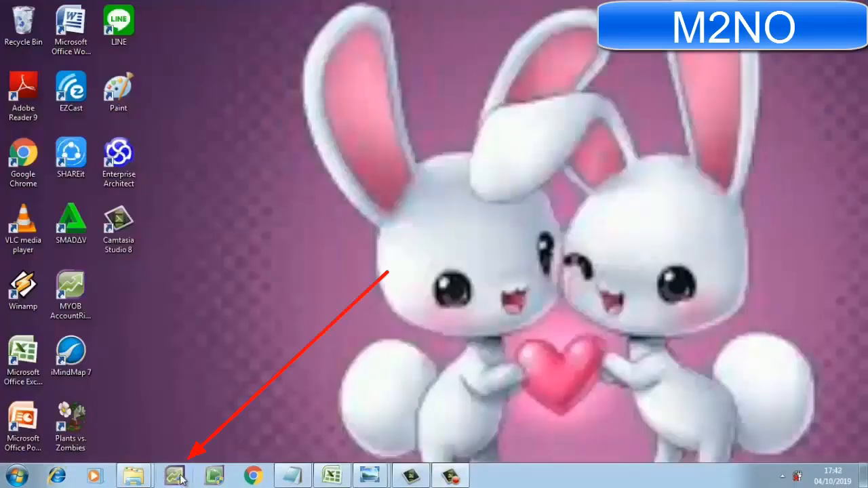
Switch to MYOB AccountRight Plus, start creating a new company file and continue past the introduction to the company information.
click(175, 476)
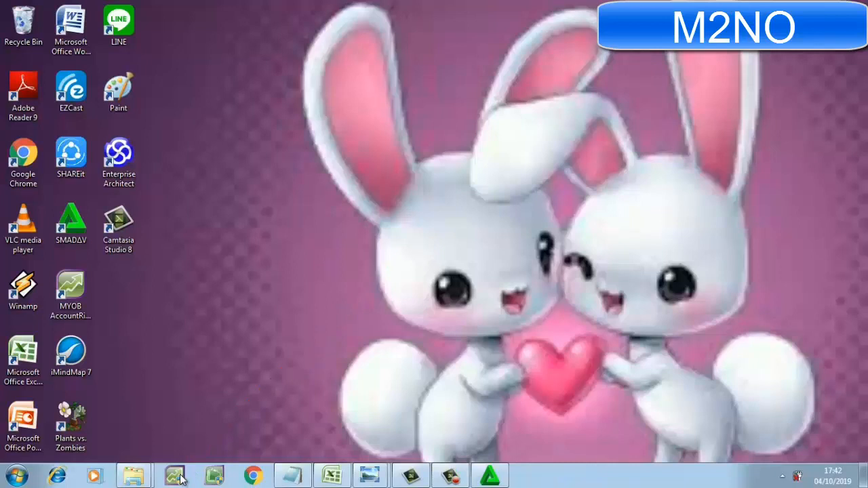
click(180, 478)
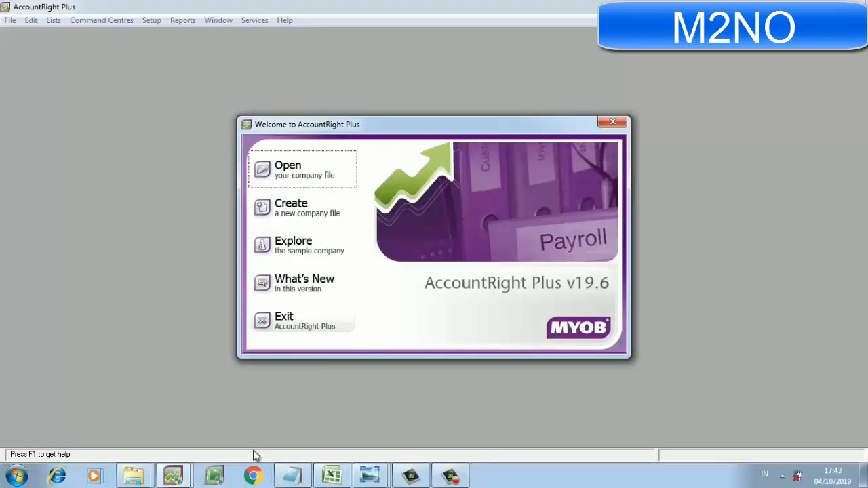
click(296, 217)
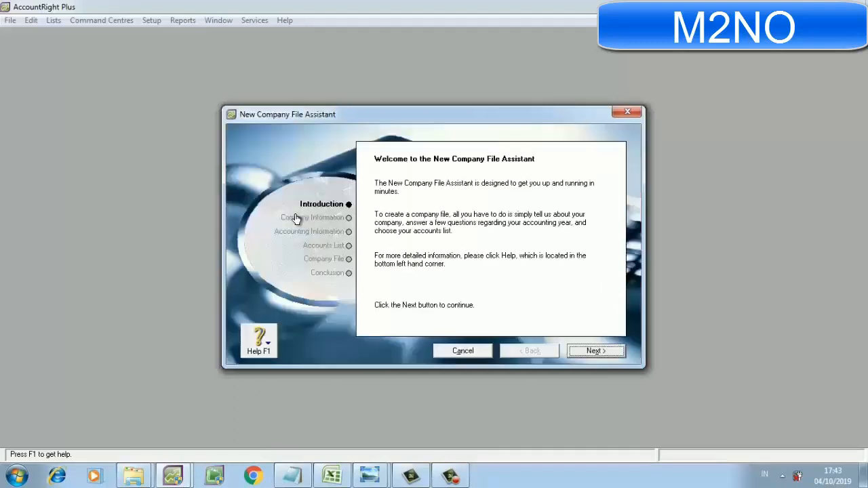
click(594, 353)
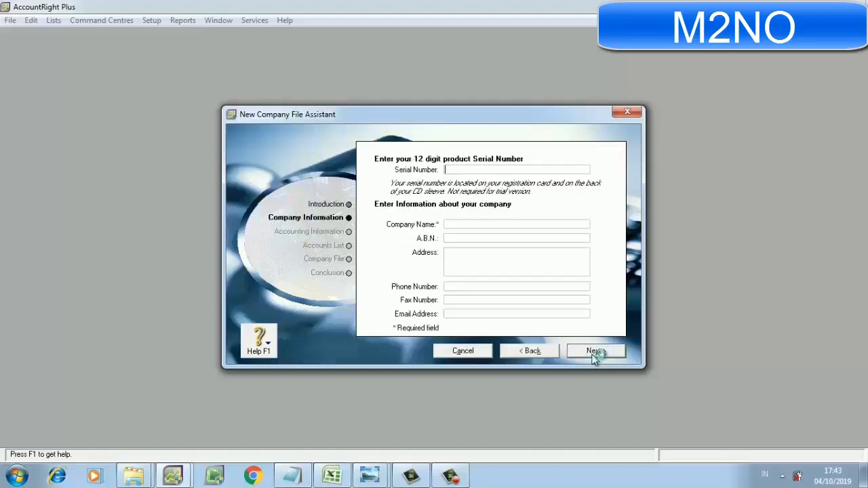
Enter PT SEJAHTERA M2NO as the company name.
click(486, 224)
text(PT SEJAHTERA)
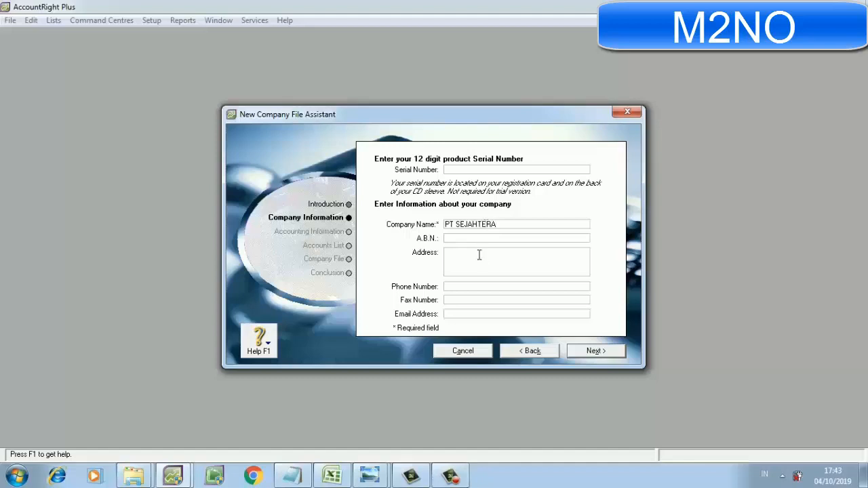
double_click(502, 222)
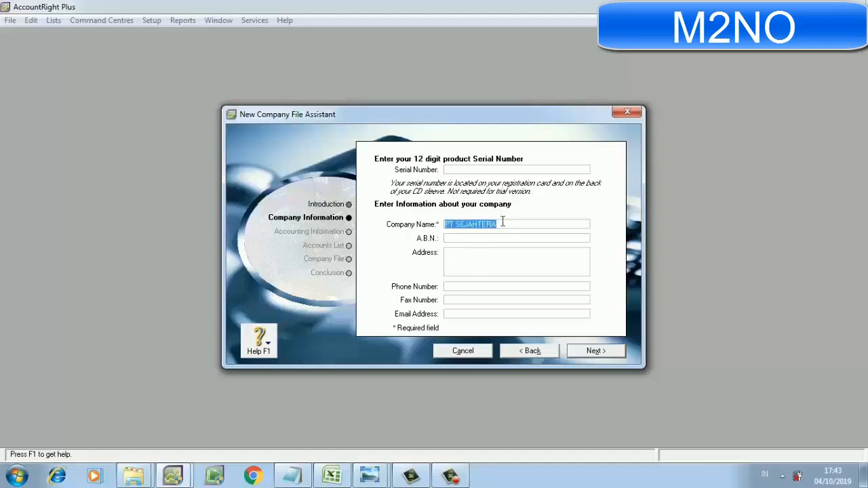
click(503, 227)
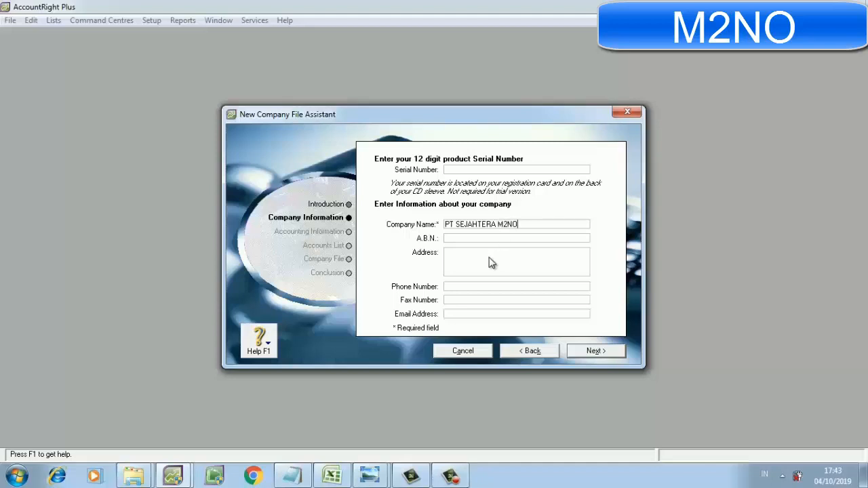
Consult the company details in the image IMG-20190425-WA0020 and enter the company's address in the new company file.
click(371, 481)
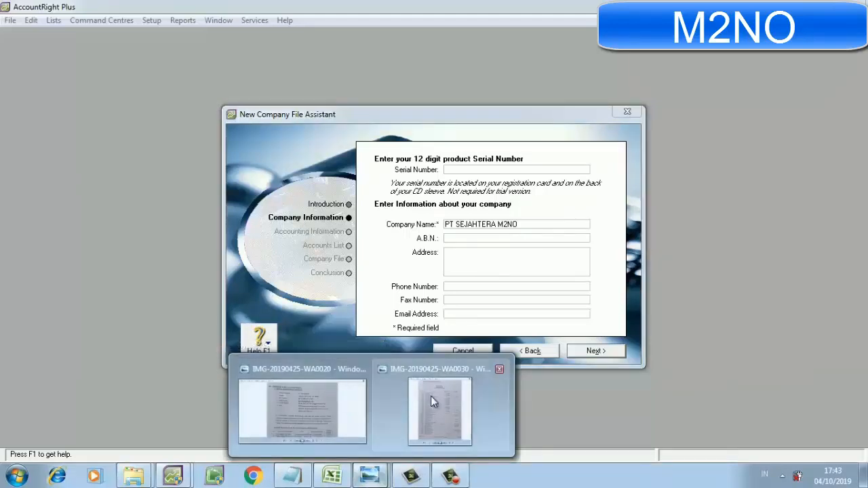
click(341, 408)
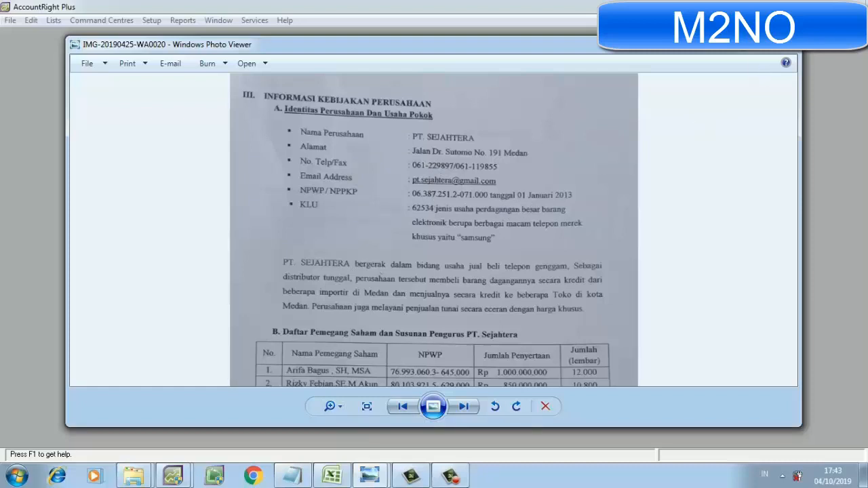
click(750, 44)
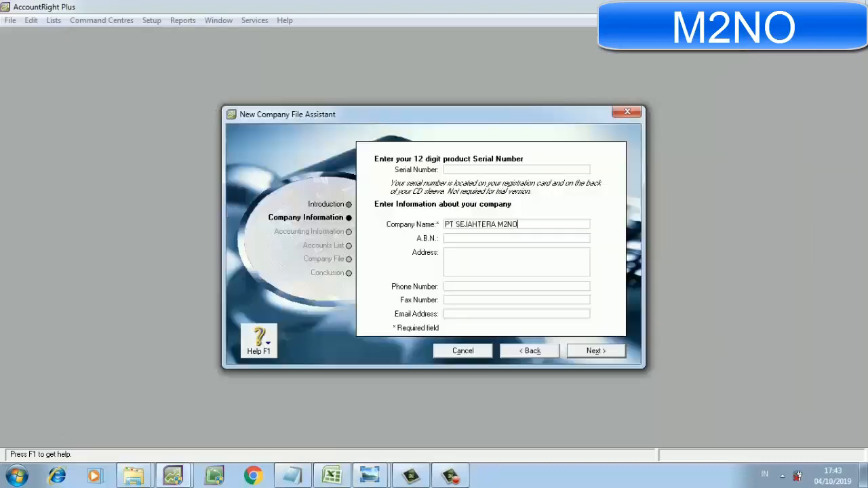
click(464, 255)
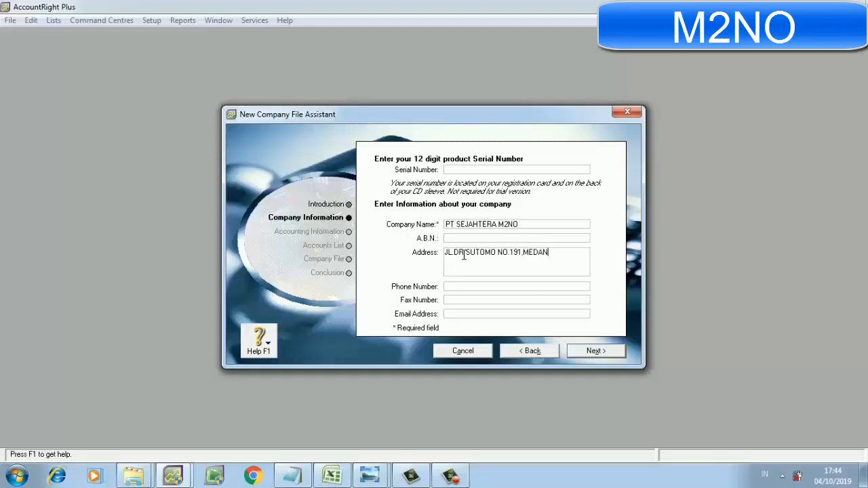
Fill in the company's phone number and fax number, dismissing the Windows color scheme prompt.
click(465, 287)
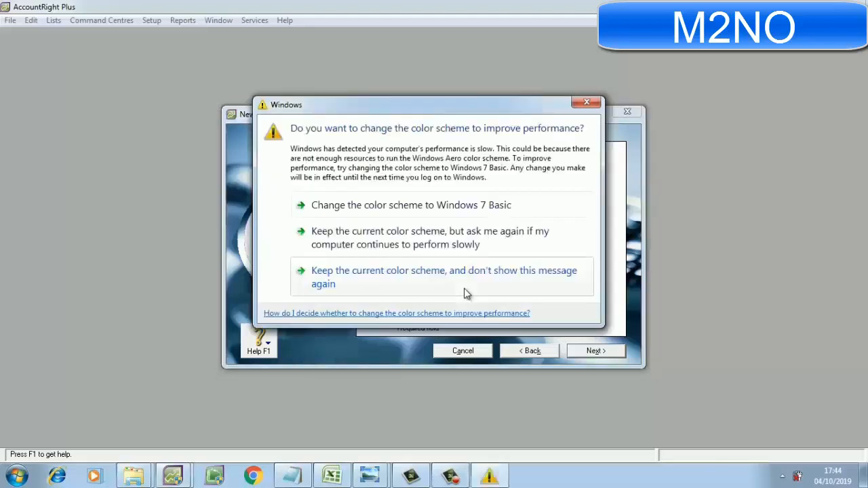
click(590, 103)
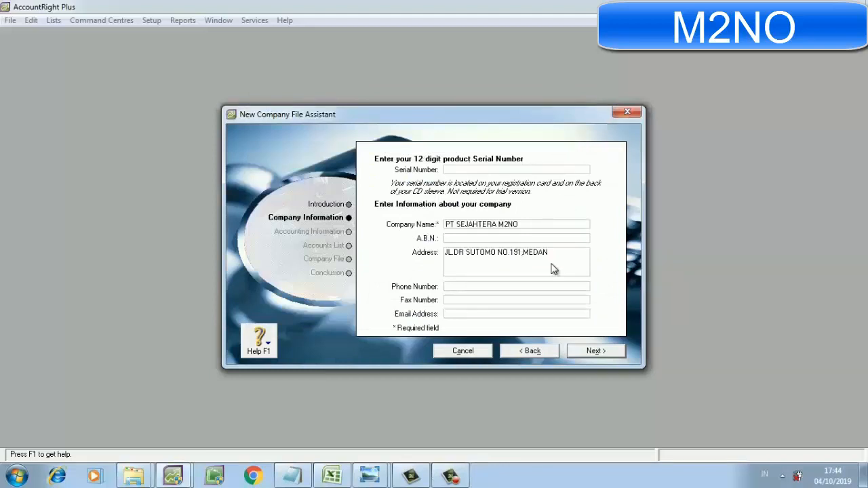
click(492, 299)
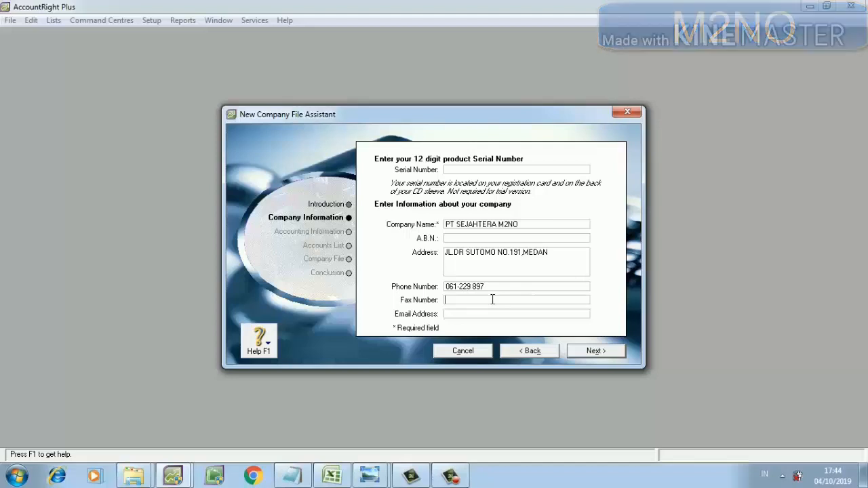
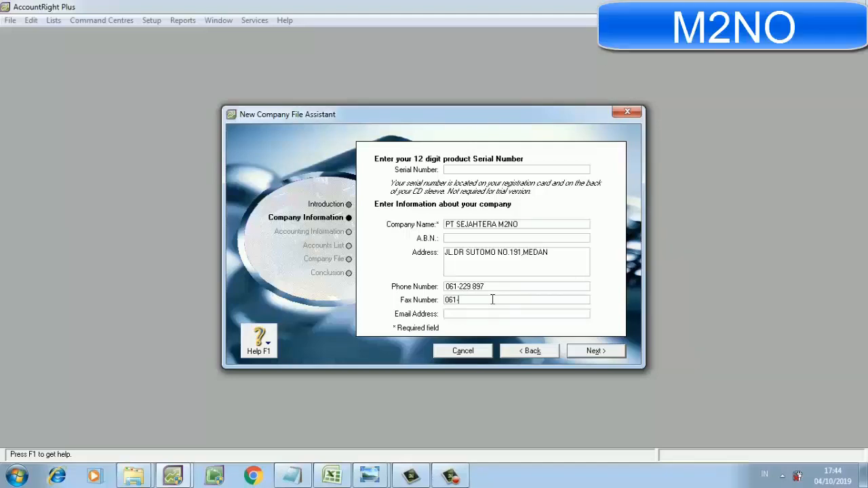
Fill in the A.B.N. field with the company's tax number.
click(458, 240)
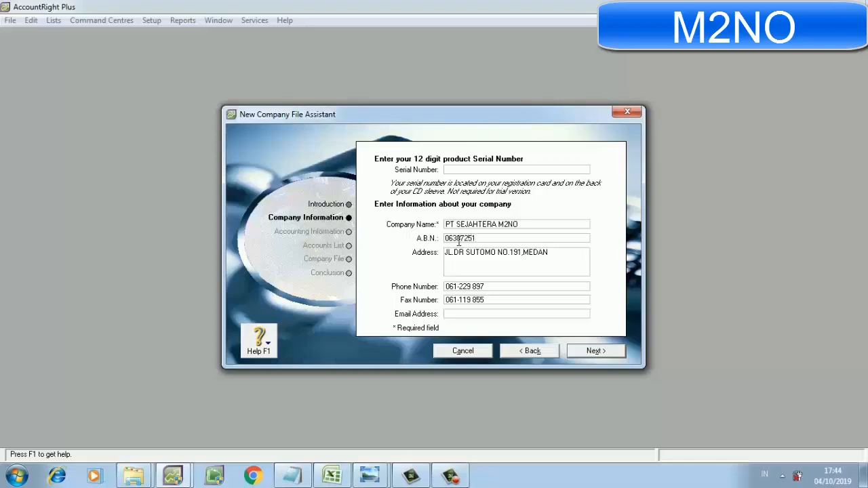
Fill in the company's email address.
click(464, 313)
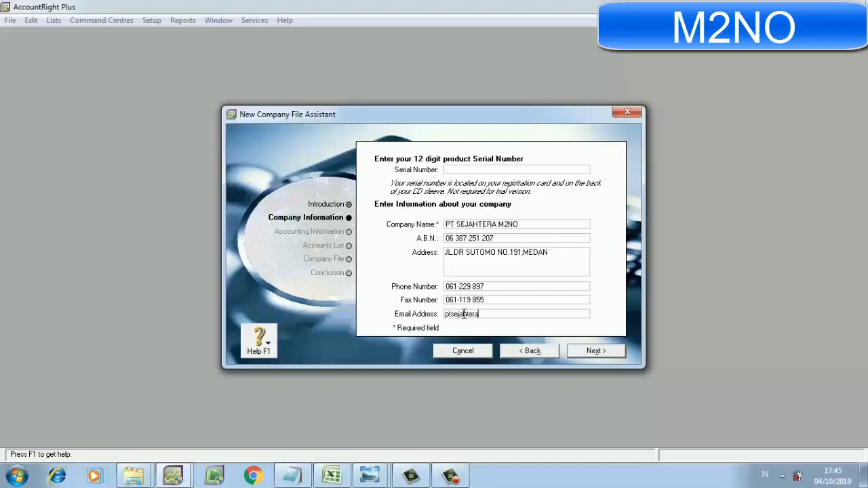
Edit the A.B.N. entry to remove the spaces between its digit groups.
click(458, 239)
click(458, 237)
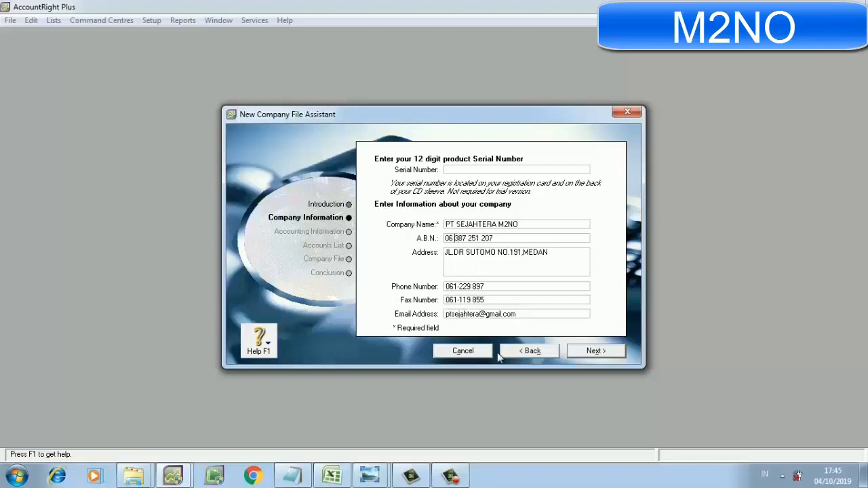
key(BackSpace)
key(BackSpace)
key(Right)
key(Right)
key(Right)
key(Right)
key(BackSpace)
key(Right)
key(Right)
key(Right)
Continue to the accounting information and set financial year 2018, last month December and conversion month December, keeping twelve accounting periods.
click(596, 356)
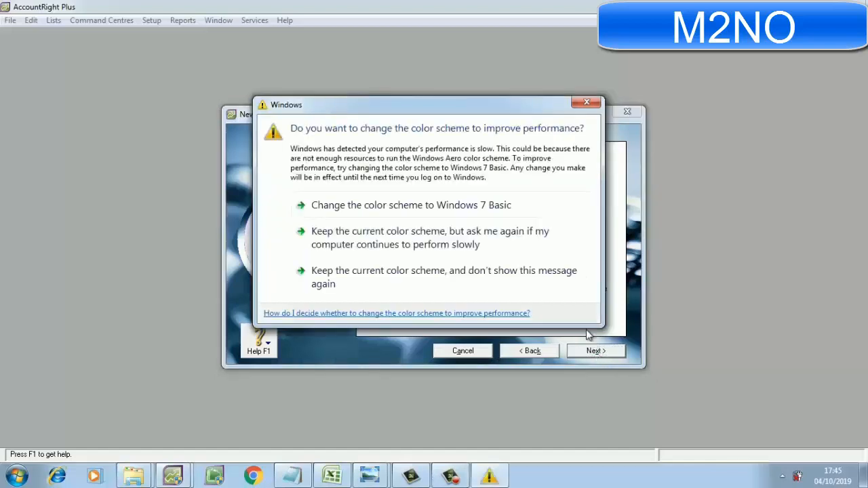
click(584, 102)
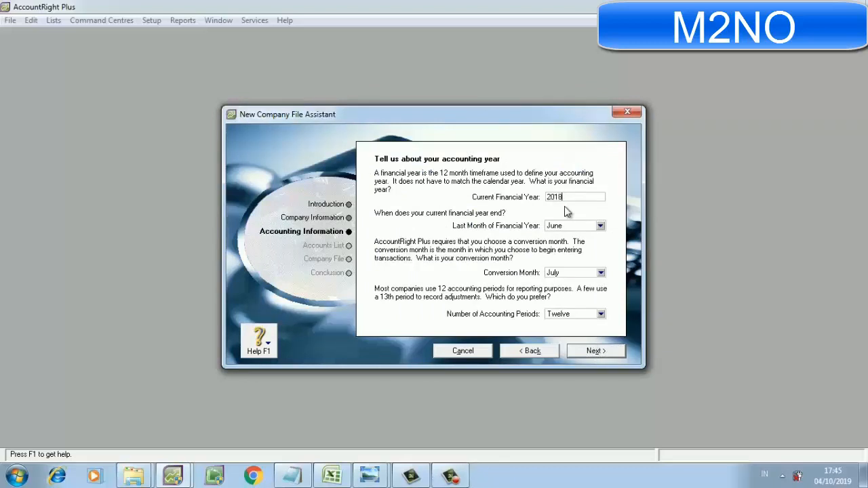
click(601, 225)
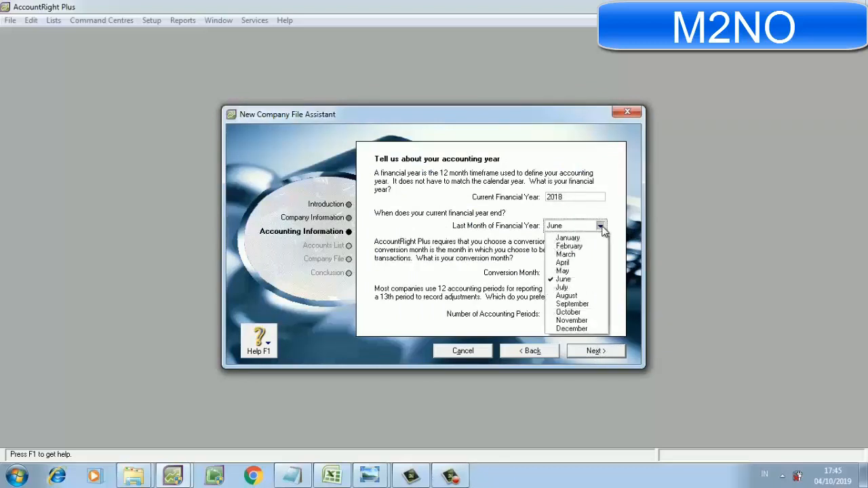
click(585, 330)
click(601, 272)
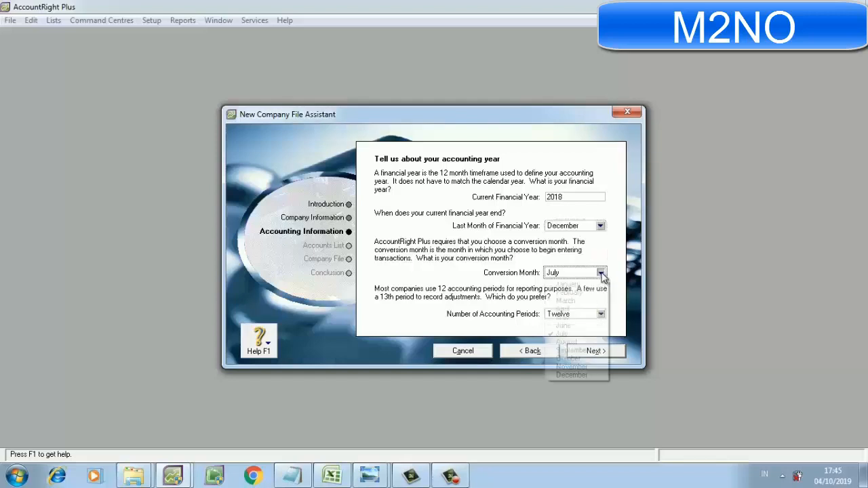
click(578, 375)
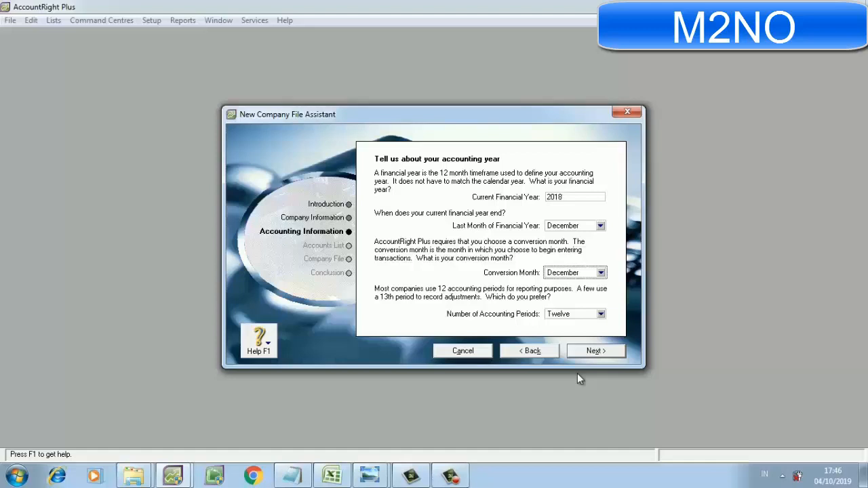
click(607, 350)
click(607, 351)
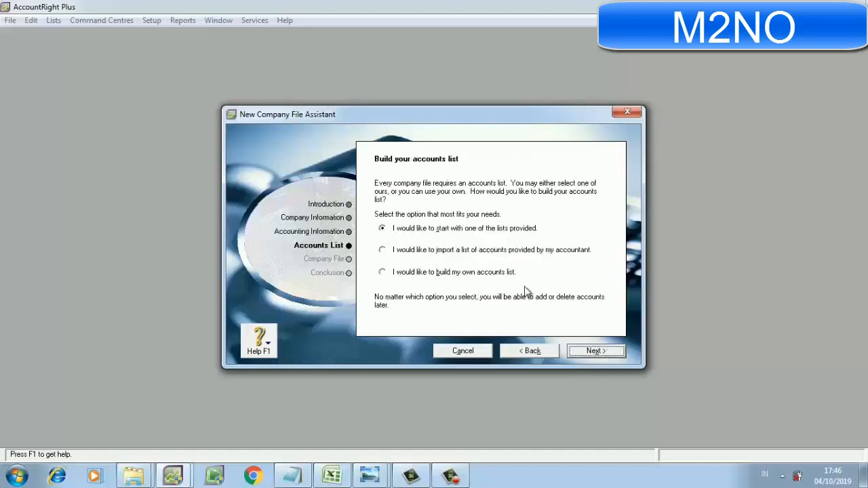
Choose to import a list of accounts provided by the accountant, create the company file and go to its Command Centre.
click(495, 255)
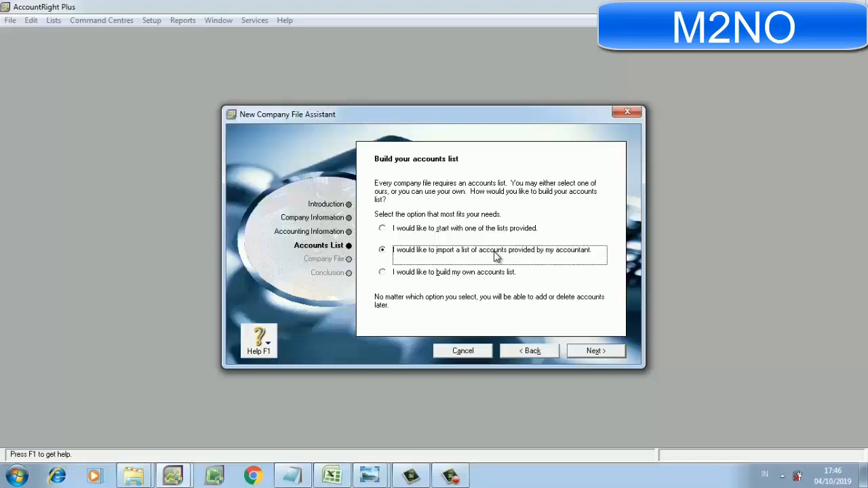
click(594, 352)
click(594, 352)
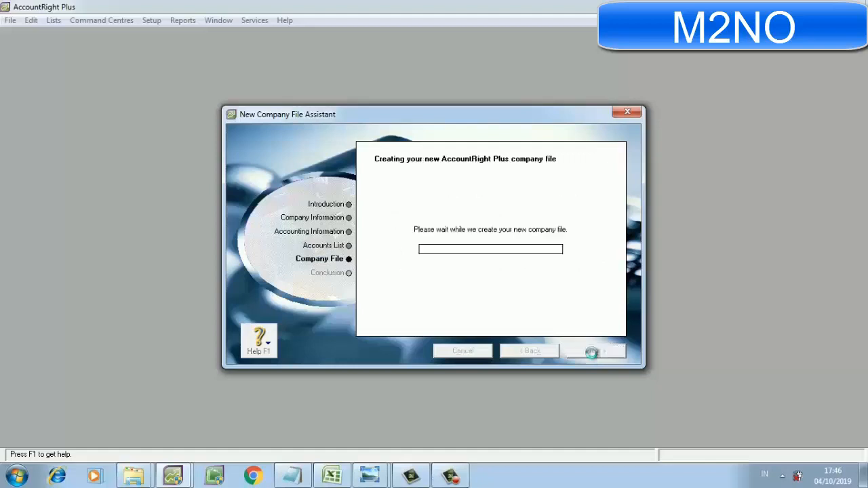
click(418, 272)
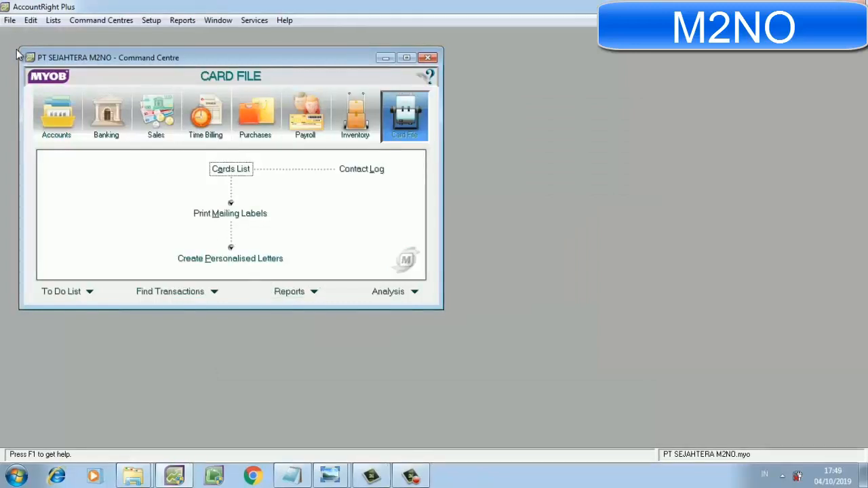
Start an account information import of a tab-delimited file with a header record, set duplicate records to Update Existing Record and continue.
click(10, 19)
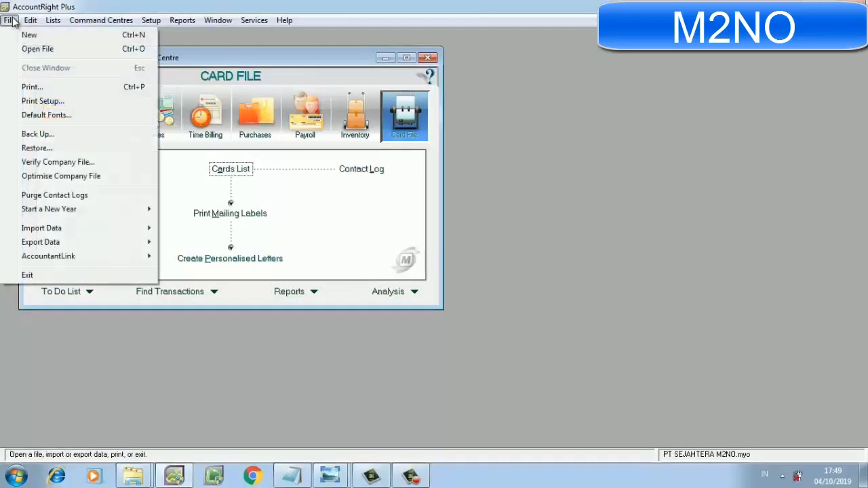
mouse_move(54, 230)
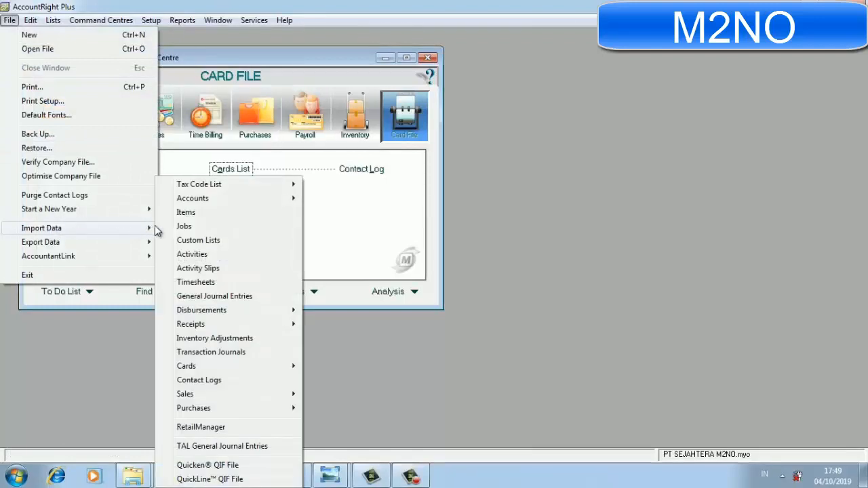
mouse_move(189, 202)
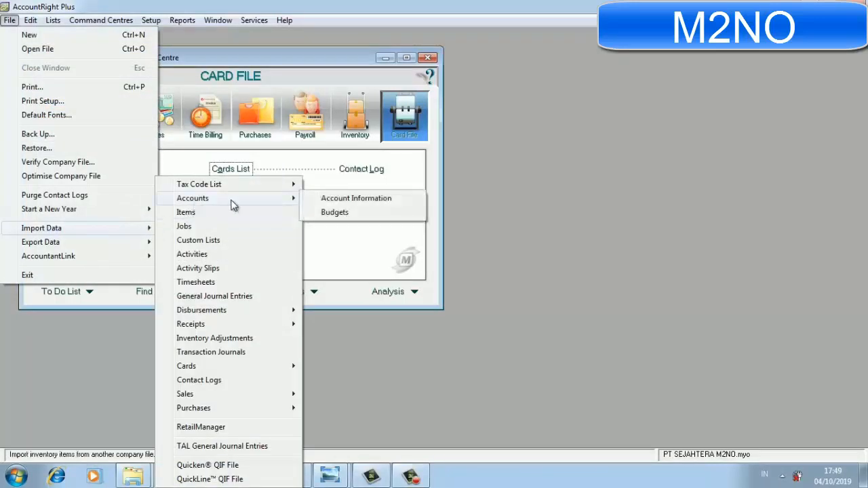
click(309, 199)
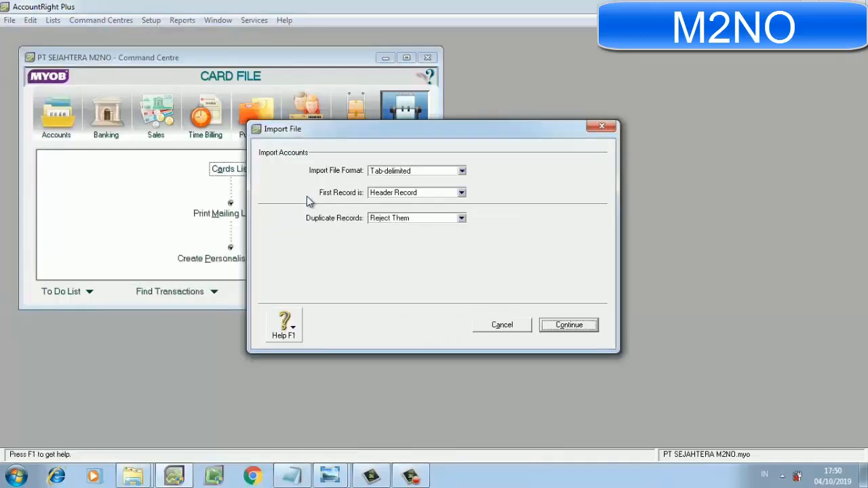
click(463, 222)
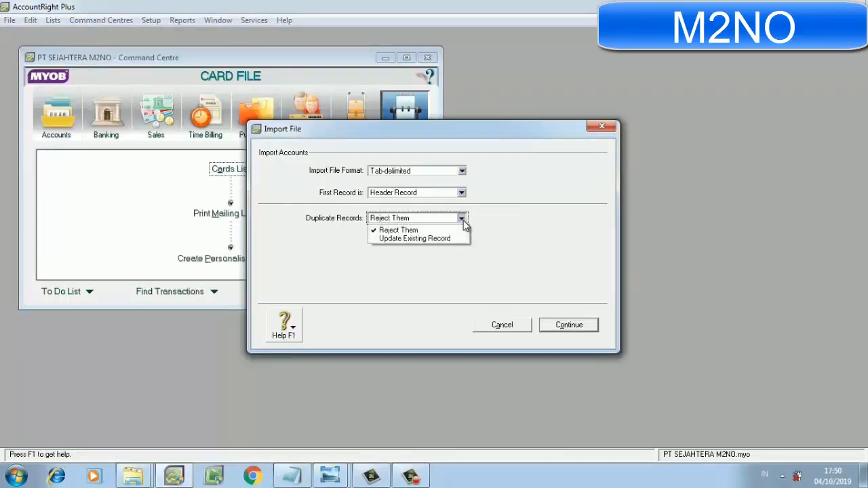
click(459, 242)
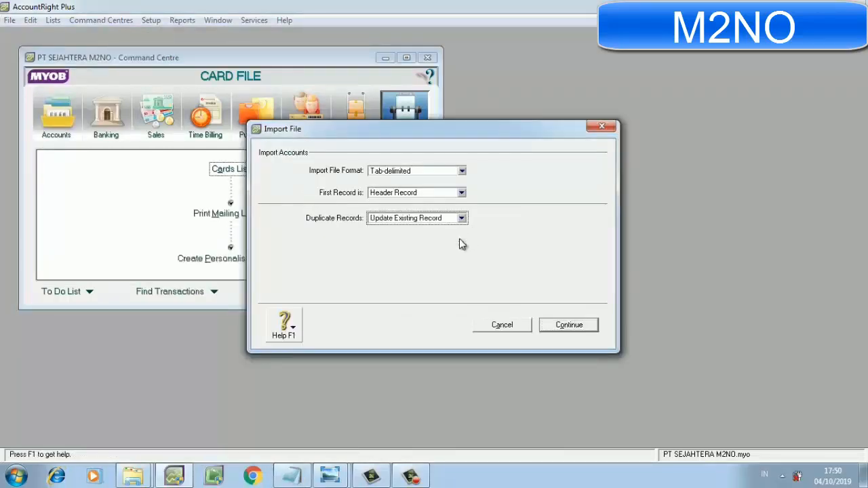
click(545, 329)
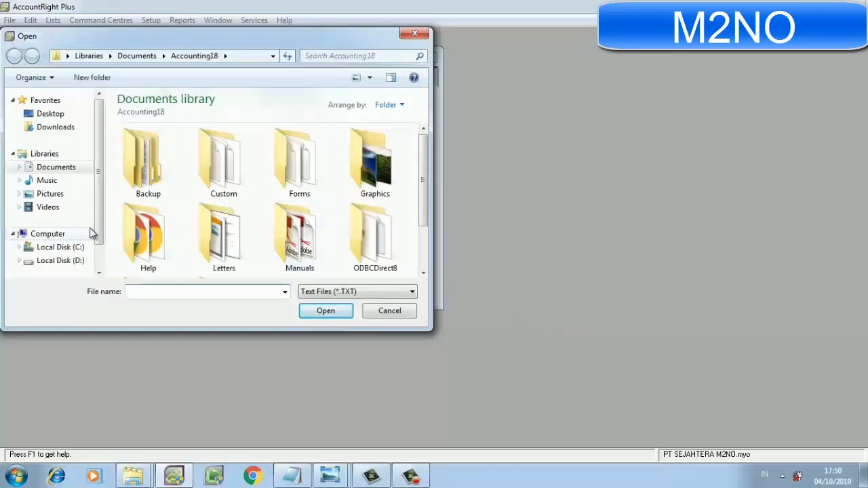
Open the PT SEJAHTERA text file from the Camtasia Studio folder in Documents as the import source.
click(71, 169)
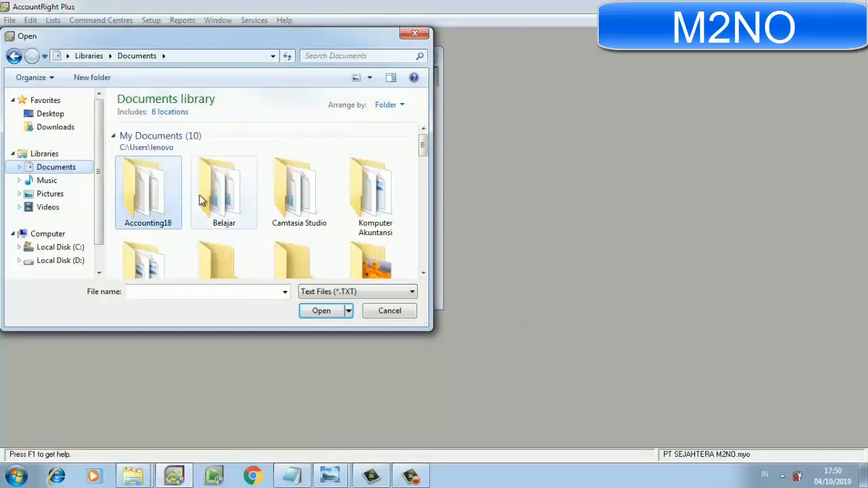
click(310, 220)
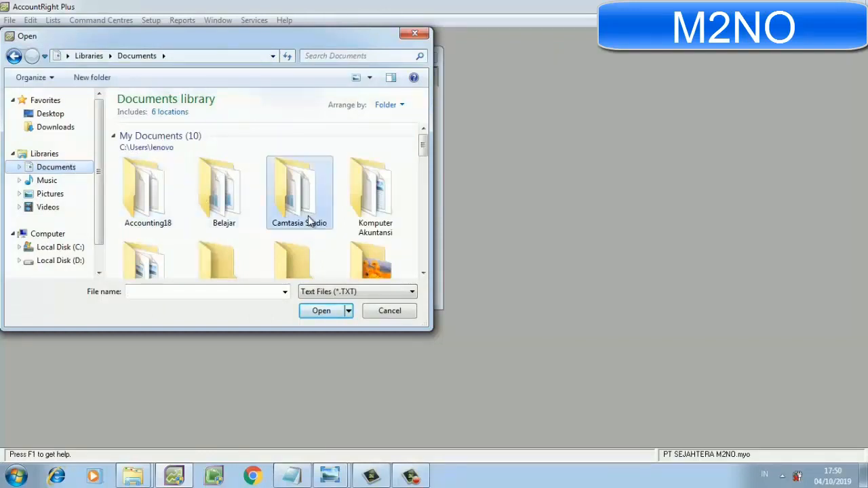
click(323, 312)
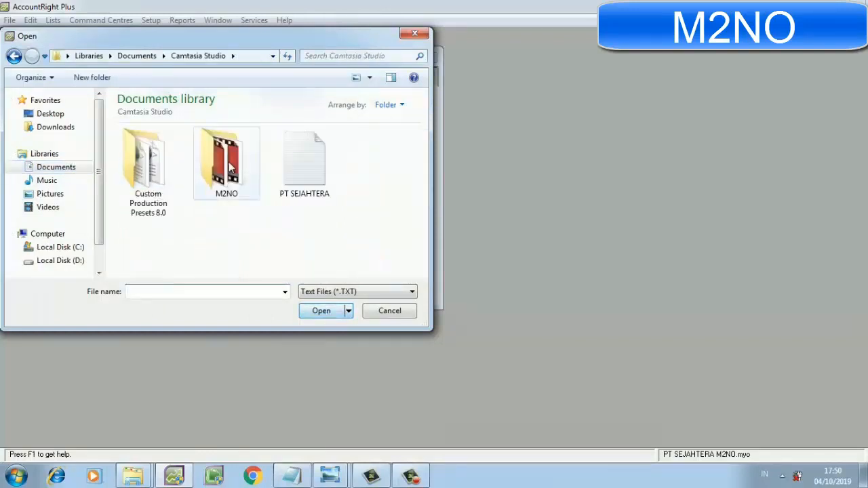
click(300, 176)
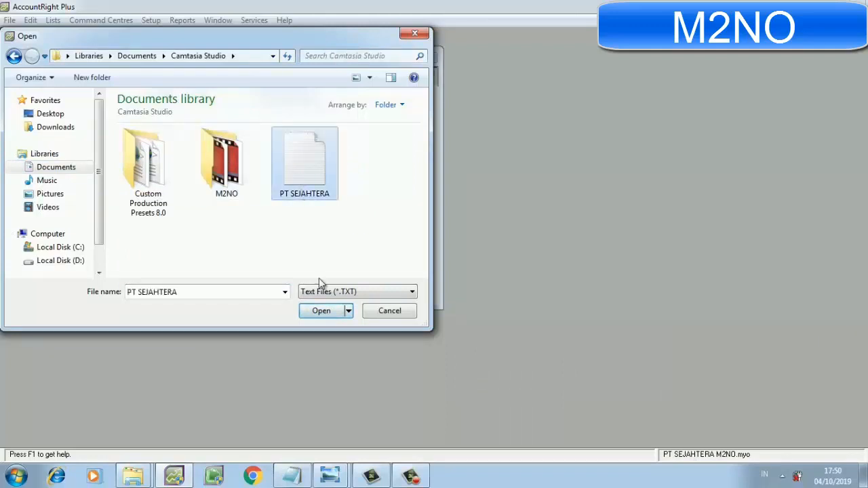
click(323, 313)
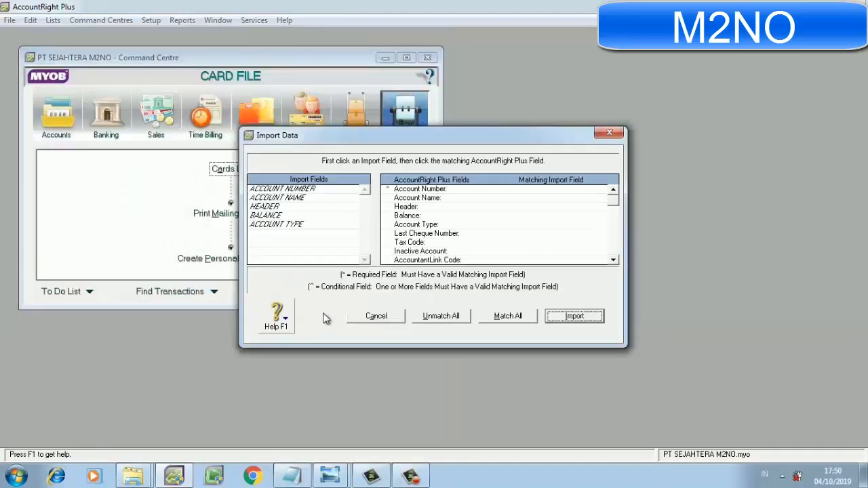
Match all import fields to the corresponding AccountRight fields, import the accounts and close the import summary.
click(513, 320)
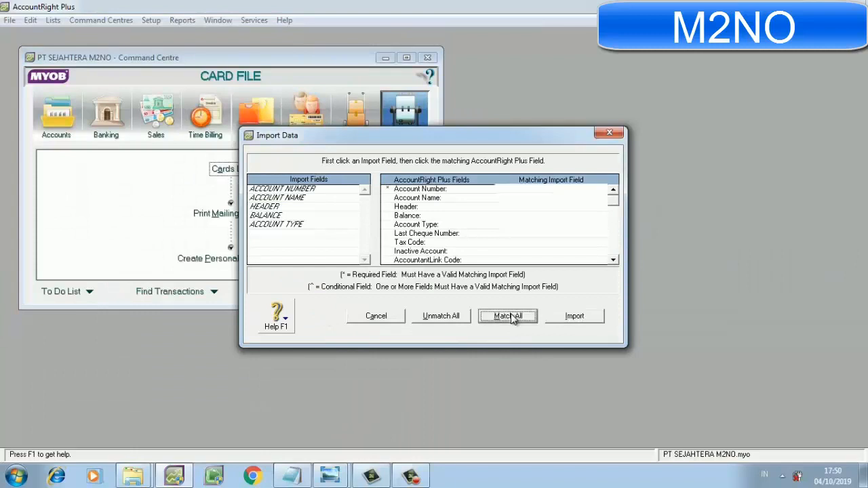
click(564, 314)
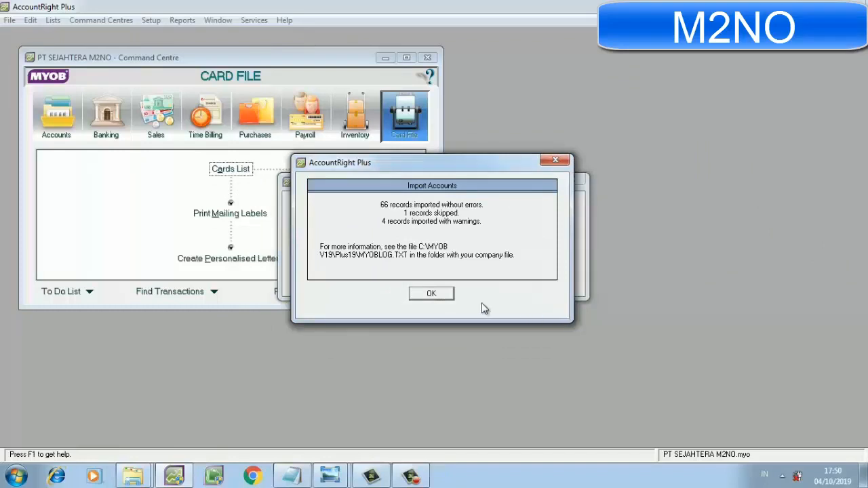
click(442, 295)
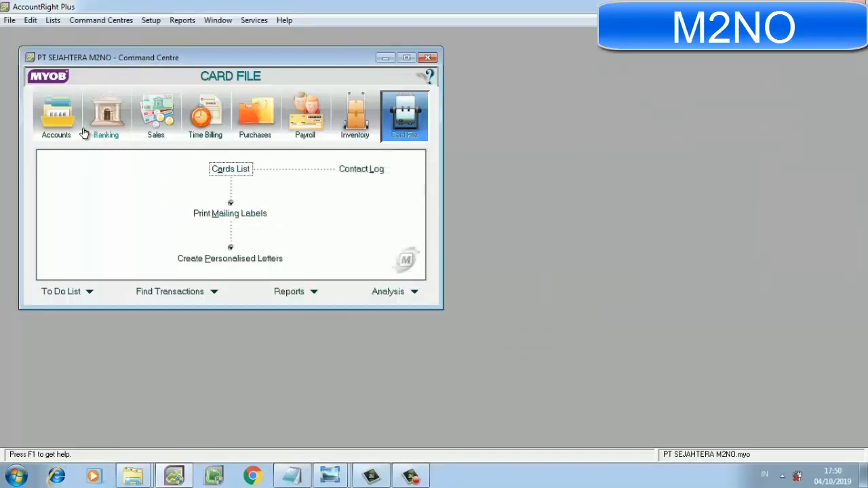
Open the Accounts List from the Accounts command centre and maximise its window.
click(59, 119)
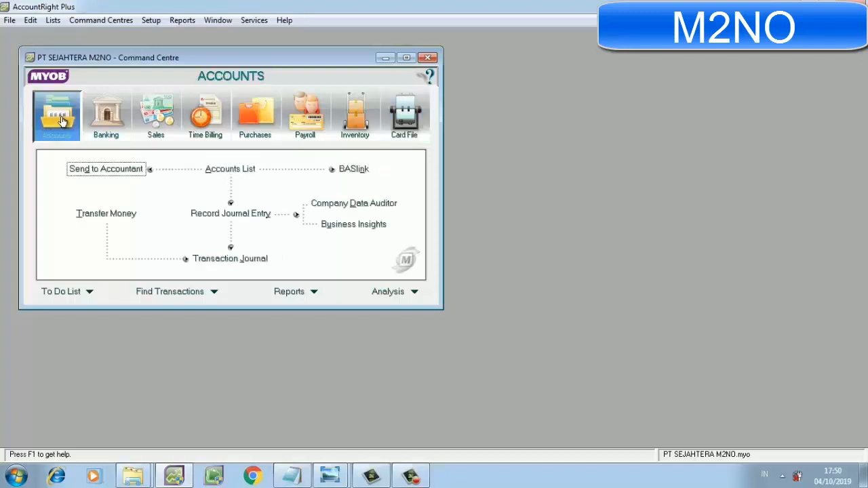
click(229, 169)
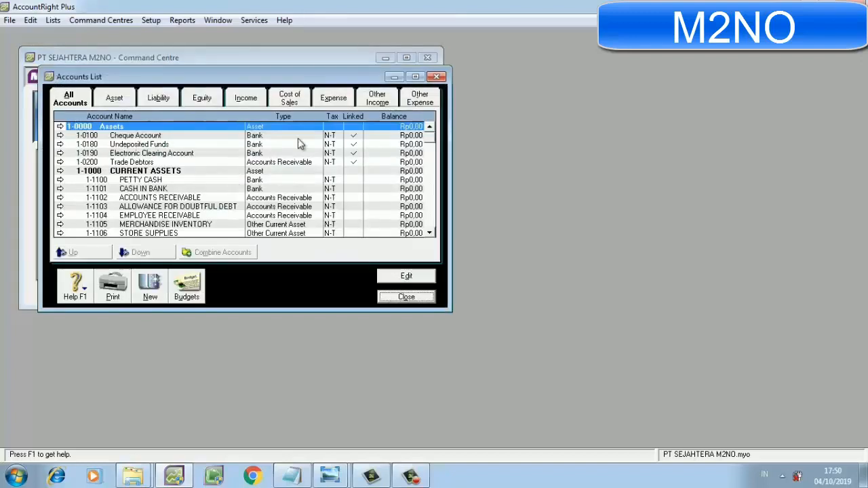
click(415, 76)
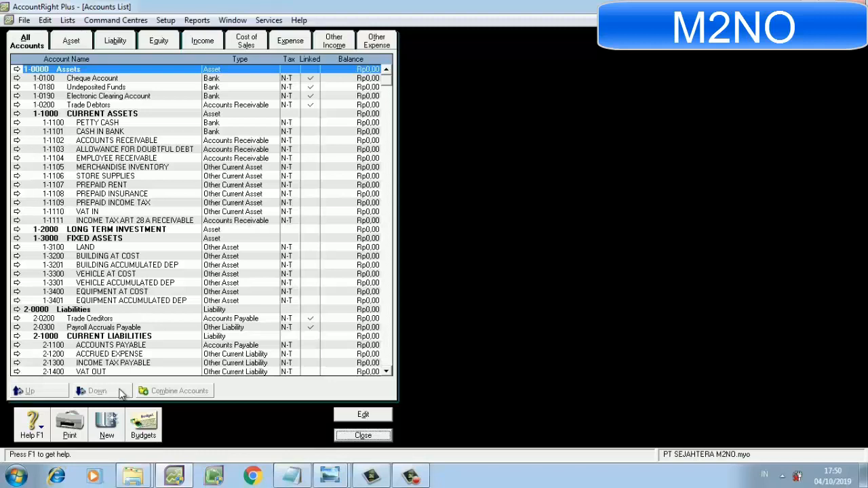
Start a new account and dismiss the Windows colour scheme message.
click(105, 421)
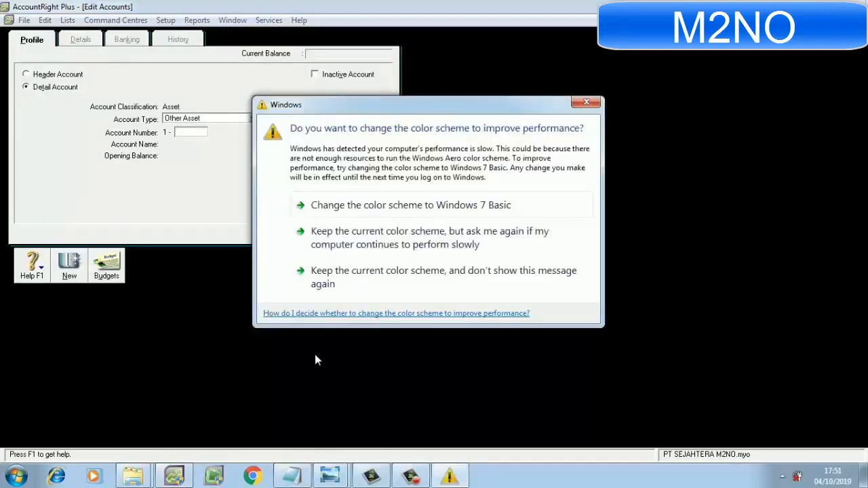
click(587, 103)
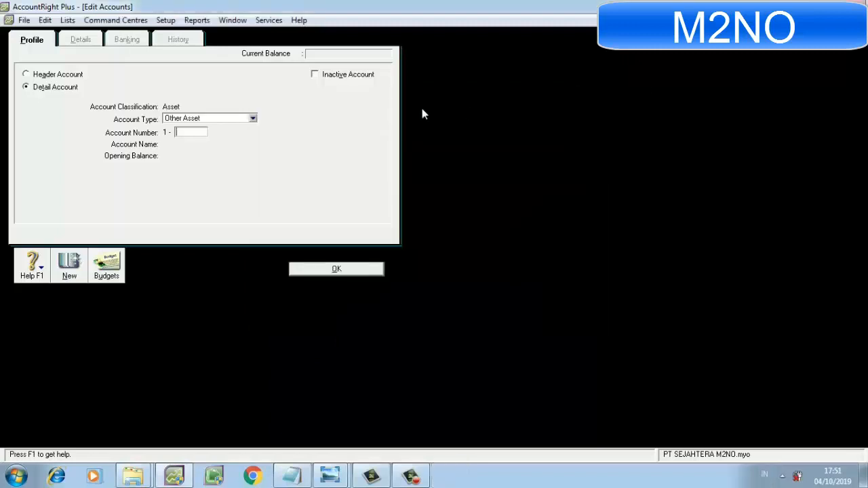
click(252, 118)
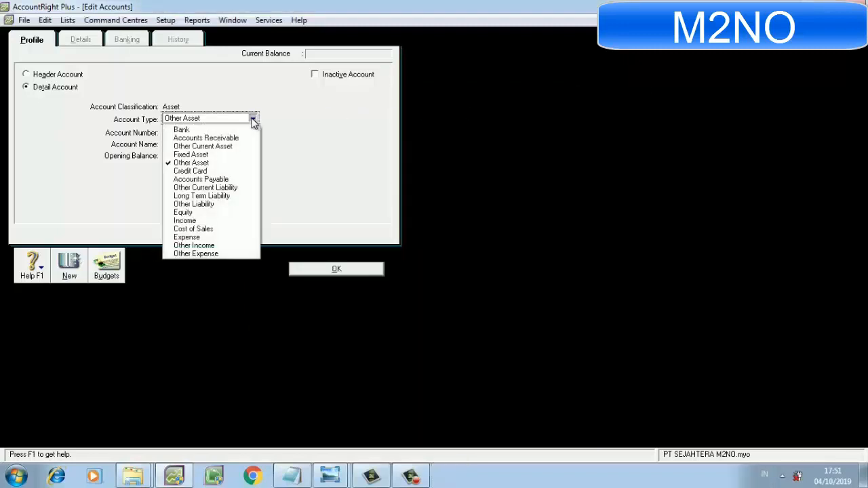
click(226, 196)
click(195, 132)
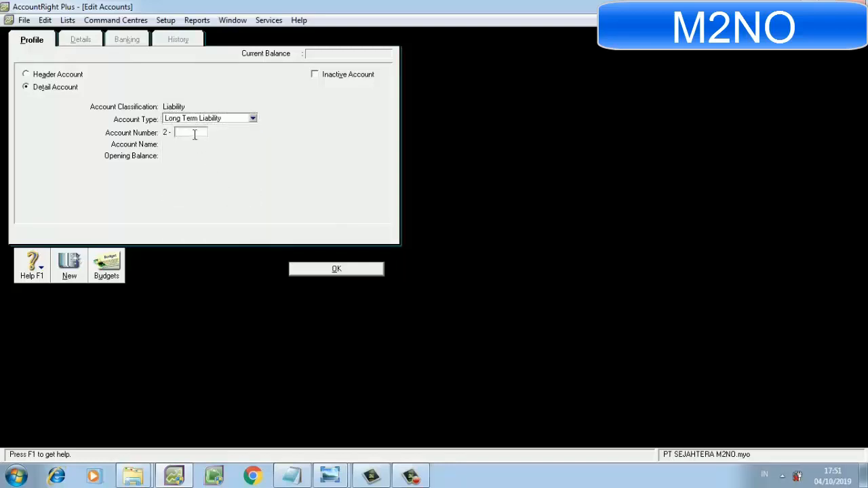
Set the new account's type to Other Current Asset and its number to 1-2100.
click(253, 119)
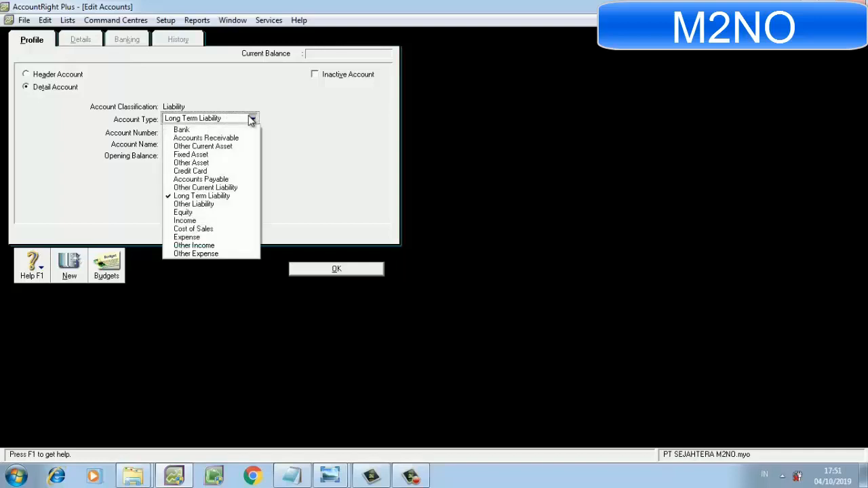
click(239, 146)
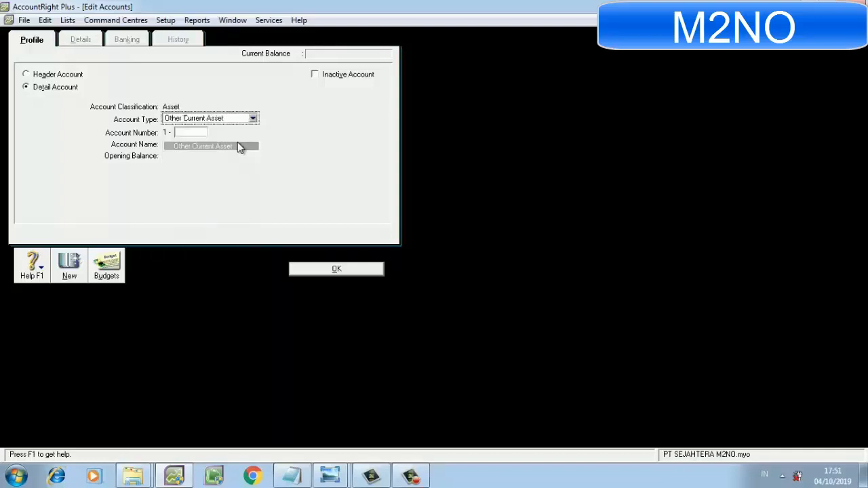
click(201, 132)
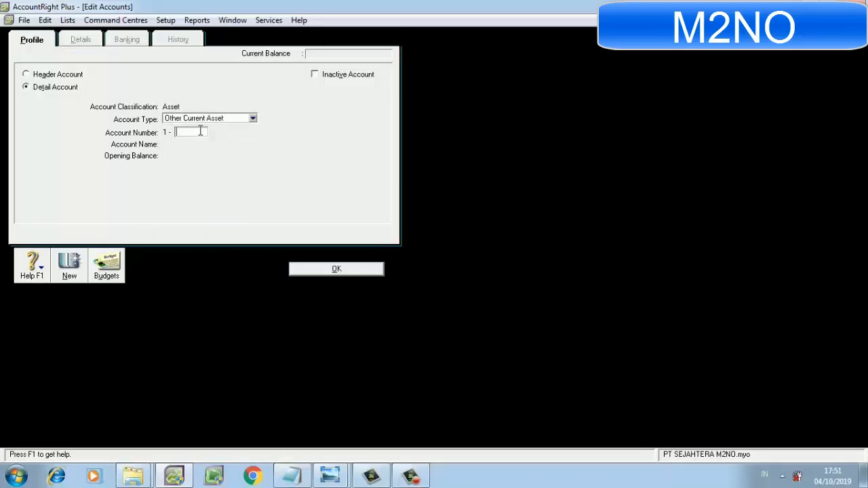
text(2100)
key(Tab)
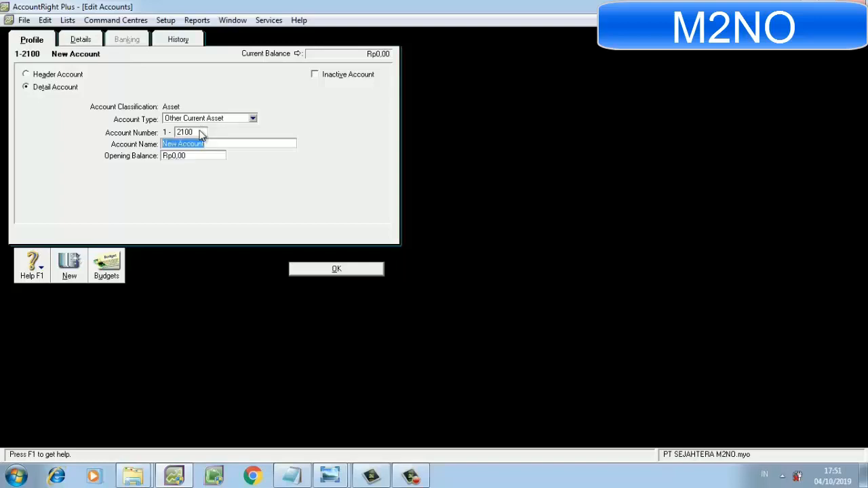
text(Stock)
Name the new account STOCK INVESMENT and save it to the accounts list.
key(BackSpace)
key(BackSpace)
key(BackSpace)
key(BackSpace)
key(BackSpace)
text(S)
text(TOCK INVESM)
click(332, 269)
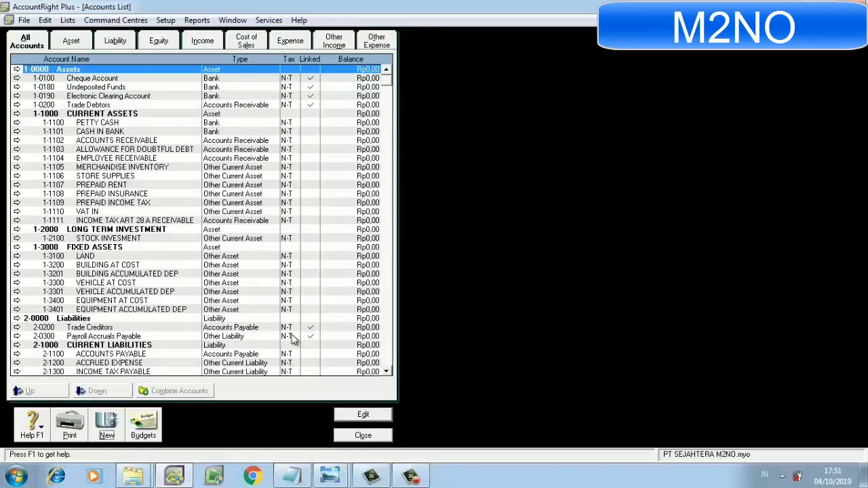
Delete the imported equity account 3-1200 RENTAINED EARNING from the accounts list.
click(386, 372)
click(386, 372)
click(386, 373)
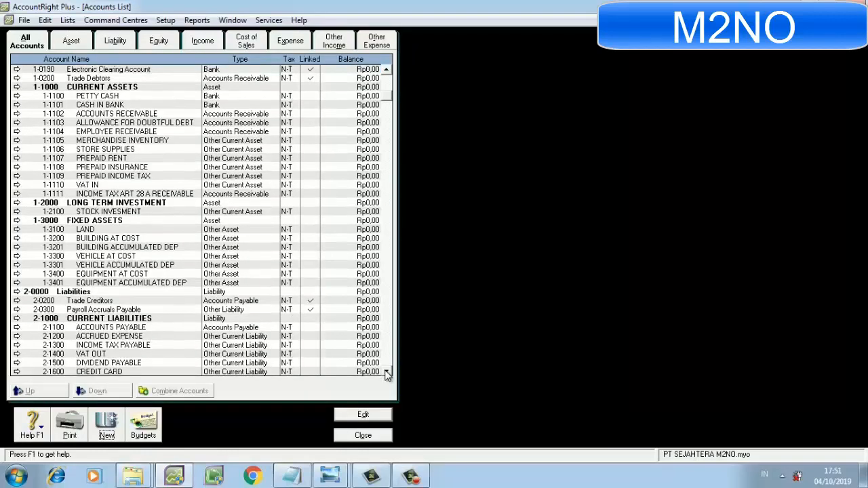
click(386, 373)
click(386, 372)
click(385, 372)
click(386, 372)
click(386, 373)
click(385, 372)
click(385, 372)
click(386, 372)
click(386, 372)
click(386, 372)
click(385, 372)
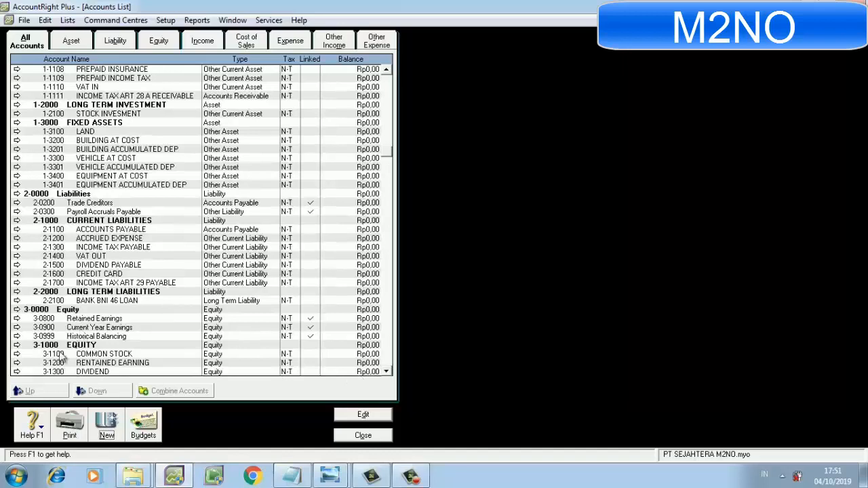
click(16, 363)
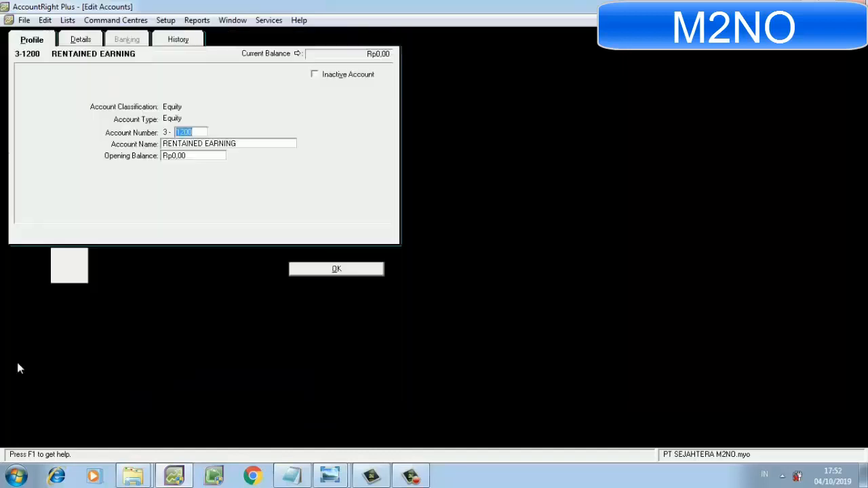
click(45, 20)
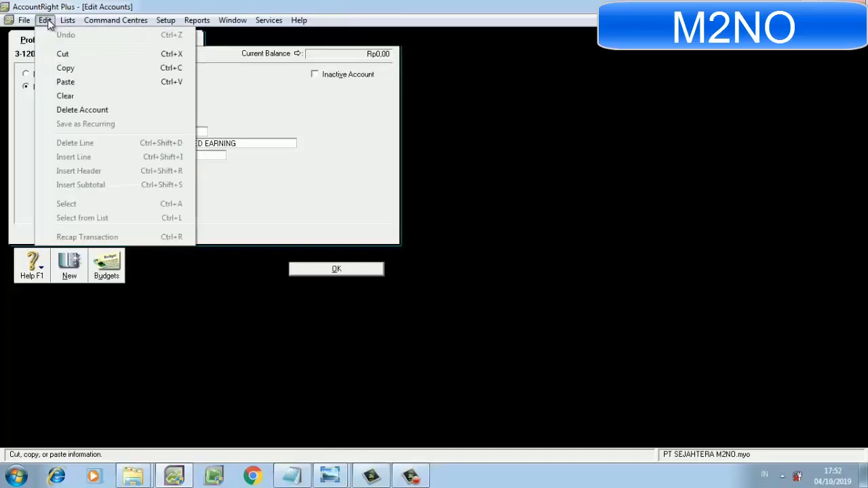
click(76, 110)
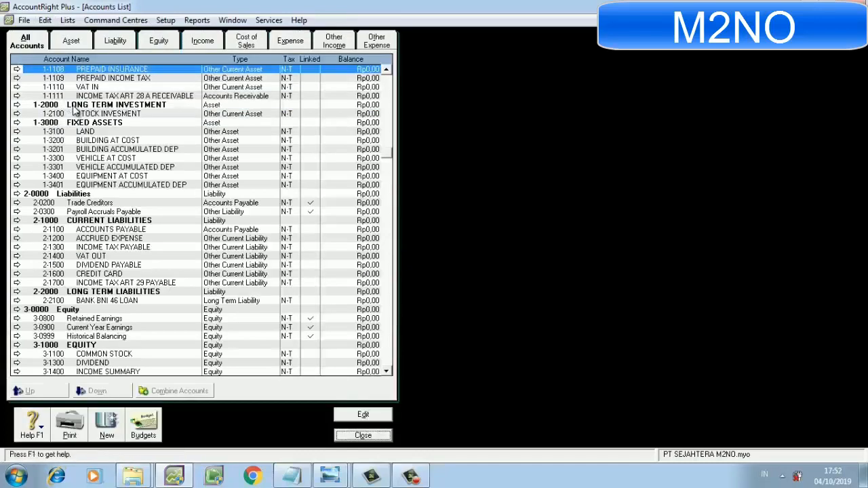
Renumber the linked Retained Earnings account as 3-1200, save it and dismiss the Windows colour scheme message.
click(388, 372)
click(387, 372)
click(16, 300)
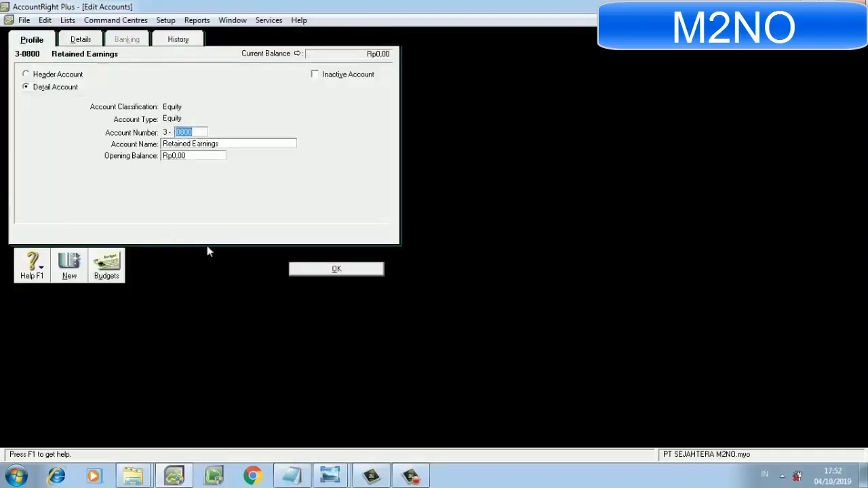
text(1200)
click(355, 271)
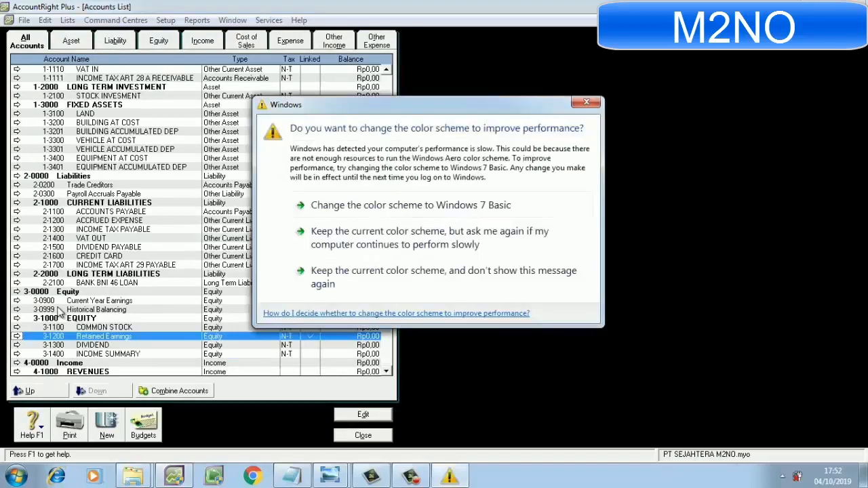
click(587, 102)
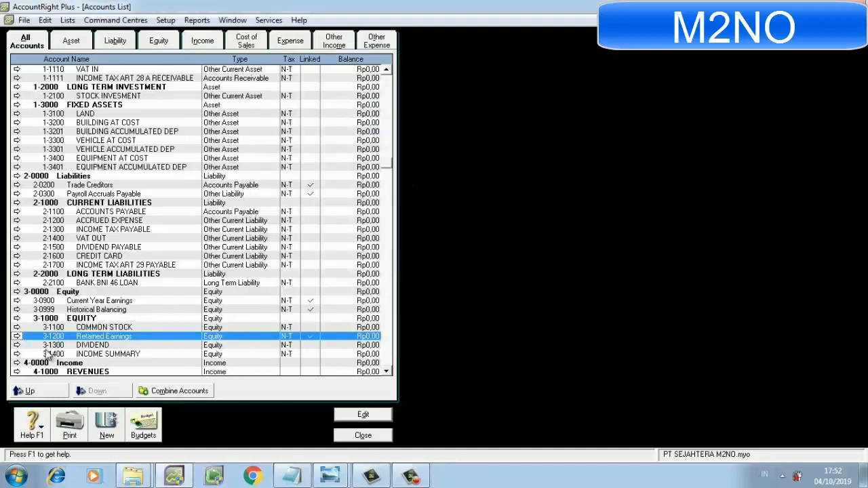
Delete the imported equity account 3-1400 INCOME SUMMARY from the accounts list.
click(19, 354)
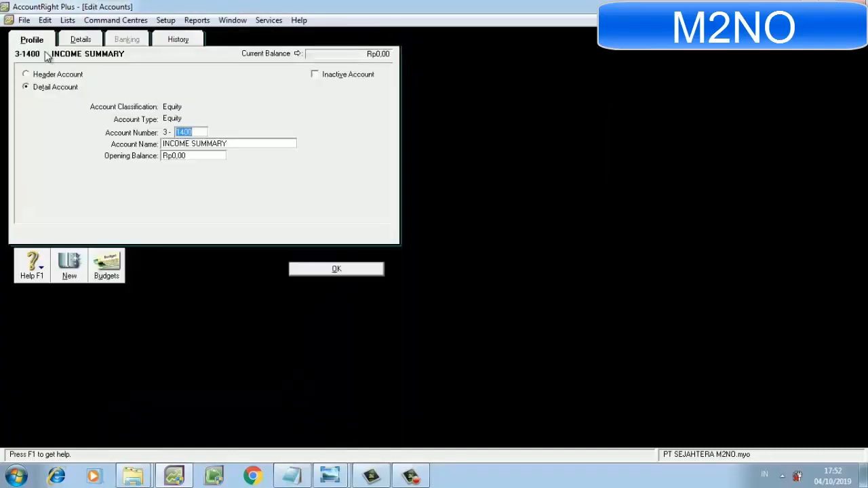
click(44, 20)
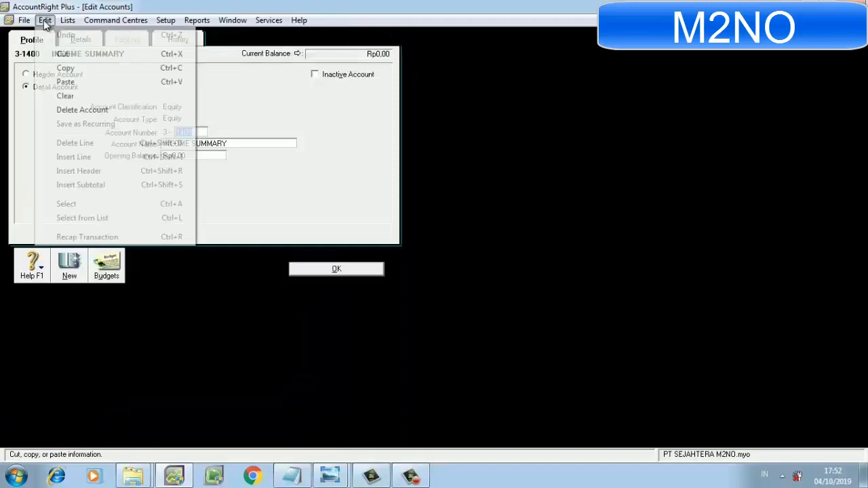
click(82, 110)
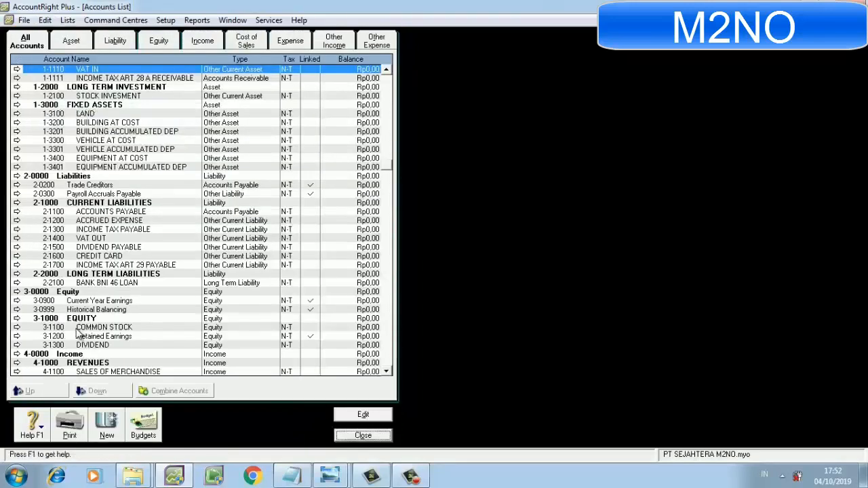
Rename the linked Current Year Earnings account INCOME SUMMARY, renumber it as 3-1400 and save it.
click(17, 300)
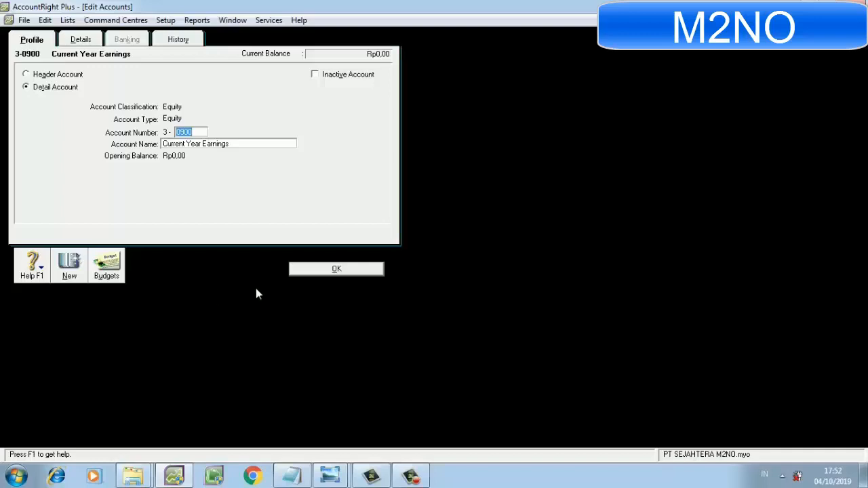
click(202, 145)
key(BackSpace)
text(INCOME SUMMARY)
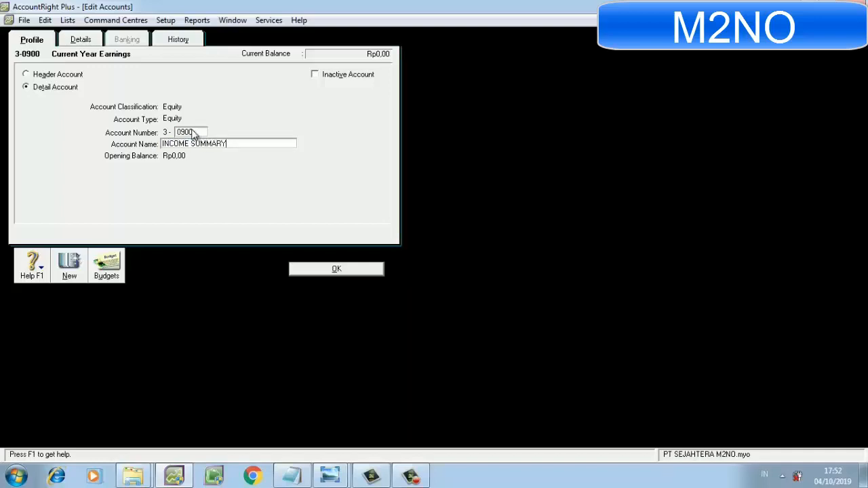
click(194, 131)
text(1400)
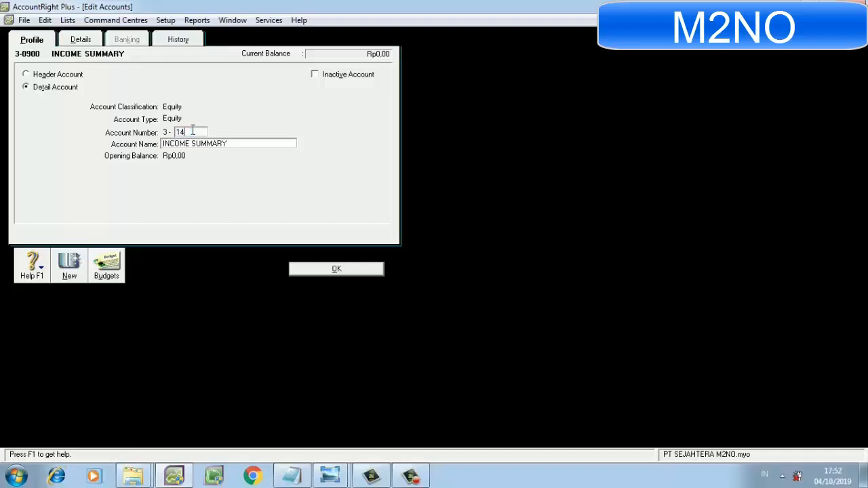
click(336, 269)
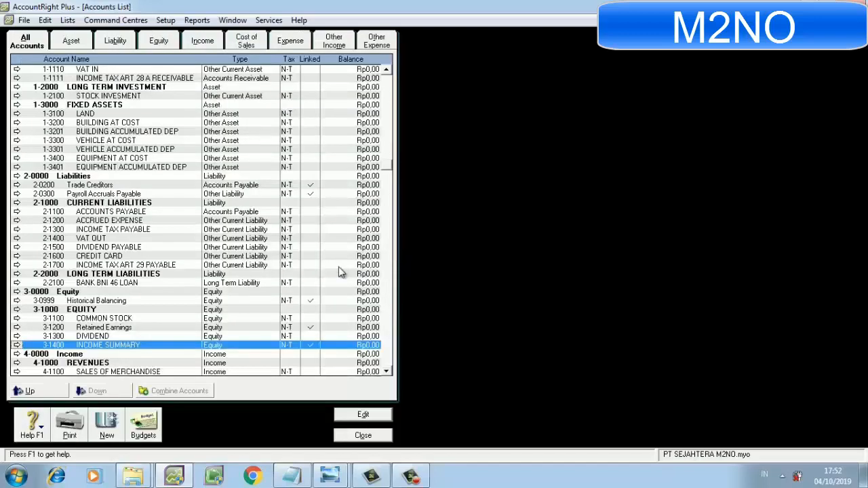
Open the GST tax code from the tax code list and change its code to PPN, accepting the replacement notice.
click(45, 21)
mouse_move(75, 26)
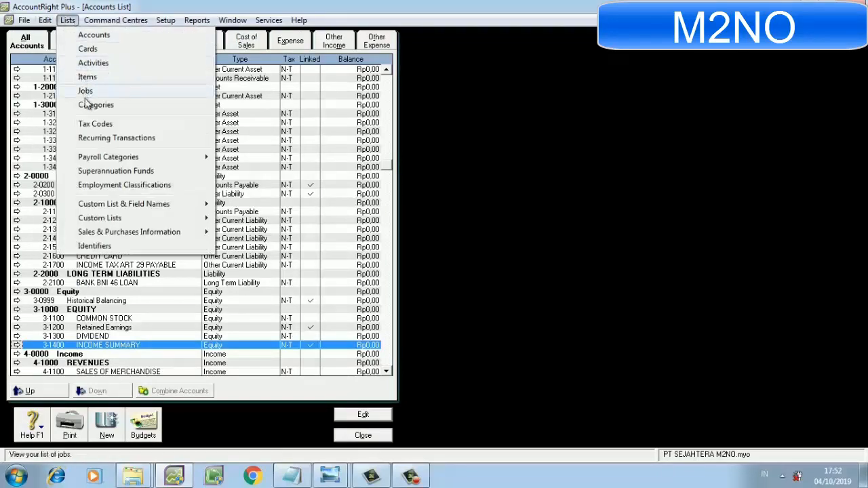
click(169, 125)
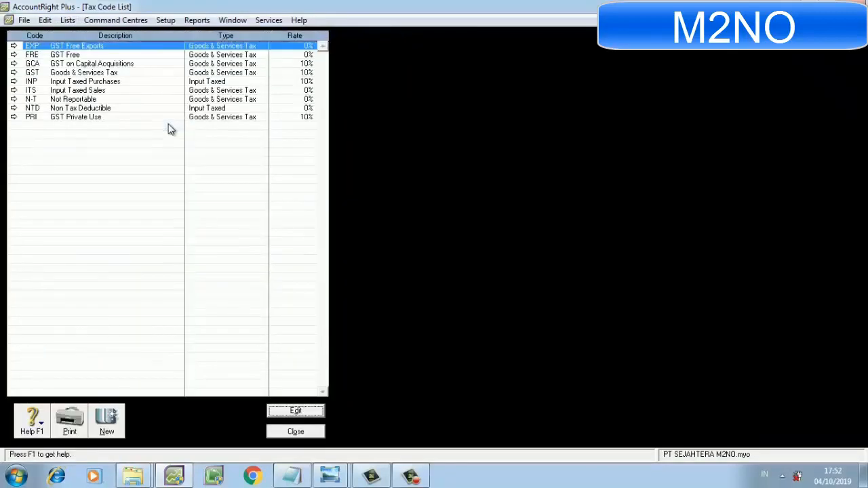
click(14, 72)
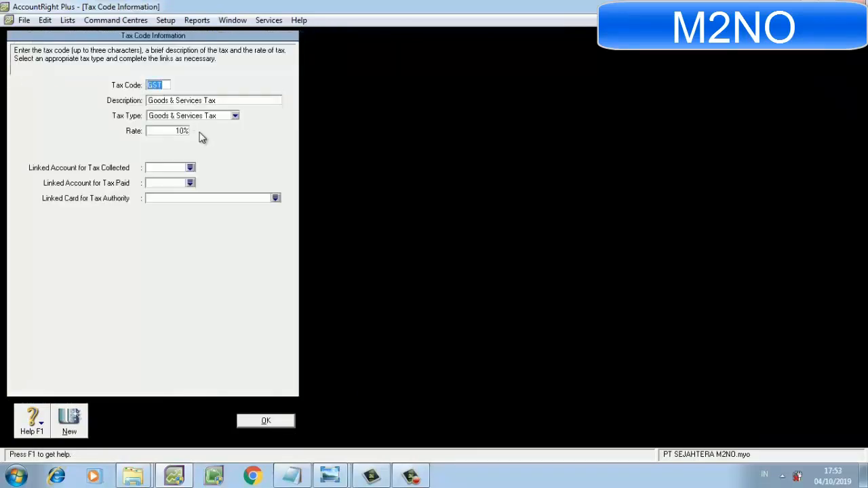
text(PPN)
key(Tab)
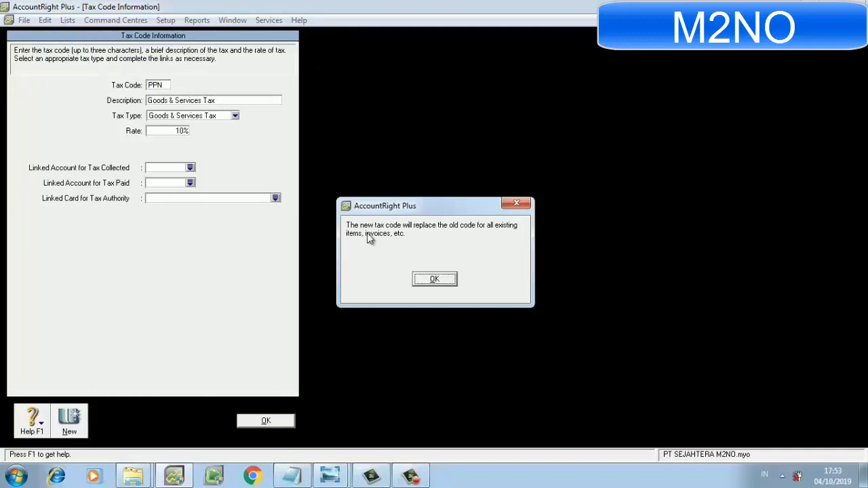
click(438, 280)
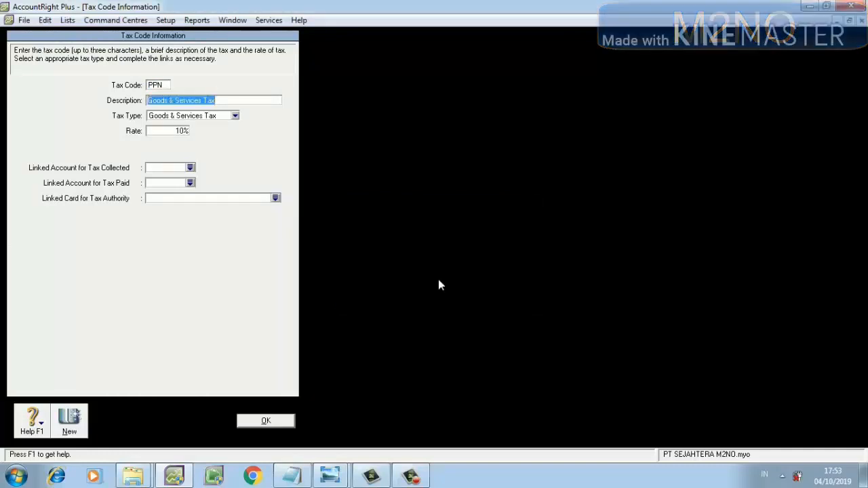
Set the PPN tax code's description to PAJAK PERTAMBAHAN NILAI and dismiss the Windows colour scheme message.
text(PAJAK )
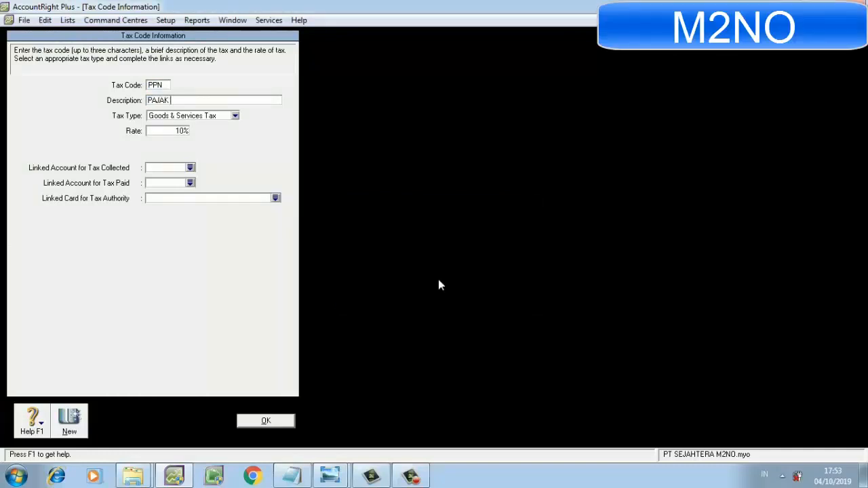
text(PENAMBAHAN)
key(BackSpace)
text(BIL)
key(BackSpace)
key(BackSpace)
text(ILAI)
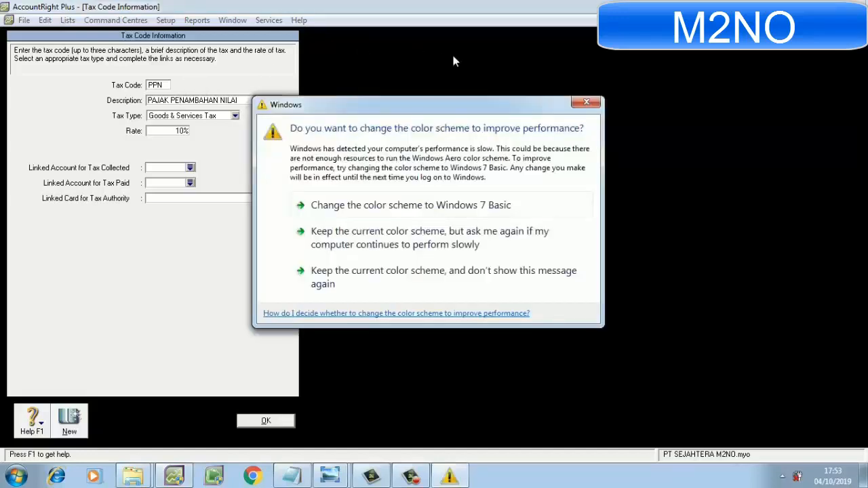
click(586, 101)
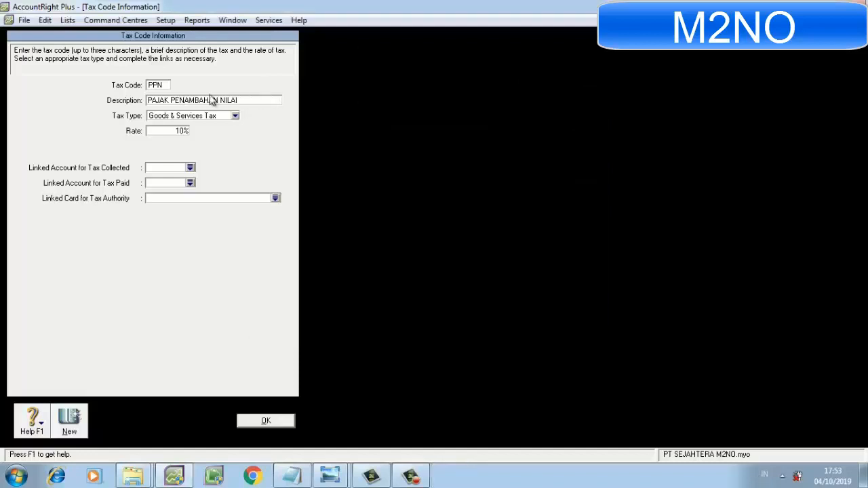
key(BackSpace)
text(RT)
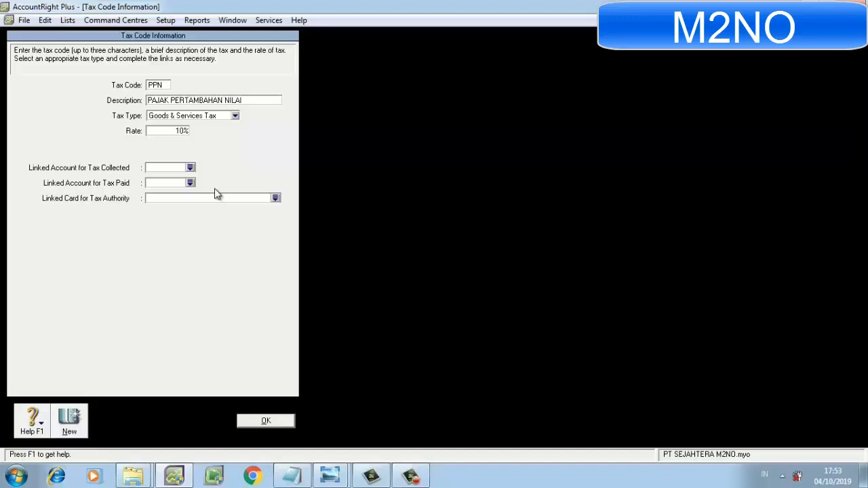
Link PPN's tax collected to 2-1400 VAT OUT and its tax paid to 1-1110 VAT IN, and save the tax code.
click(190, 168)
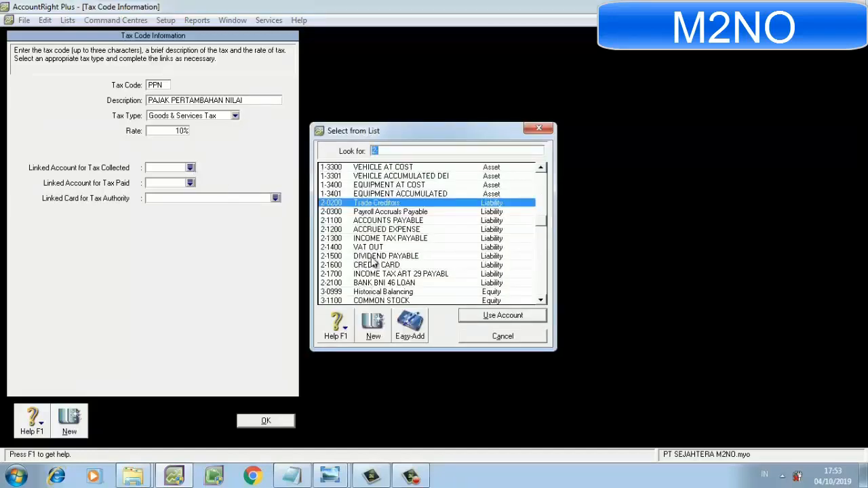
double_click(373, 249)
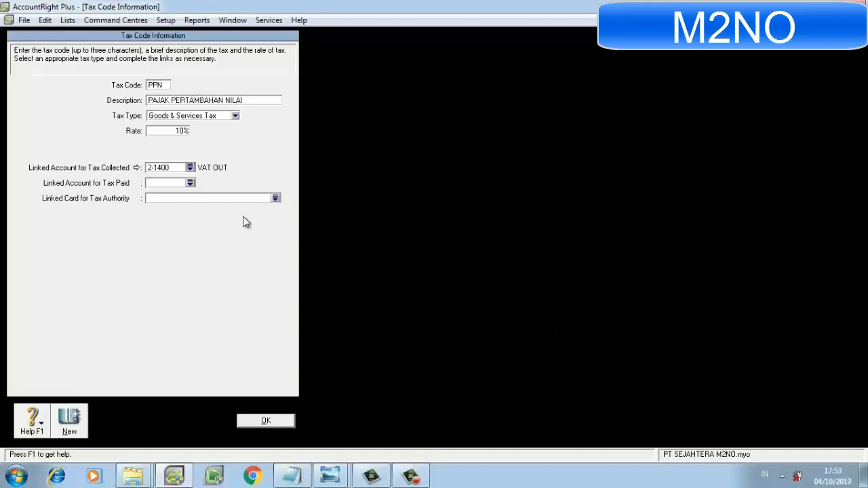
click(191, 183)
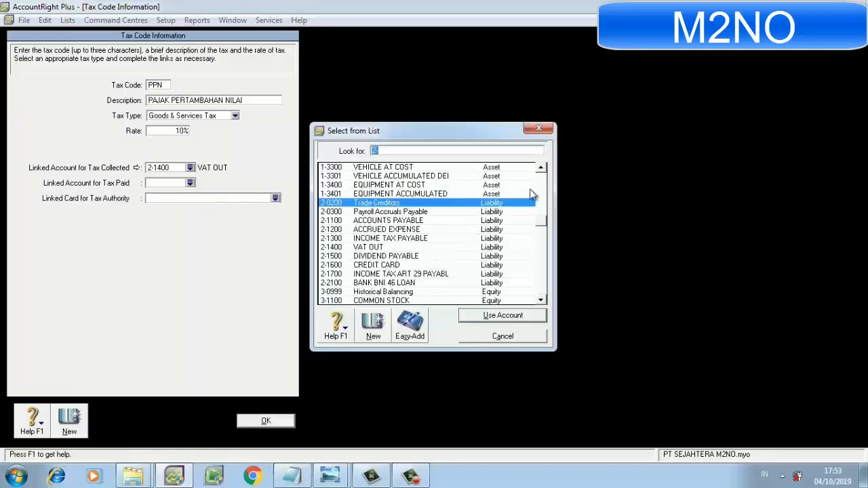
click(541, 169)
click(541, 169)
click(541, 169)
click(541, 169)
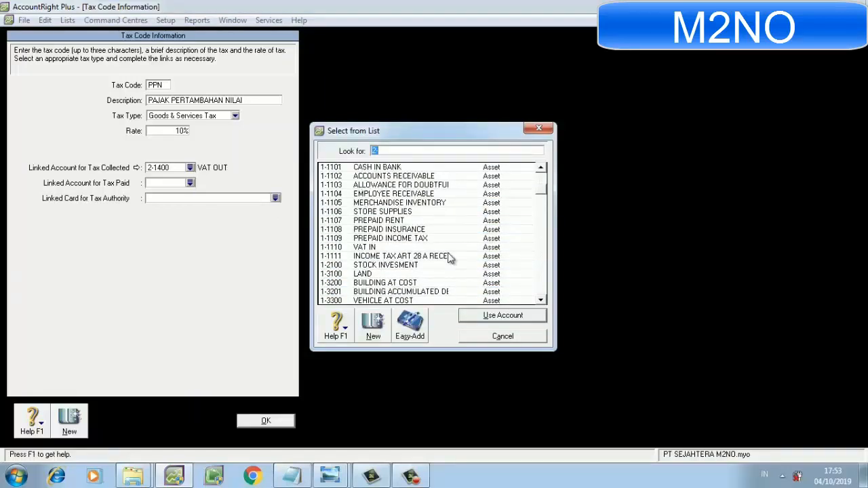
double_click(426, 248)
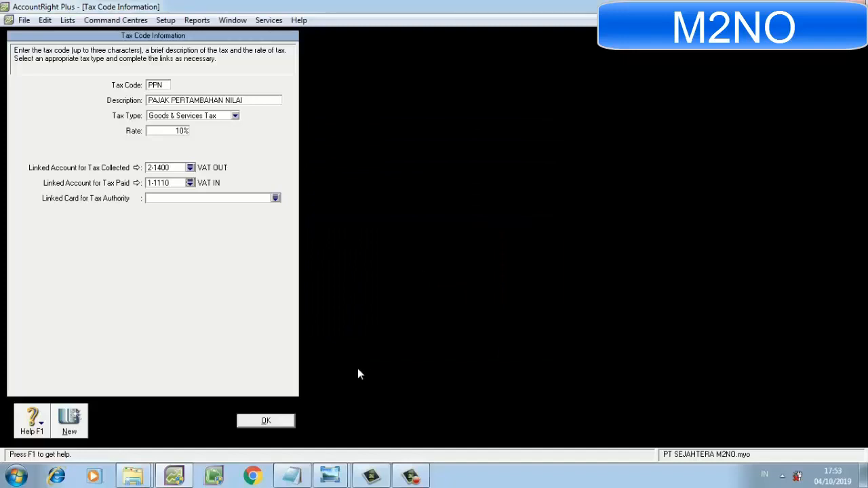
click(266, 421)
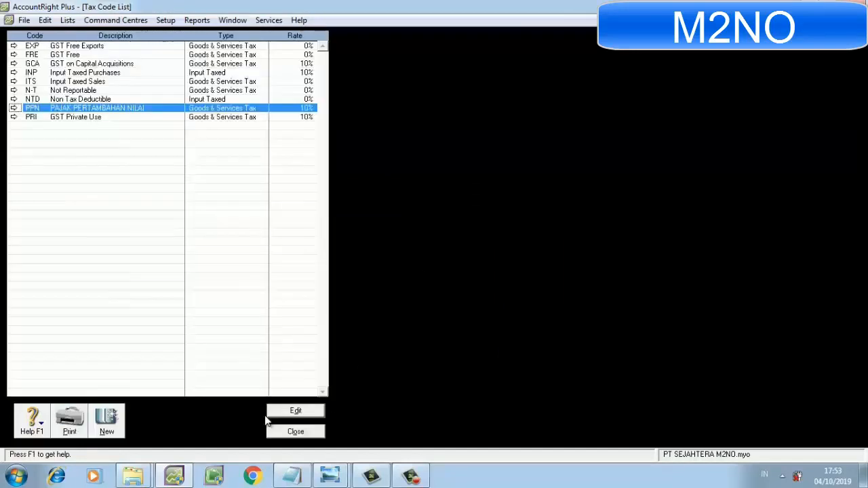
Link the N-T tax code's tax collected to 2-1400 VAT OUT and tax paid to 1-1110 VAT IN, save it and close the tax code list.
click(14, 91)
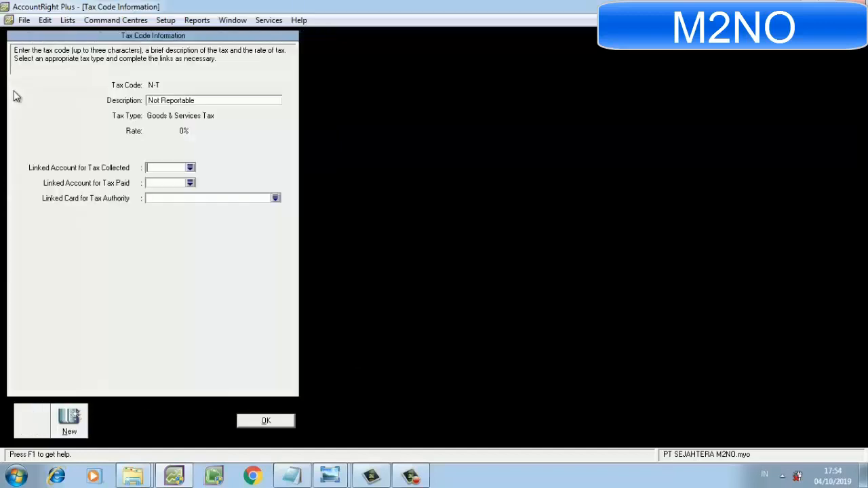
click(191, 168)
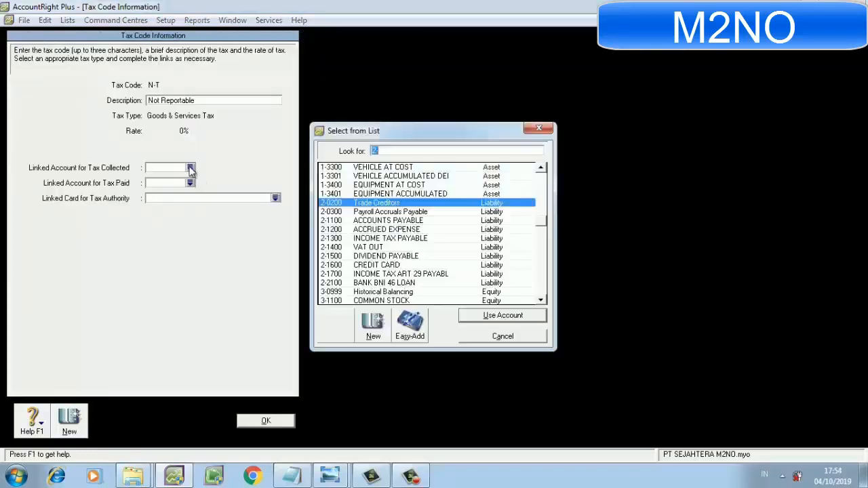
double_click(360, 248)
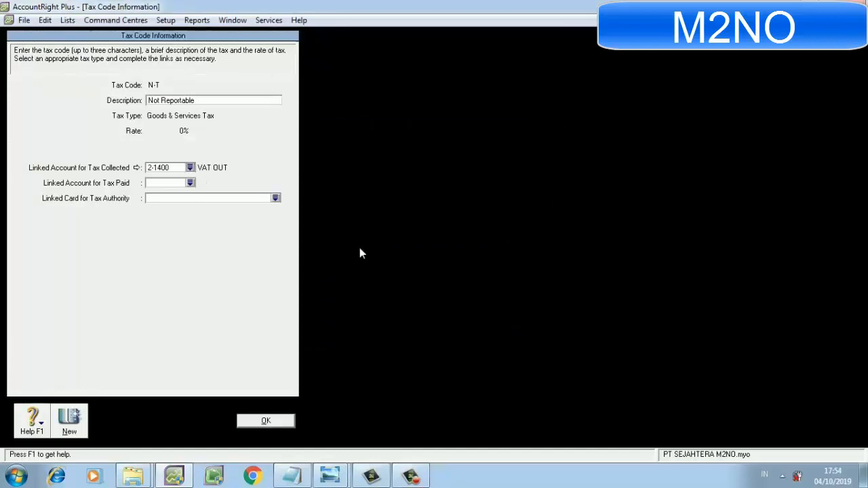
click(191, 183)
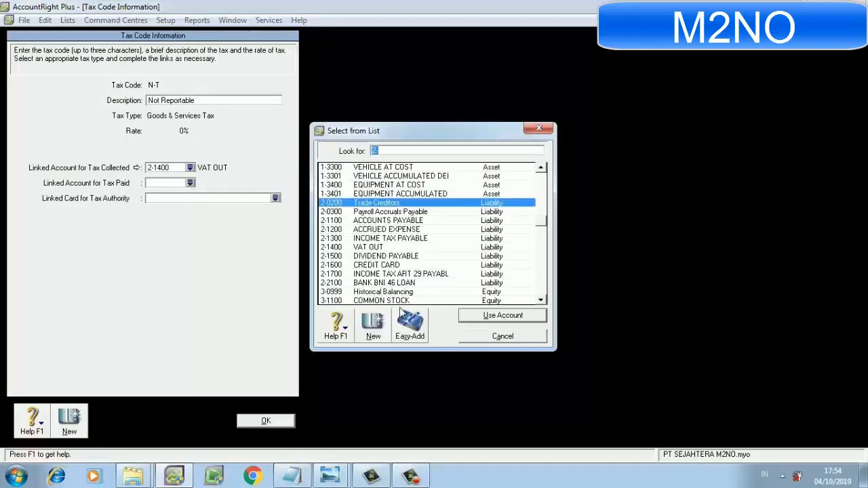
scroll(402, 311, up, 3)
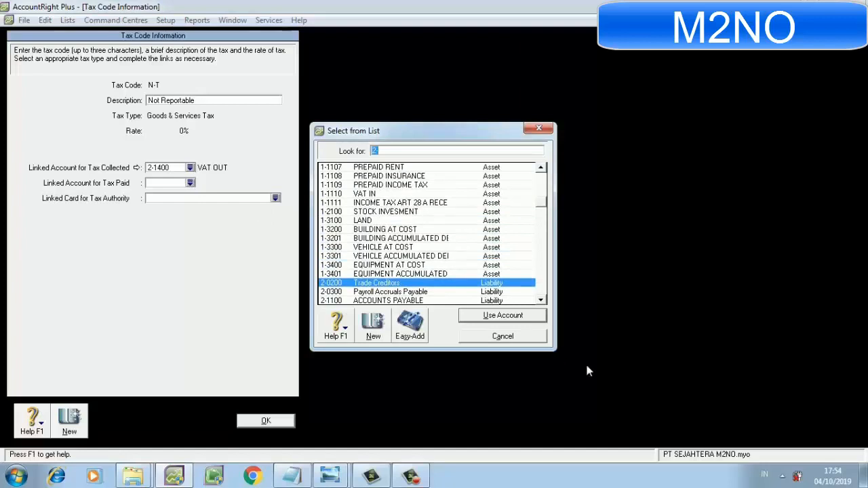
click(382, 196)
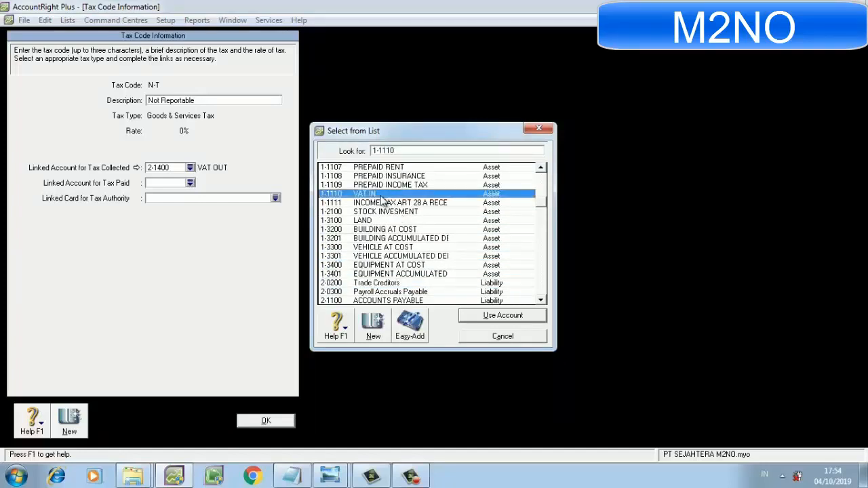
click(473, 317)
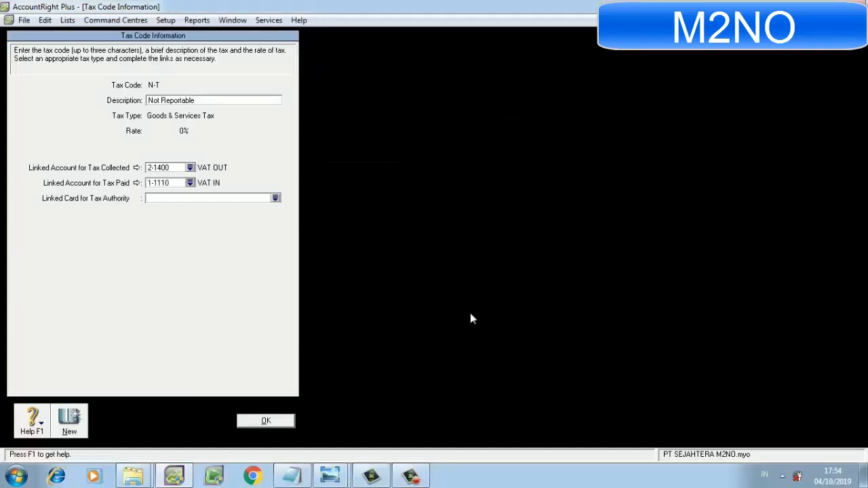
click(286, 425)
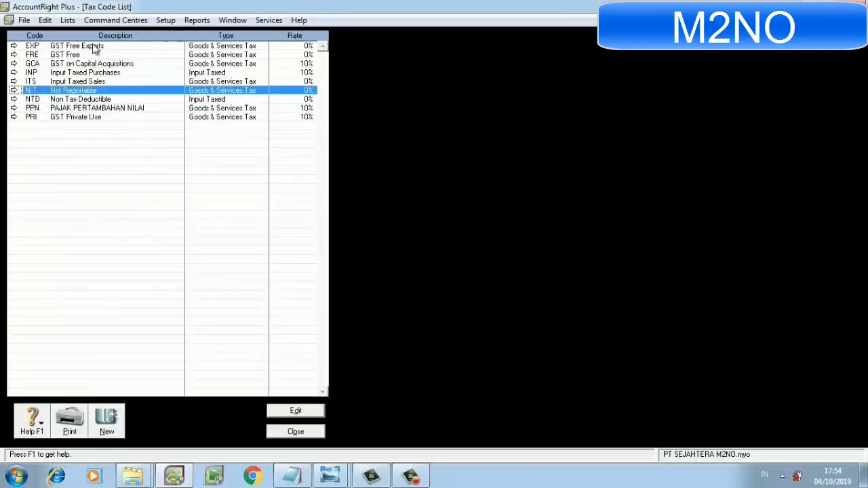
click(289, 429)
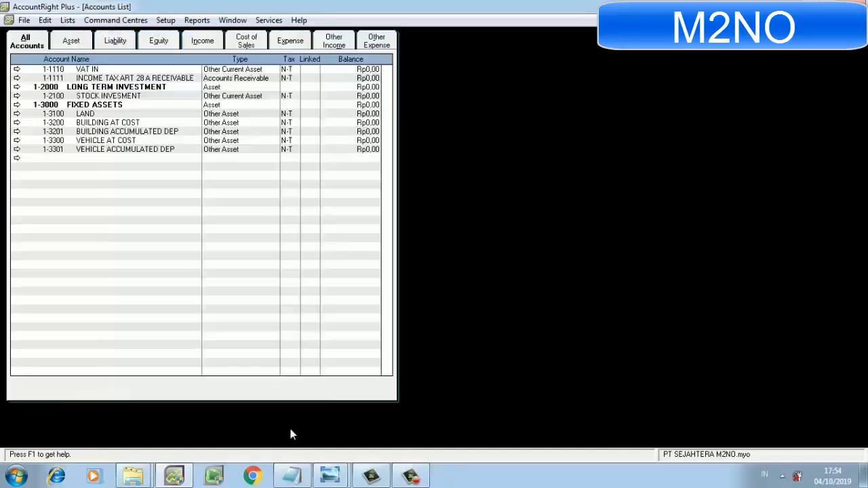
In the accounts and banking linked accounts, set the undeposited funds bank account to 1-1101 CASH IN BANK, accepting the change notice, and save.
click(166, 20)
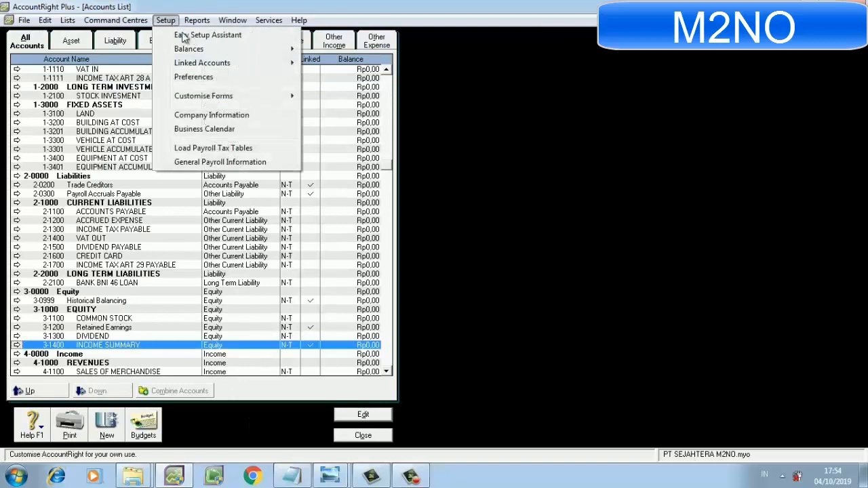
mouse_move(204, 62)
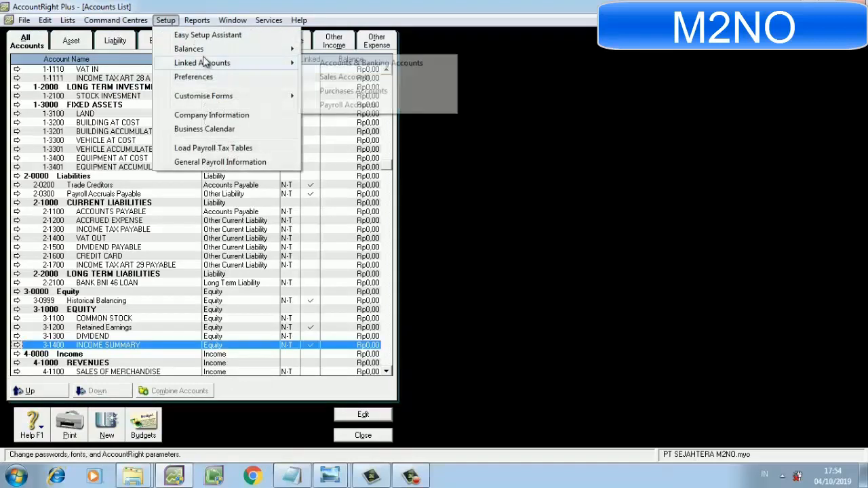
click(314, 63)
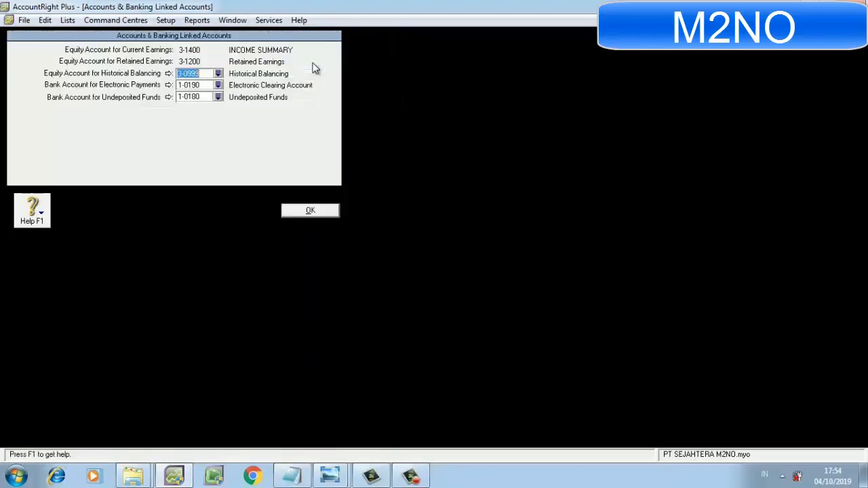
click(218, 97)
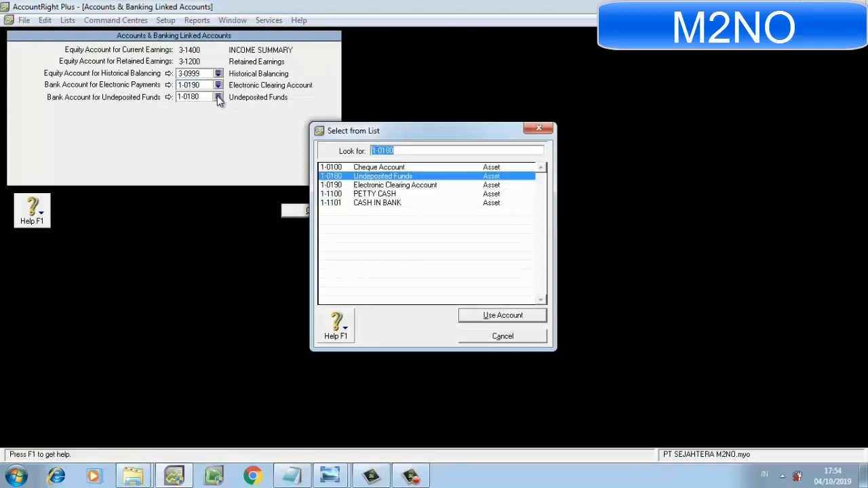
click(338, 203)
click(473, 321)
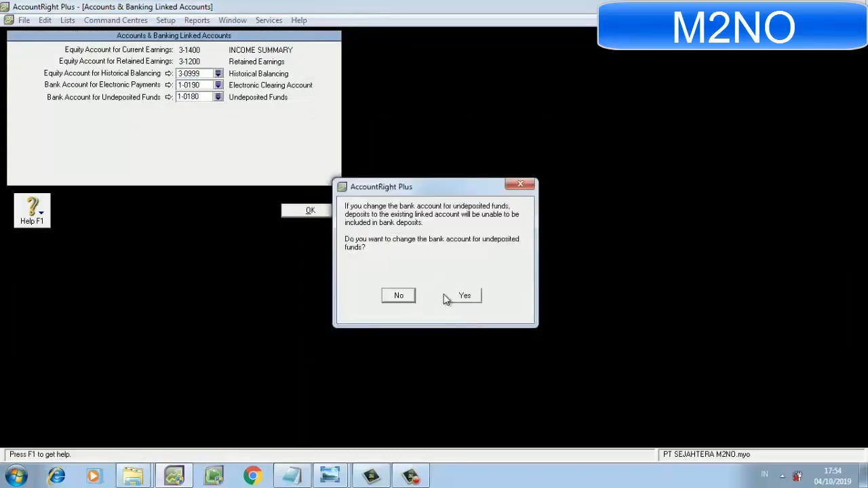
click(453, 297)
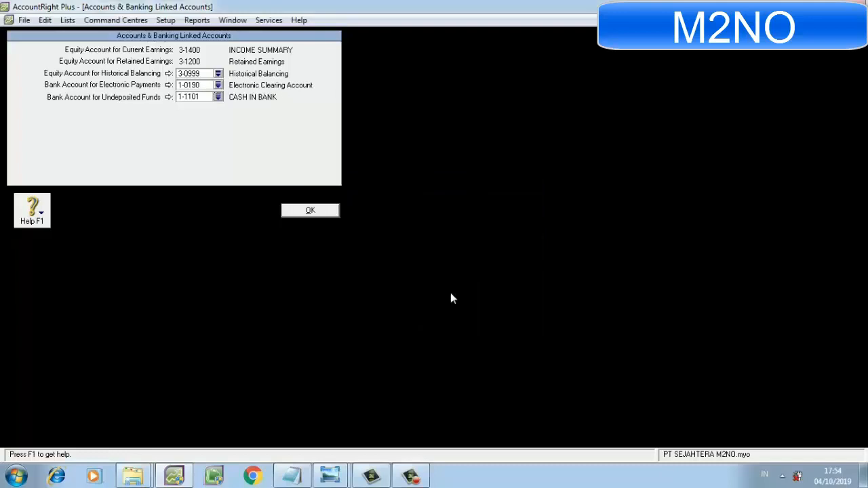
click(325, 213)
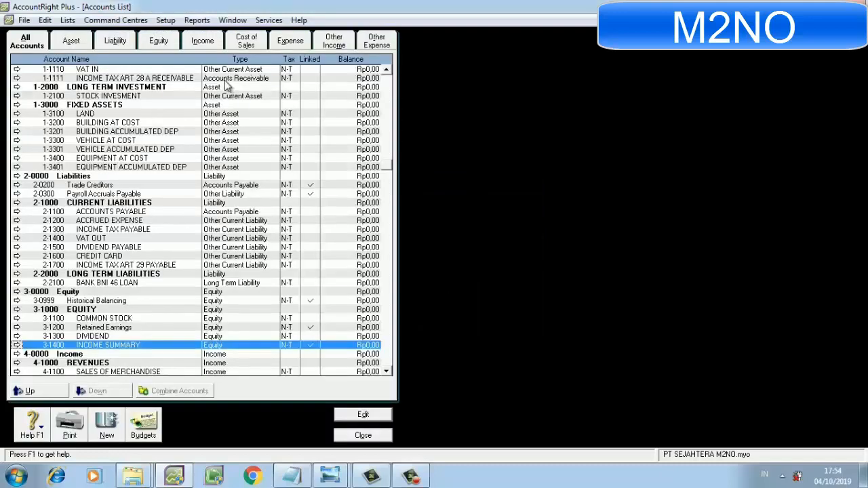
In the sales linked accounts, link receivables tracking to 1-1102 ACCOUNTS RECEIVABLE and customer receipts to 1-1101 CASH IN BANK, dismissing the Windows colour scheme message.
click(166, 20)
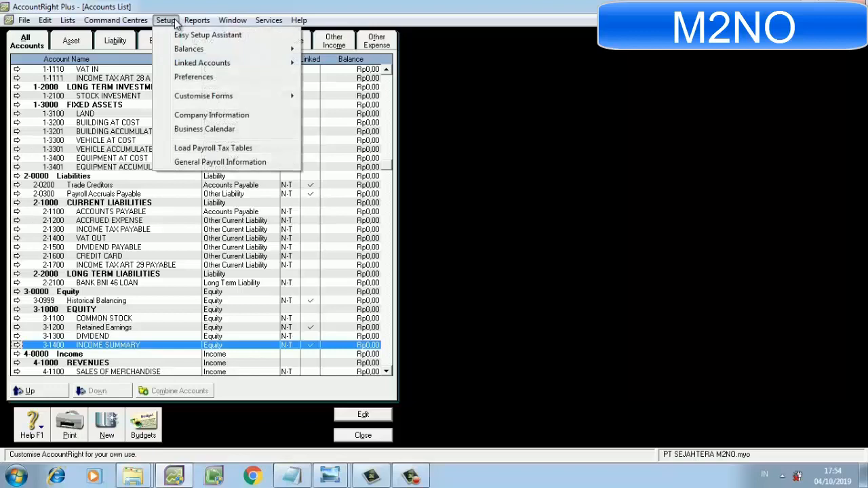
mouse_move(270, 65)
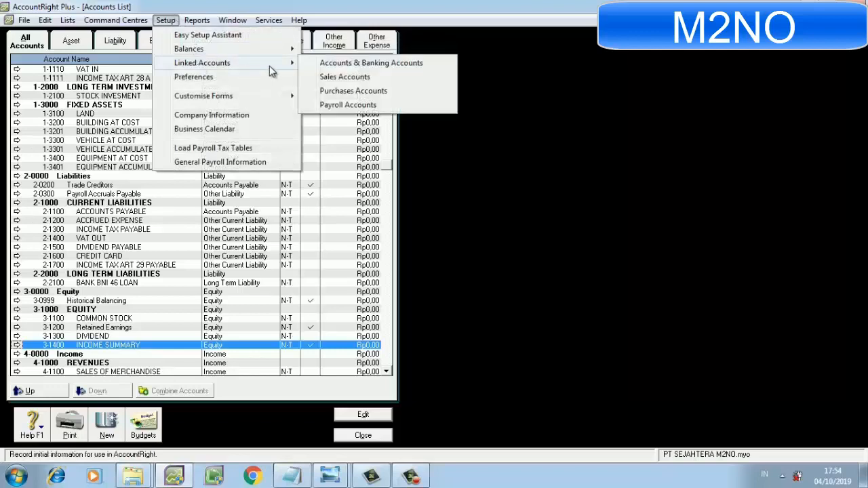
click(339, 77)
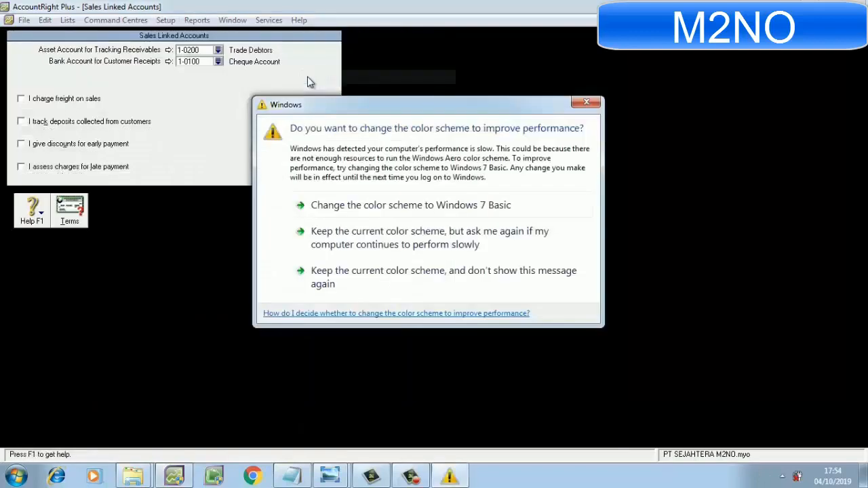
click(583, 105)
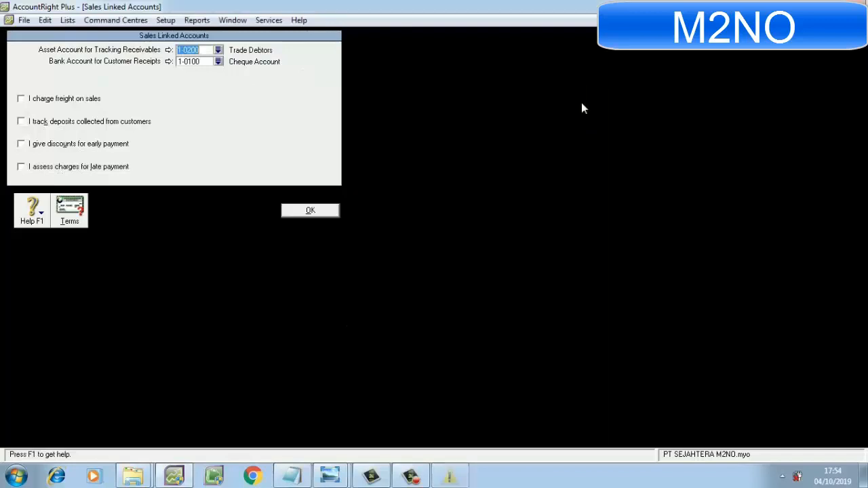
click(217, 50)
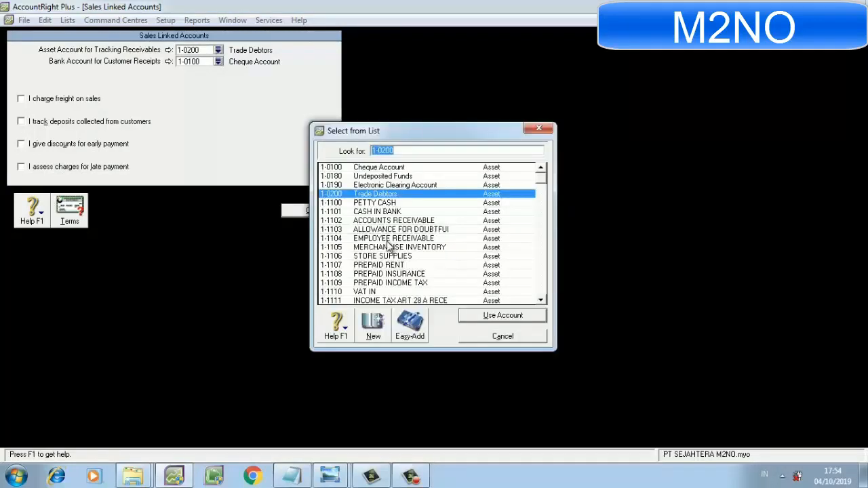
click(391, 221)
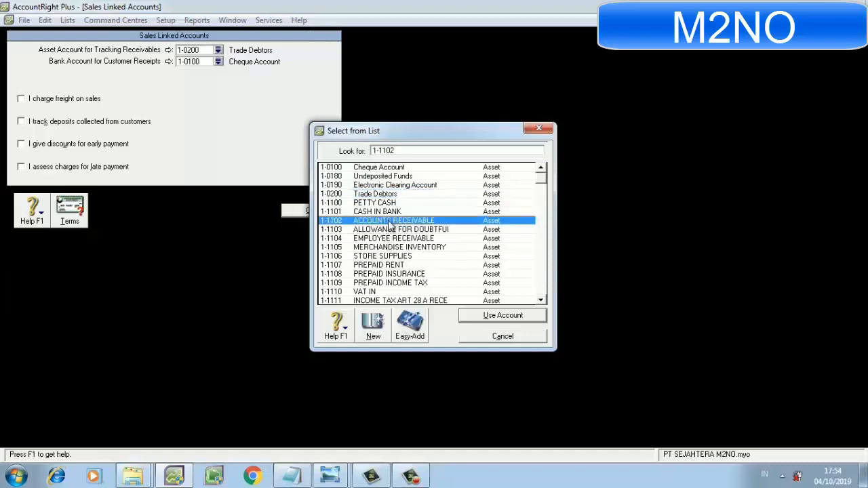
double_click(391, 222)
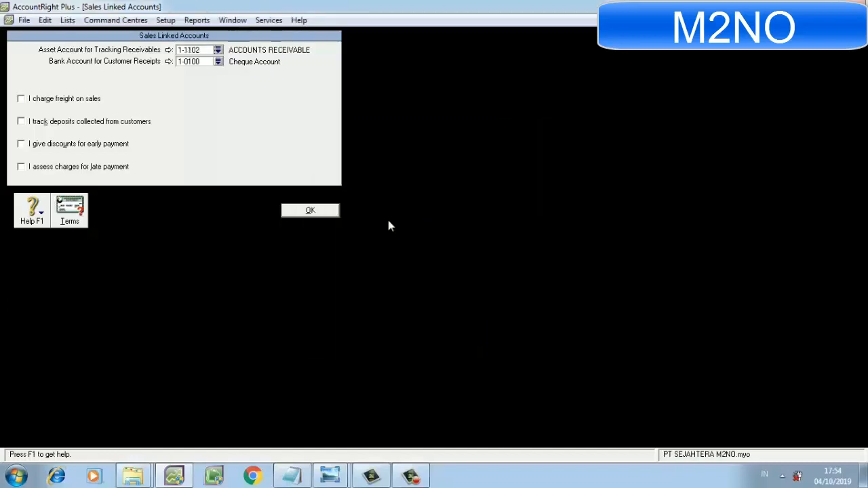
click(217, 61)
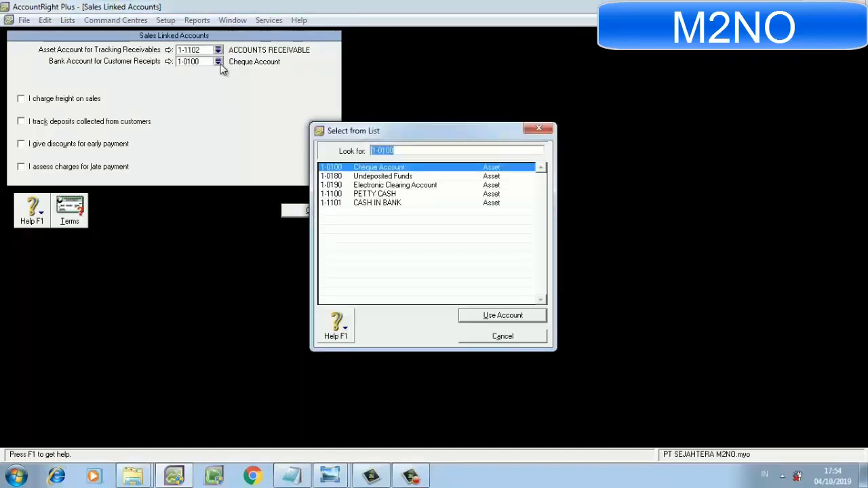
double_click(360, 203)
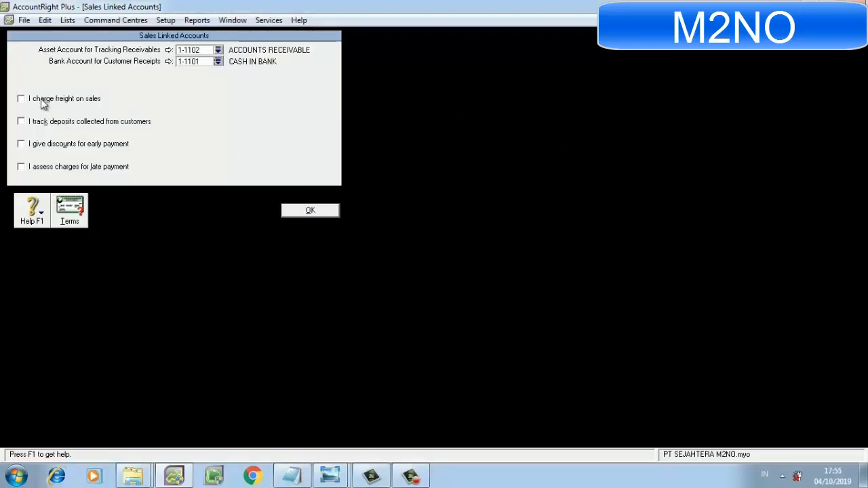
Enable sales freight linked to 4-1200 FREIGHT COLLECTED and early-payment discounts linked to 4-1400 SALES DISCOUNT, and save the sales linked accounts.
click(43, 102)
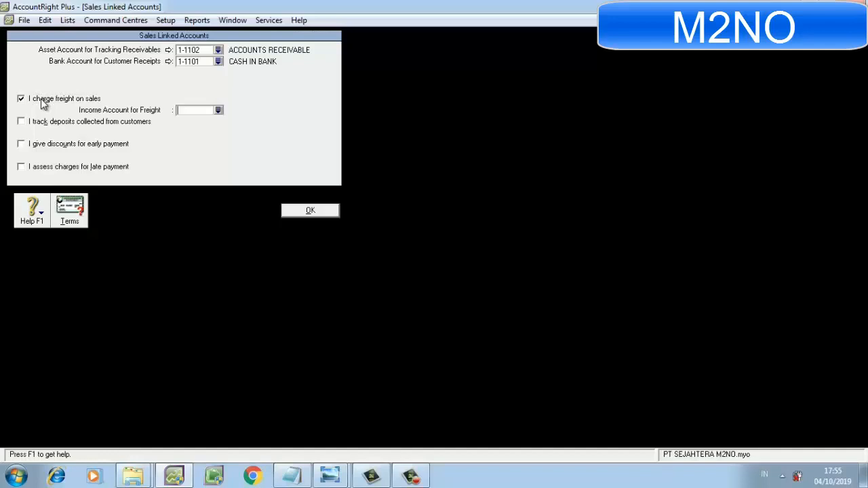
click(49, 148)
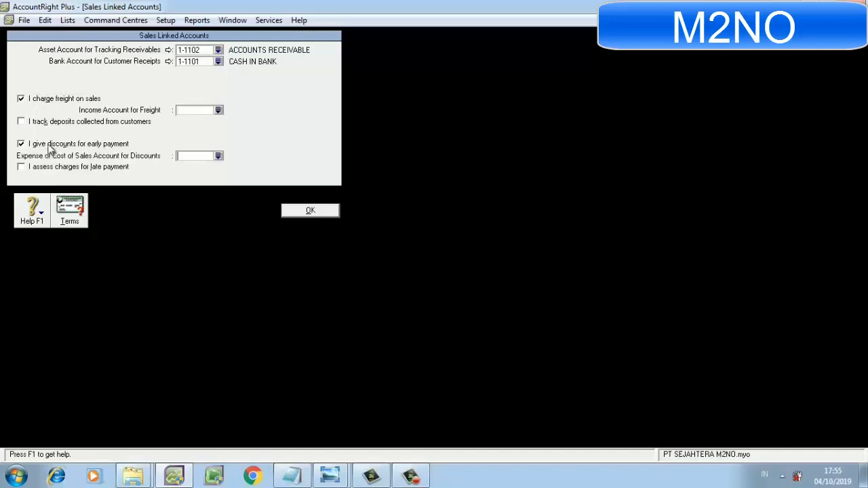
click(218, 110)
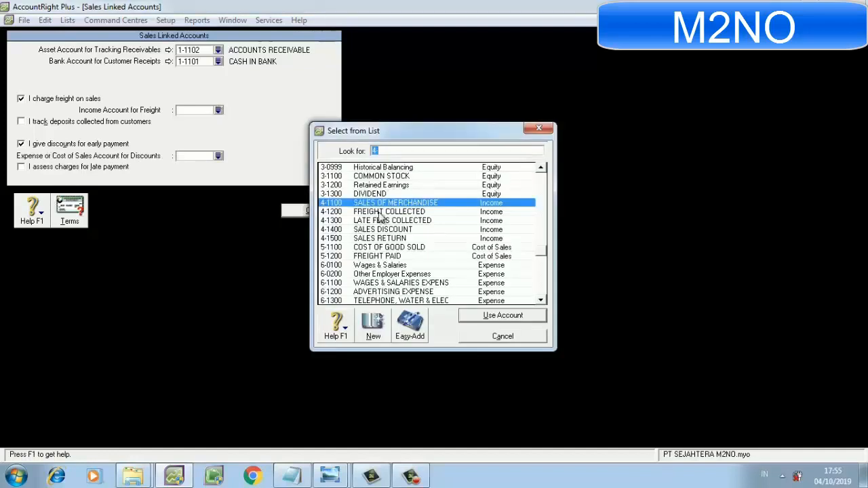
double_click(381, 213)
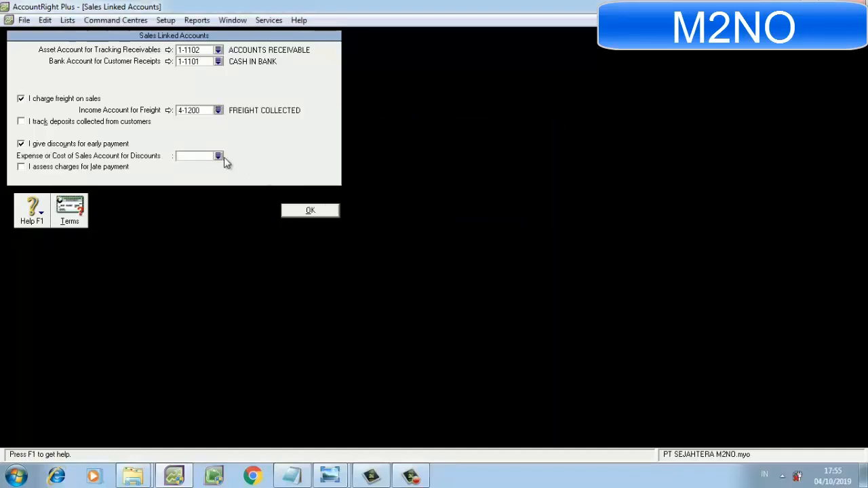
click(219, 156)
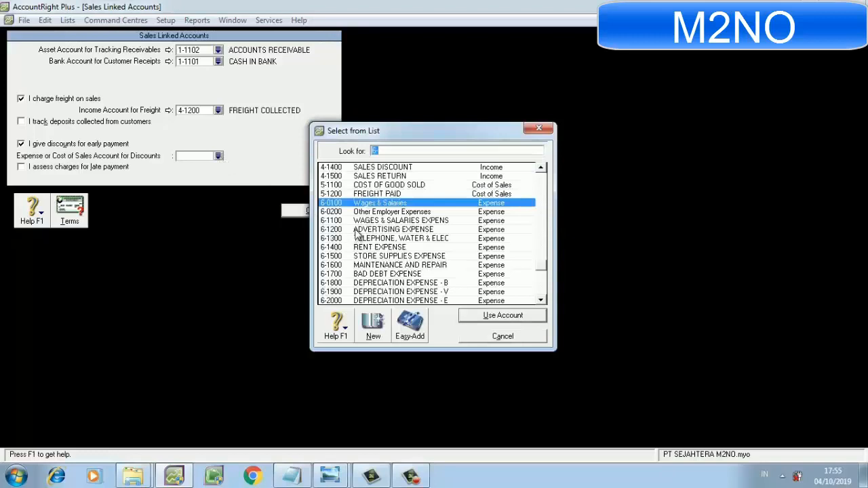
double_click(360, 167)
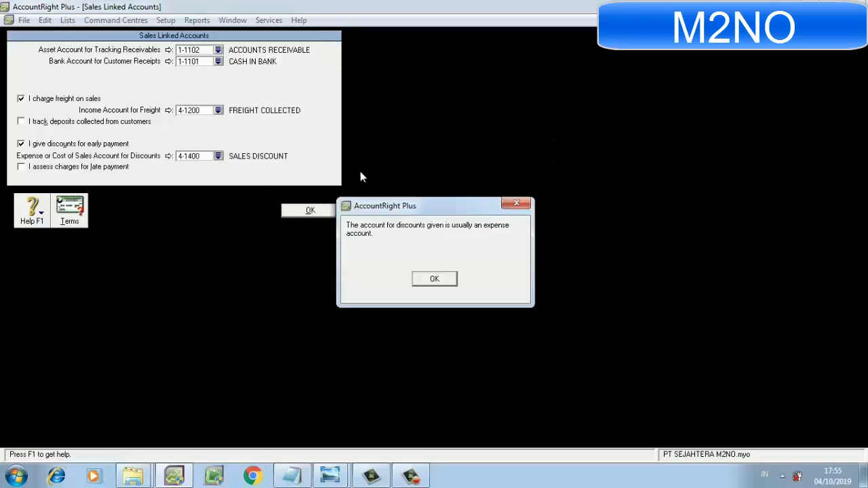
click(426, 279)
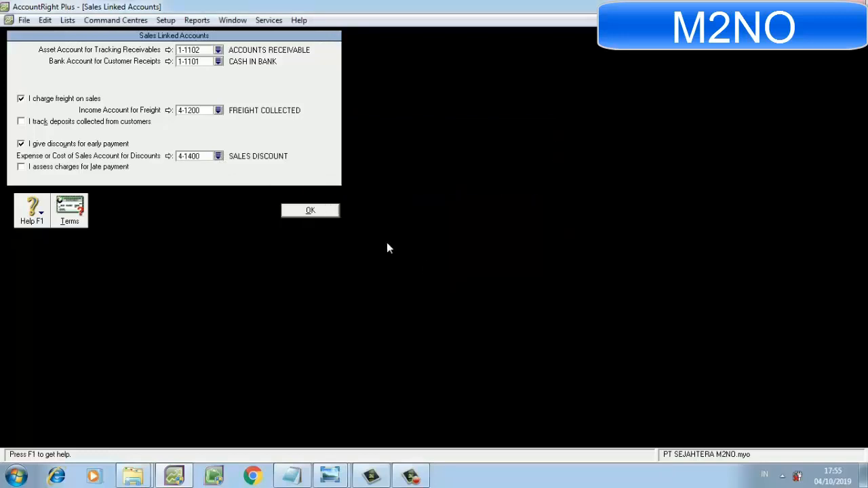
click(324, 210)
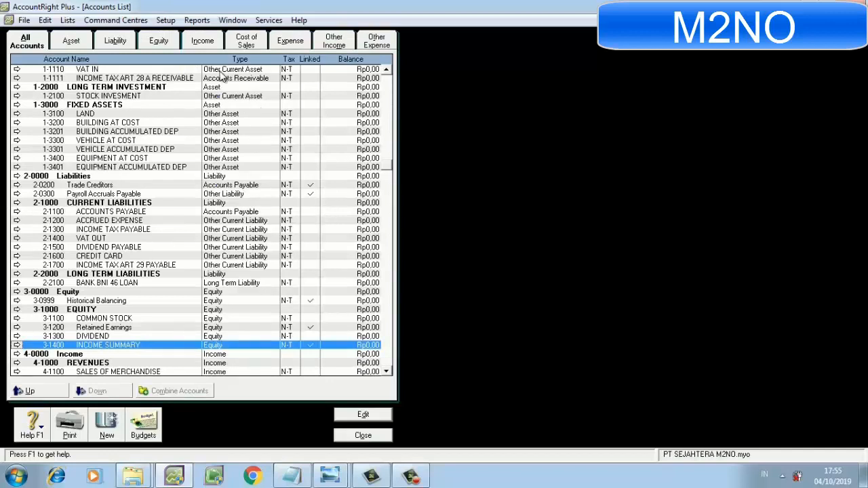
In the purchases linked accounts, link payables tracking to 2-1100 ACCOUNTS PAYABLE and bill payments to 1-1101 CASH IN BANK.
click(166, 20)
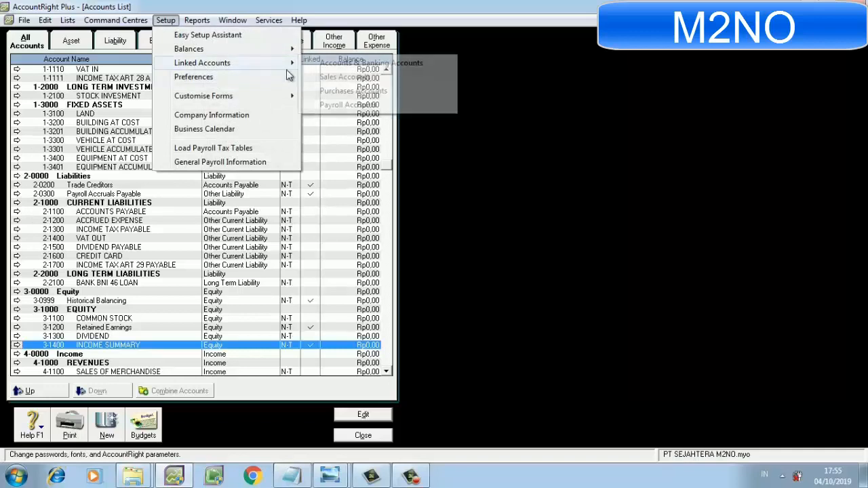
click(304, 94)
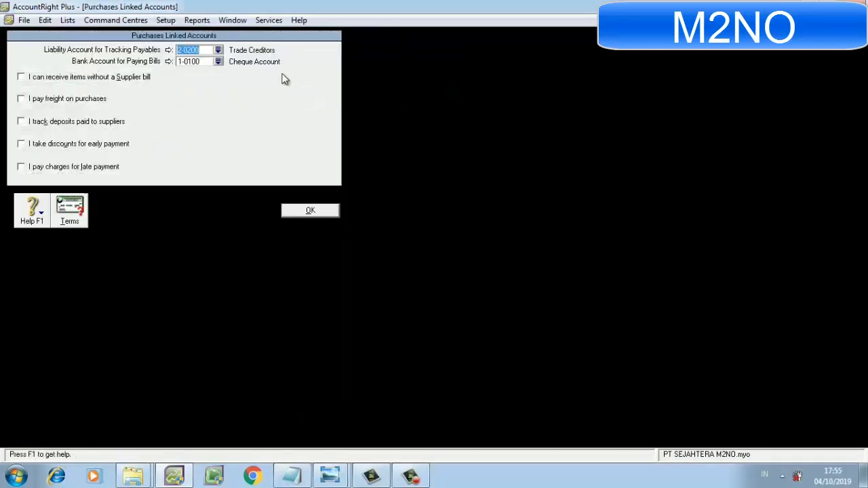
click(218, 50)
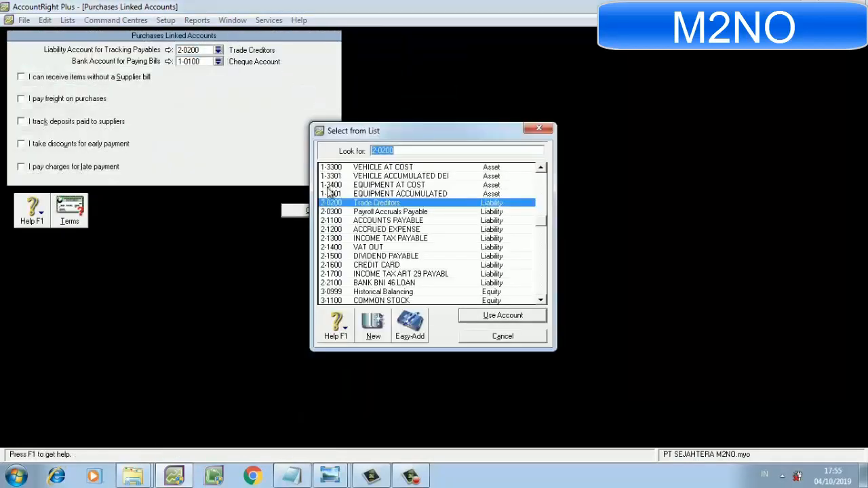
double_click(399, 222)
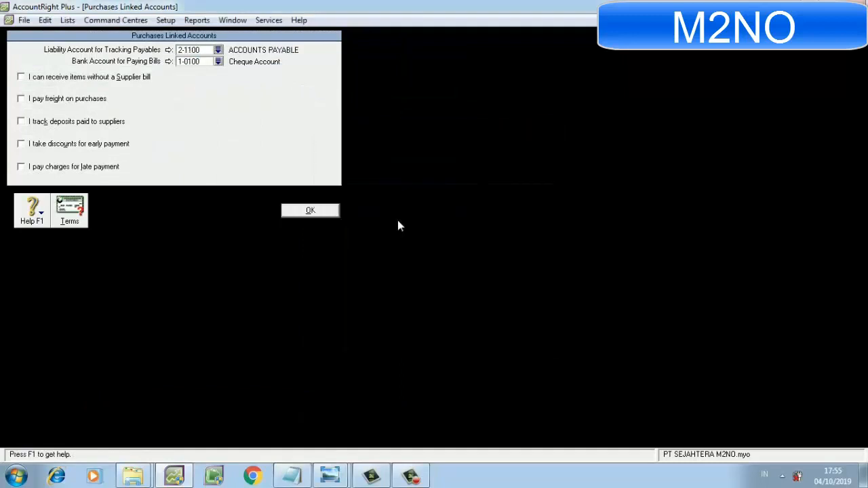
click(217, 61)
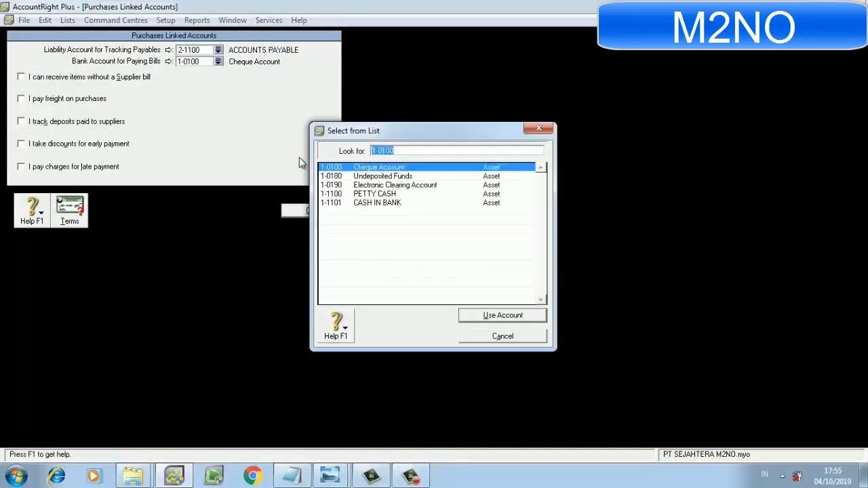
double_click(363, 203)
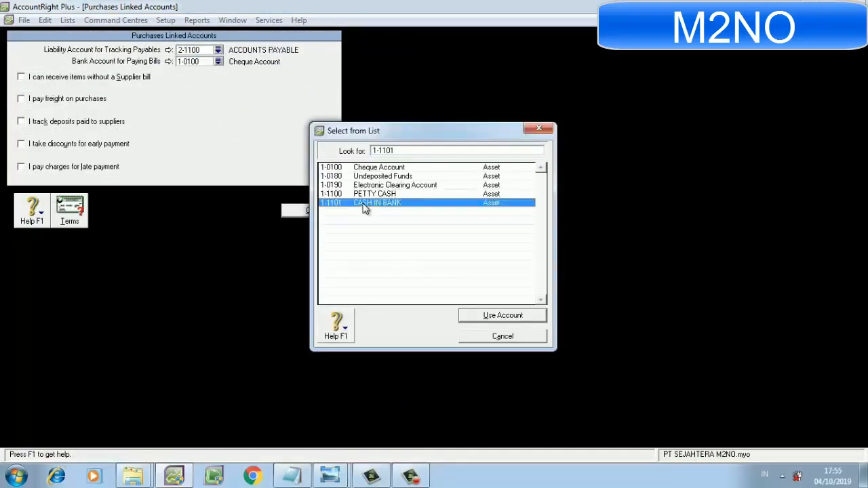
Enable purchase freight, early-payment discounts and late-payment charges, and link the freight account to 5-1200 FREIGHT PAID.
click(54, 100)
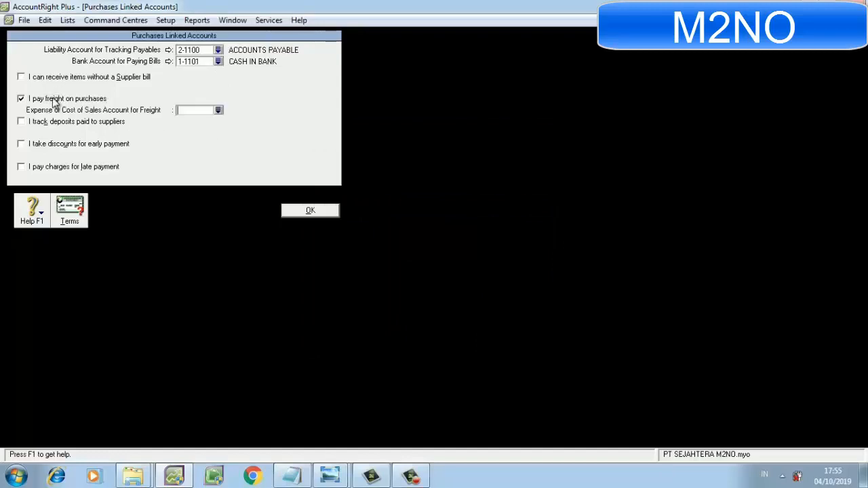
click(58, 145)
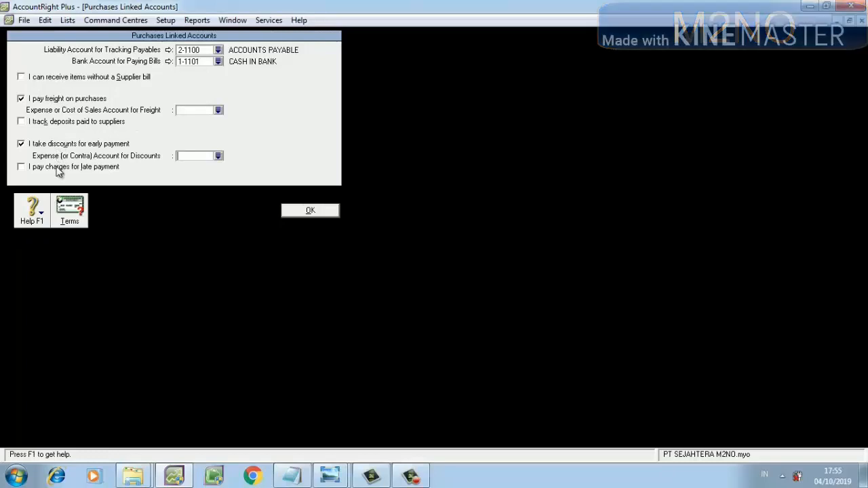
click(58, 168)
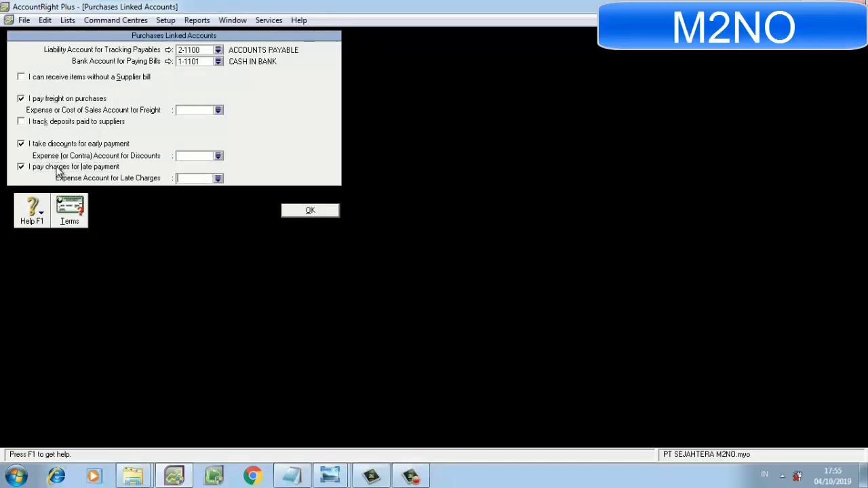
click(219, 110)
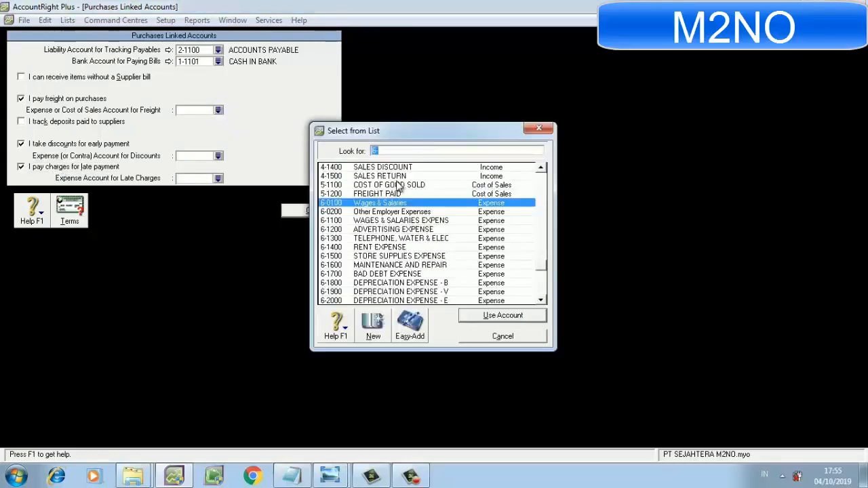
double_click(418, 195)
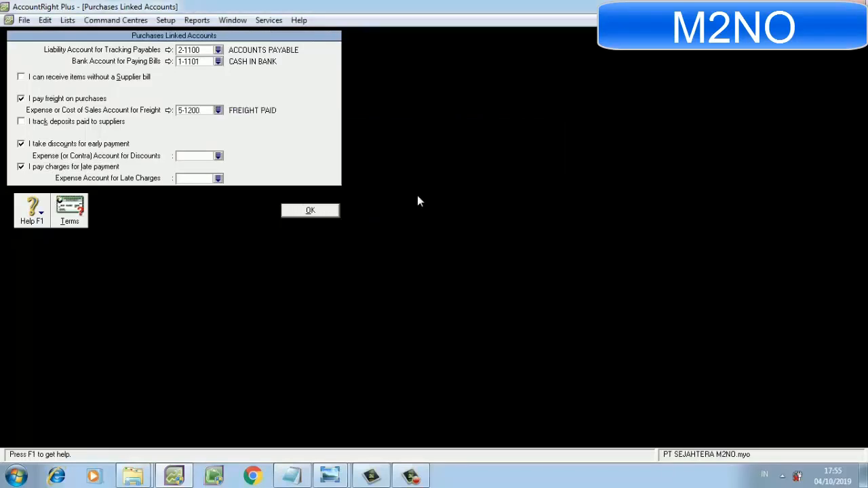
Link purchase discounts to 5-1100 COST OF GOOD SOLD and late charges to 6-2300 LATE FEES EXPENSE, and save the purchases linked accounts.
click(218, 156)
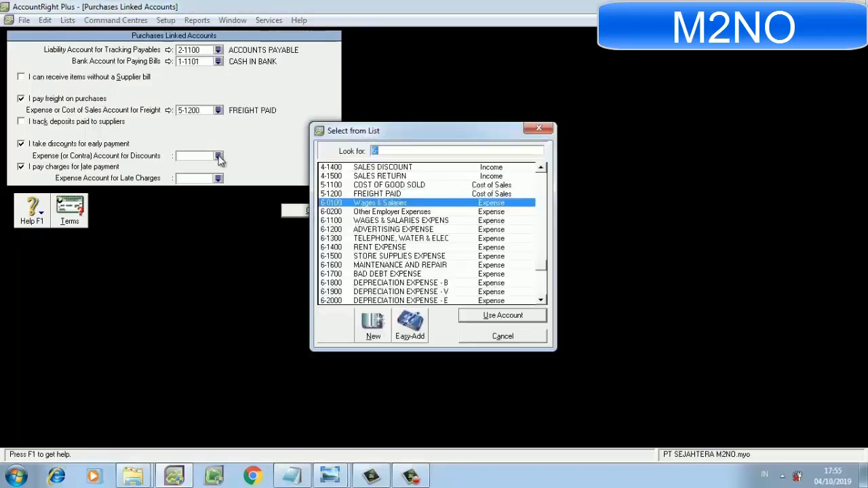
double_click(386, 184)
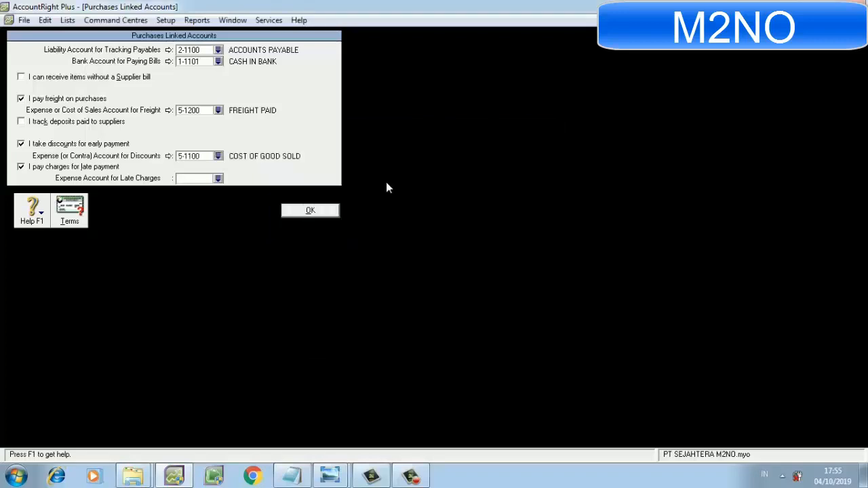
click(218, 179)
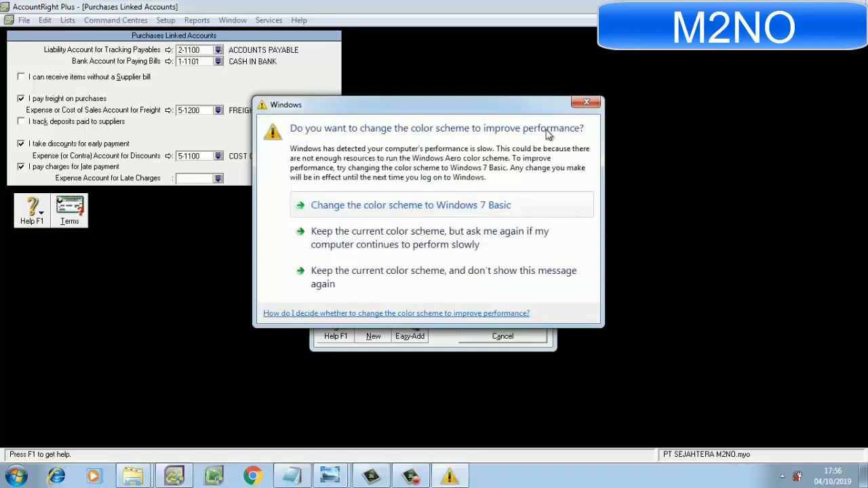
click(575, 102)
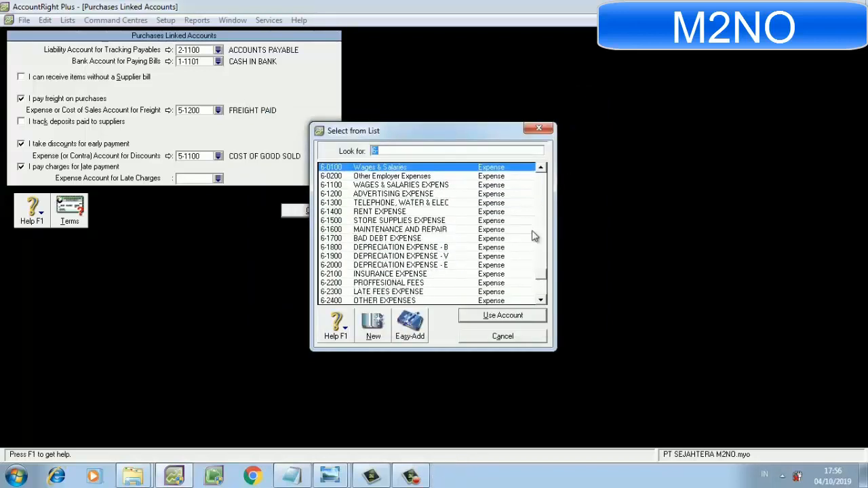
double_click(432, 292)
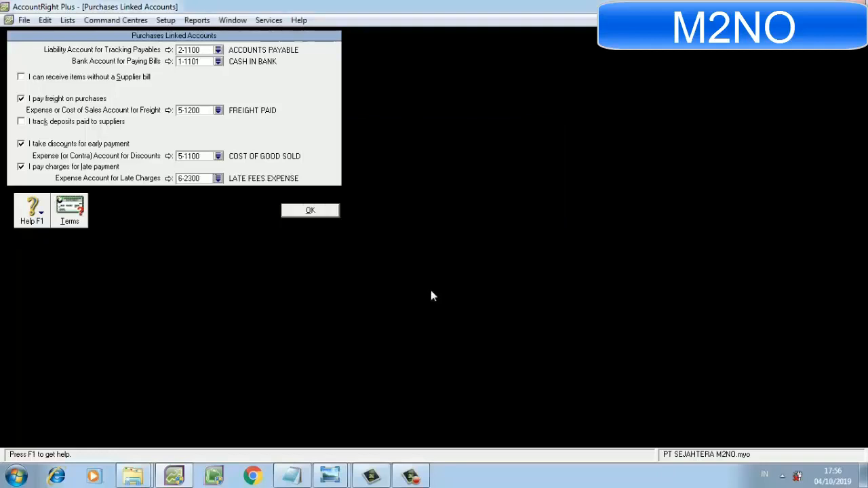
click(317, 211)
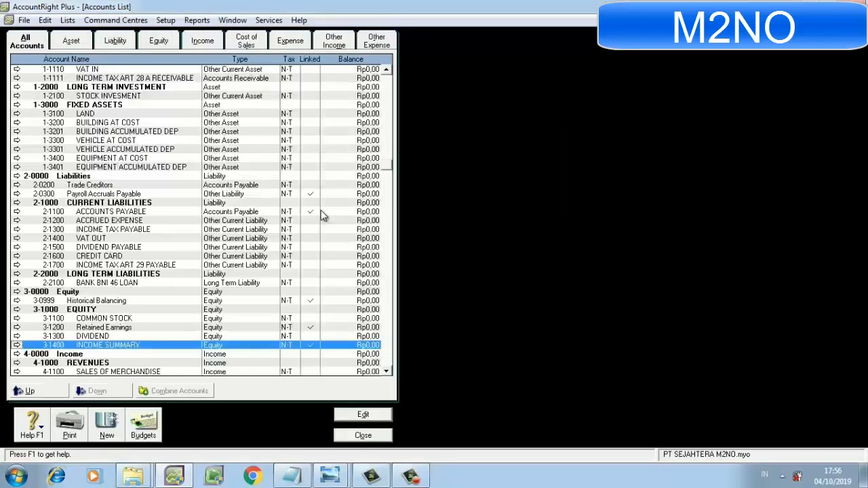
In the payroll linked accounts, link both cash payments and cheque payments to 1-1101 CASH IN BANK and save.
click(168, 21)
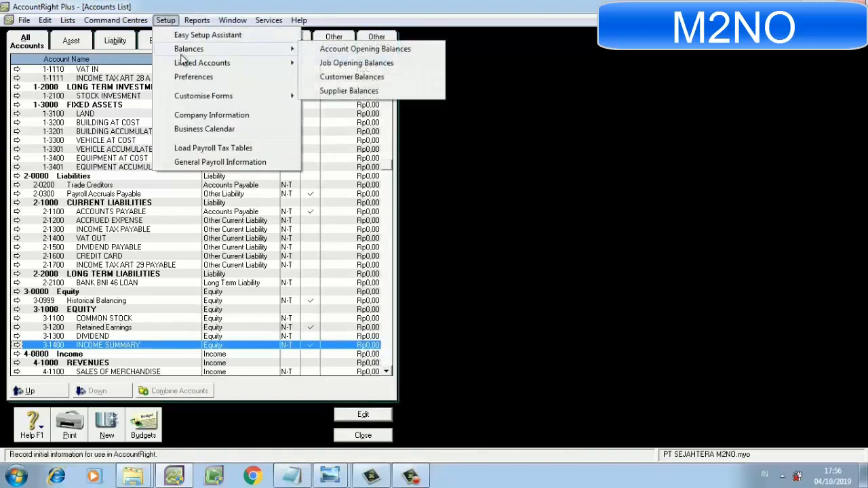
mouse_move(183, 64)
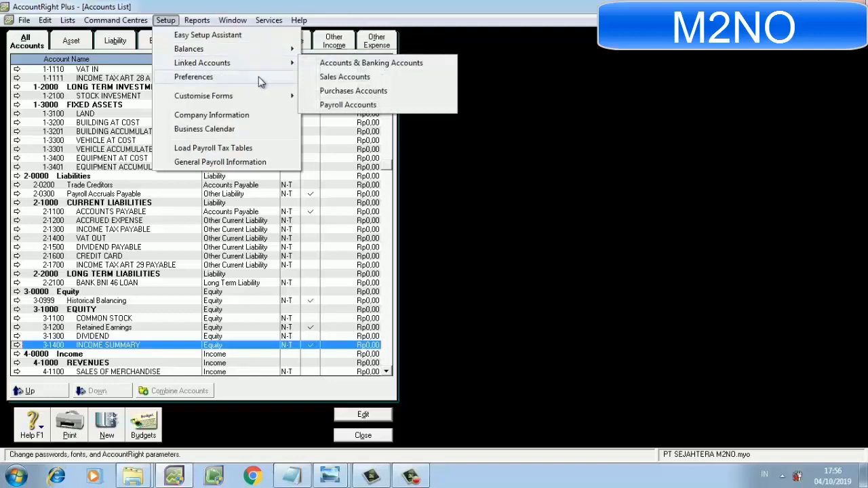
click(311, 105)
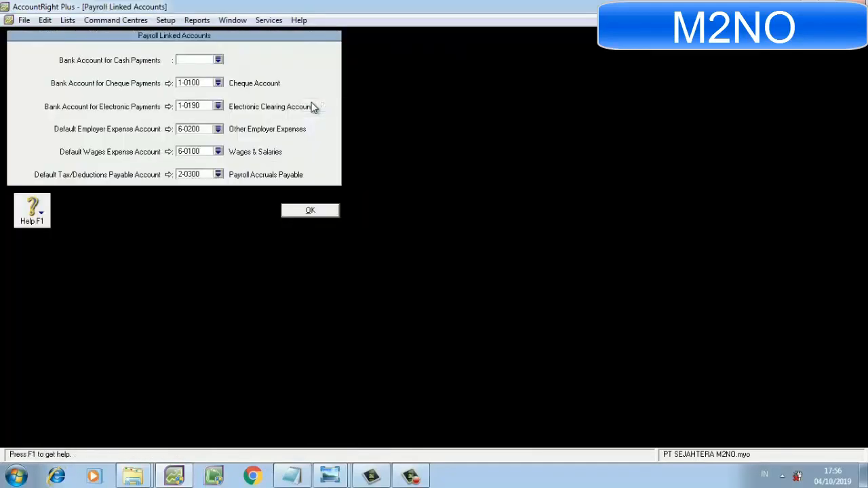
click(218, 60)
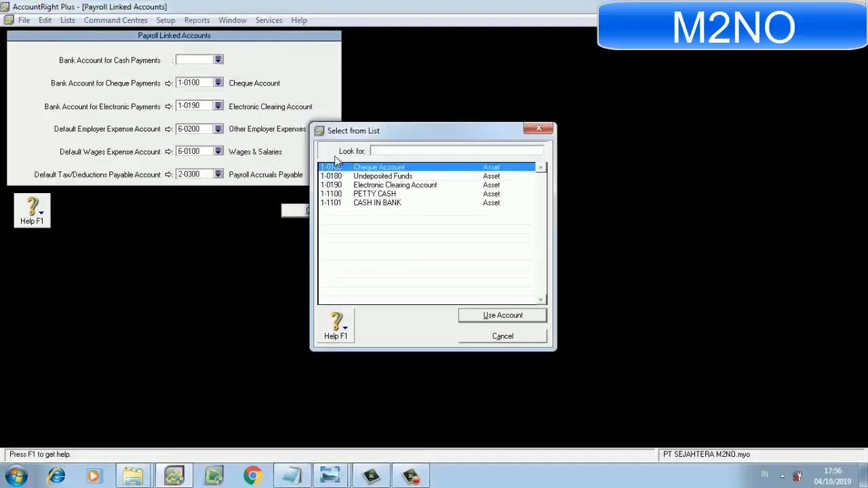
double_click(359, 203)
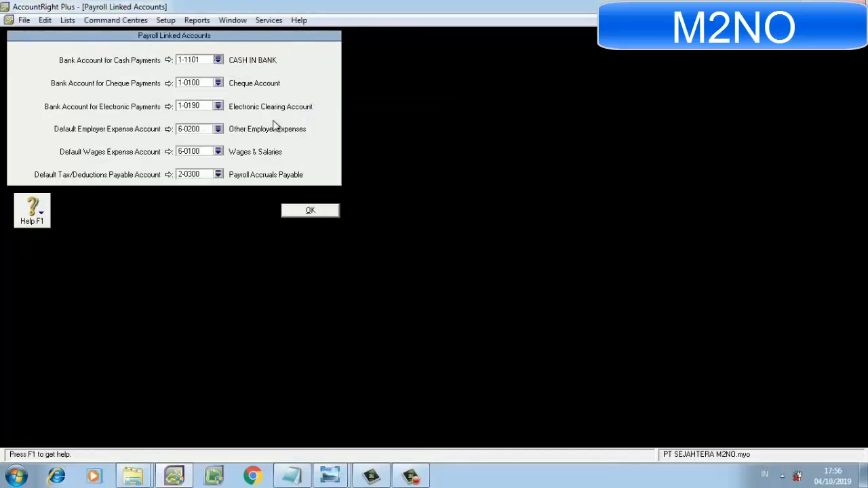
click(218, 83)
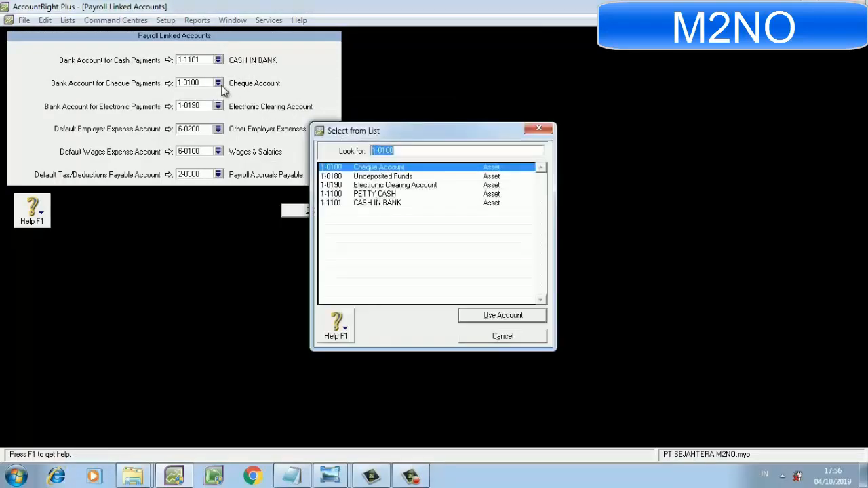
double_click(349, 203)
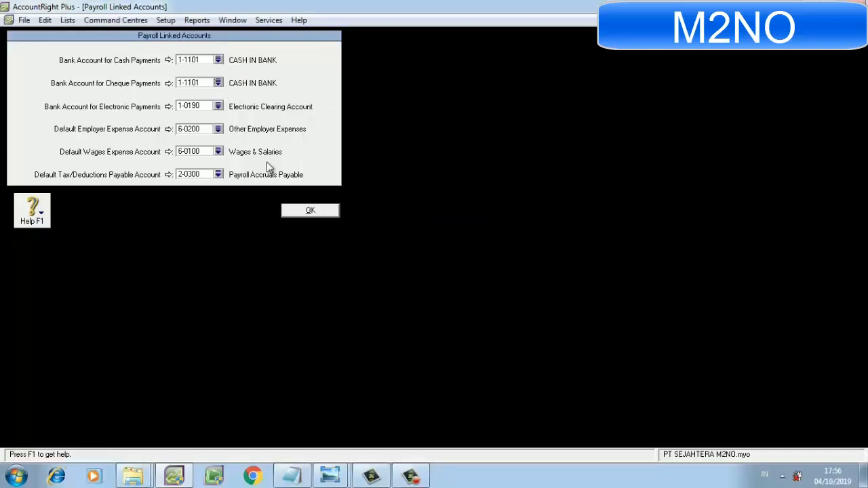
click(310, 211)
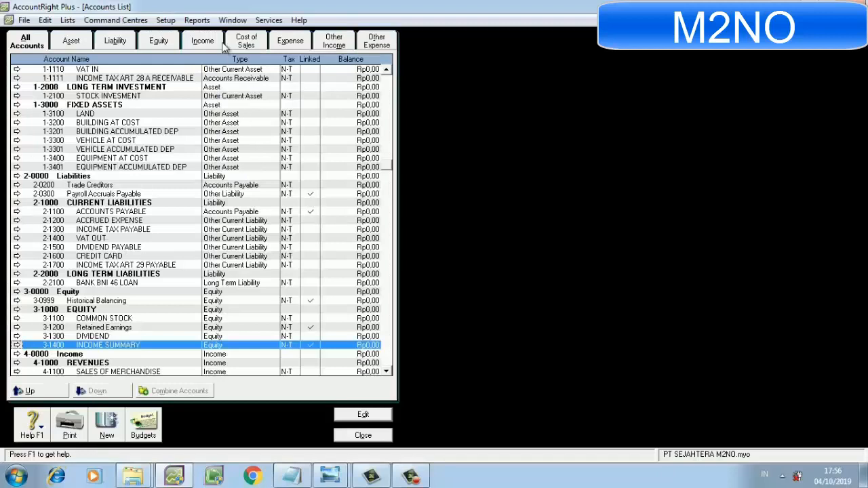
In the account opening balances, enter Rp12.000.000 for PETTY CASH and Rp9.607.846.250 for CASH IN BANK.
click(170, 22)
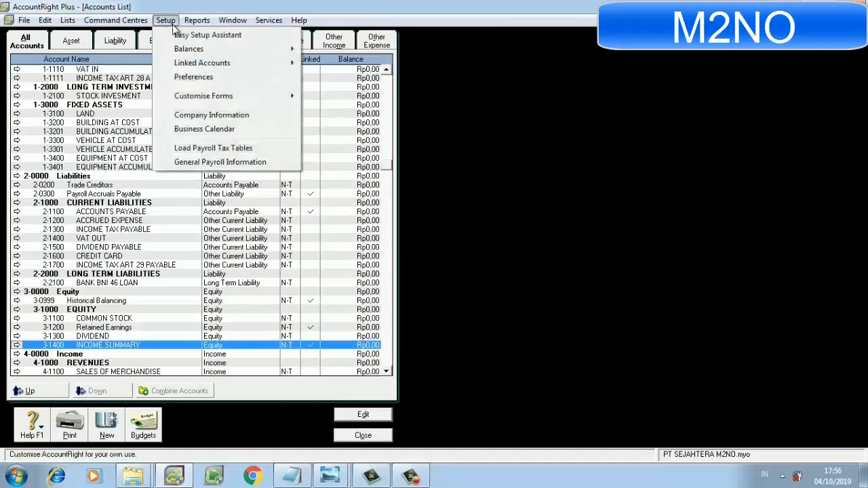
mouse_move(196, 55)
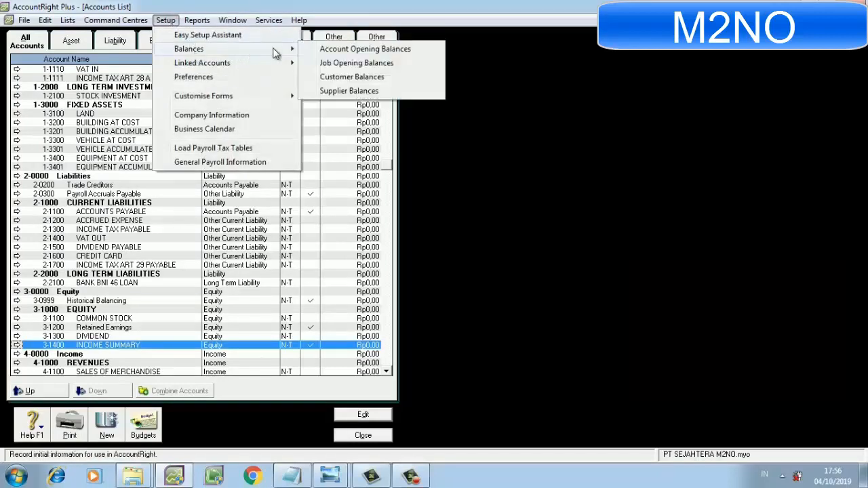
click(317, 51)
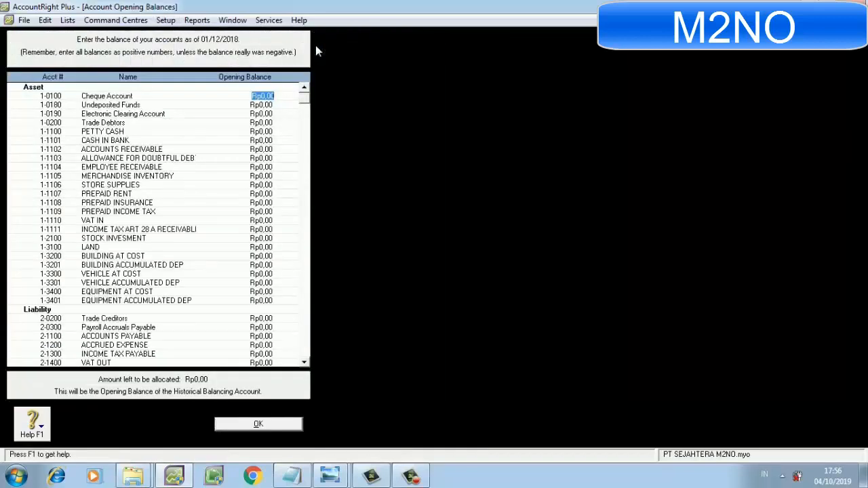
key(Down)
key(Down)
key(Down)
key(Down)
key(Down)
key(Up)
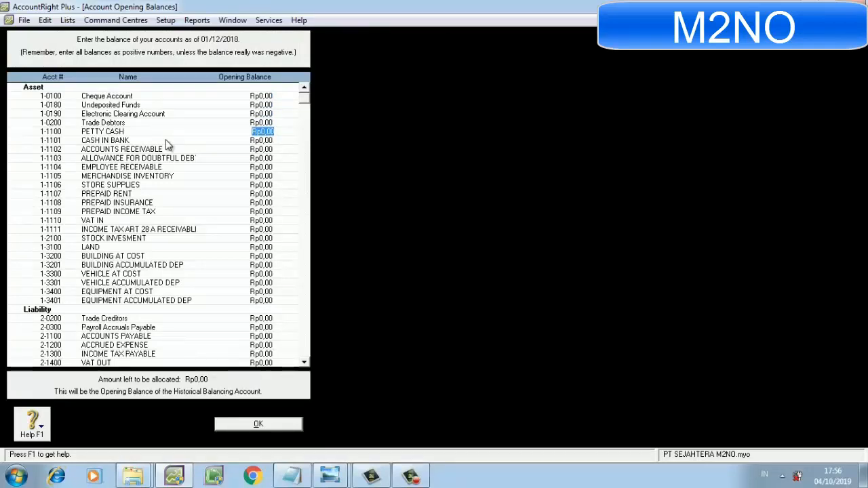
text(12.000.00)
key(Down)
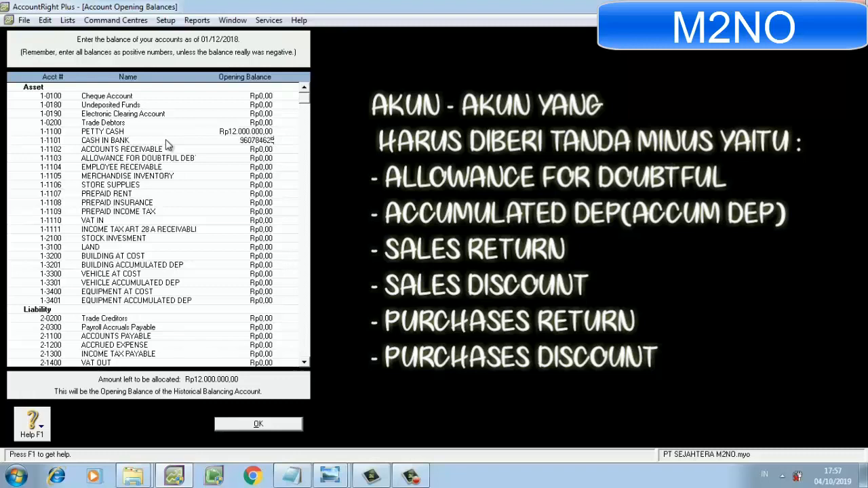
text(0)
key(Tab)
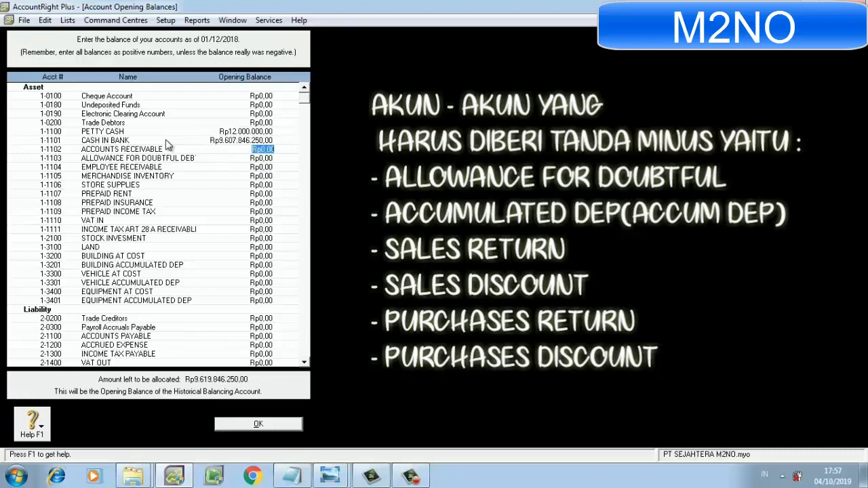
Enter opening balances of Rp616.000.000 for ACCOUNTS RECEIVABLE and minus Rp8.500.000 for the doubtful debt allowance, dismissing the Windows colour scheme message.
text(616000000)
key(Tab)
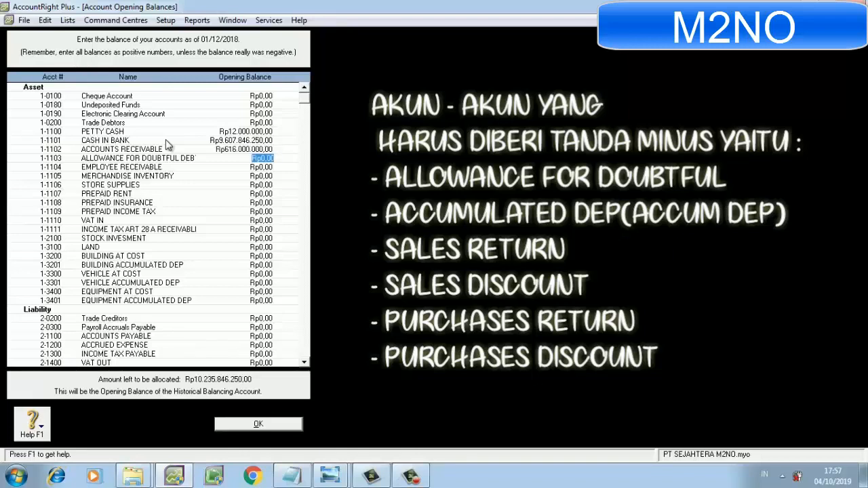
key(BackSpace)
key(Tab)
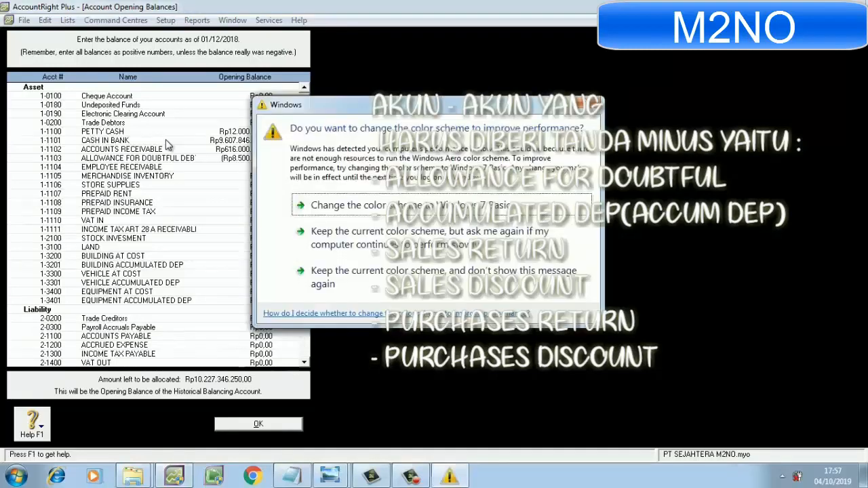
click(580, 104)
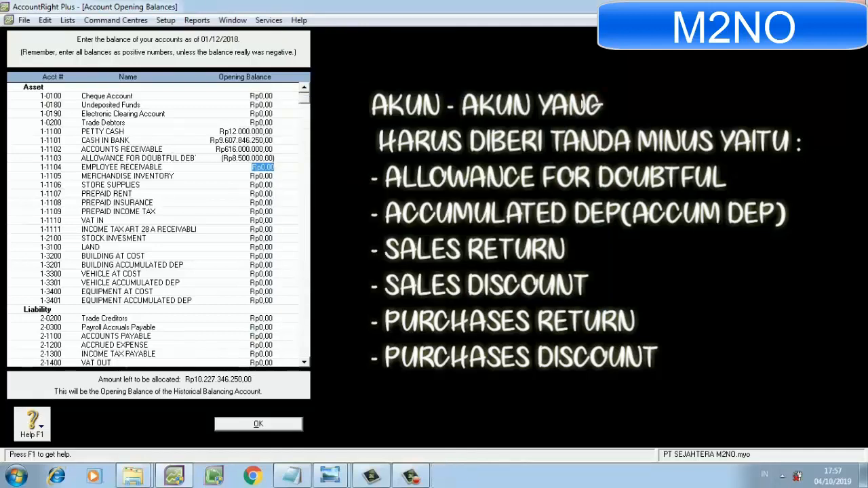
Enter opening balances of Rp2.000.000 for EMPLOYEE RECEIVABLE and Rp4.750.000.000 for MERCHANDISE INVENTORY.
text(2000000)
key(Tab)
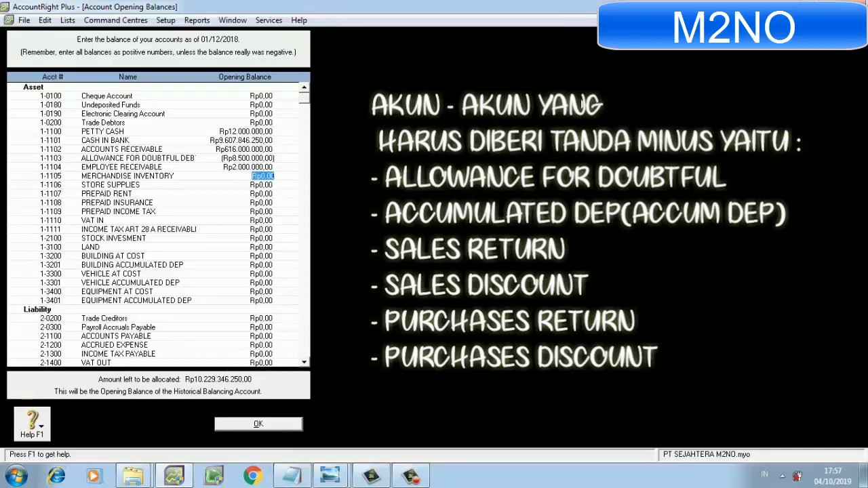
text(4.)
text(7)
text(50.000.)
text(000)
key(Tab)
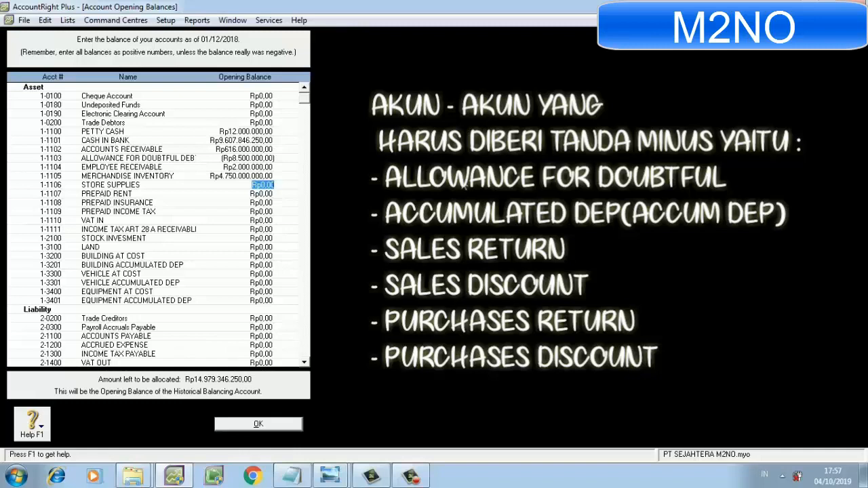
Enter opening balances of Rp35.000.000 for STORE SUPPLIES and Rp12.000.000 for PREPAID RENT.
text(35000000)
key(Tab)
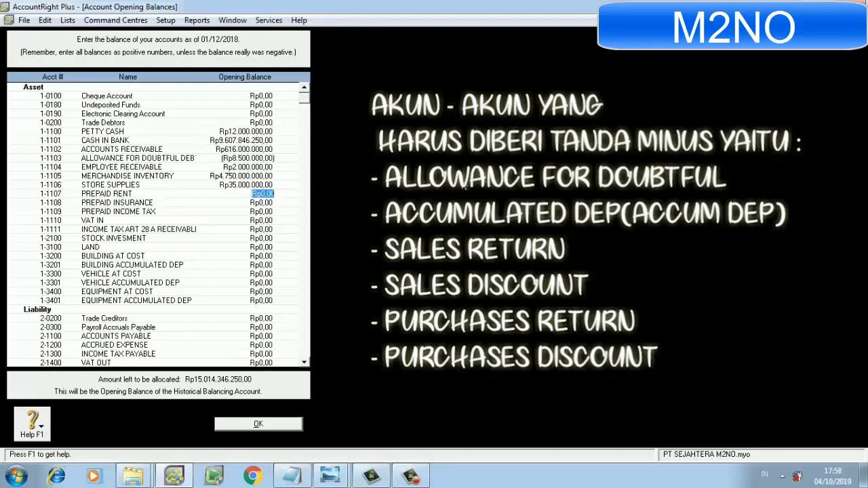
text(12.)
text(000.000)
key(Tab)
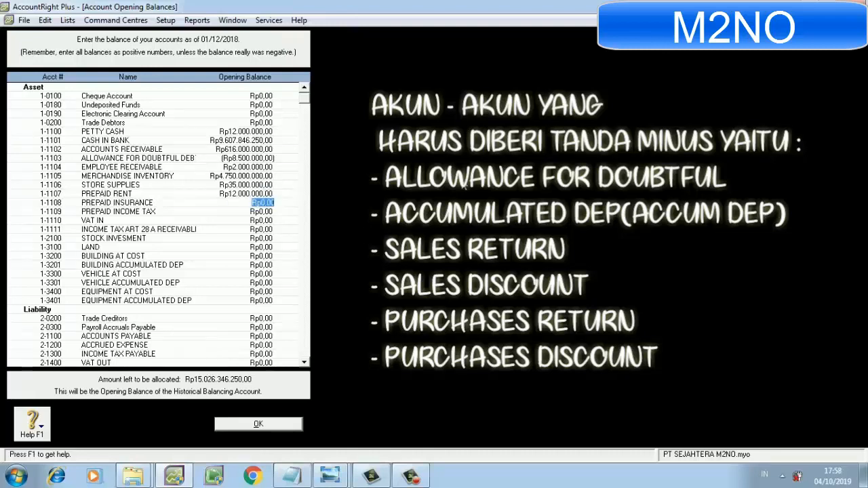
Enter opening balances of Rp4.500.000 for PREPAID INSURANCE, Rp60.000.000 for PREPAID INCOME TAX and Rp51.000.000 for VAT IN.
text(4.5)
text(00.000)
key(Tab)
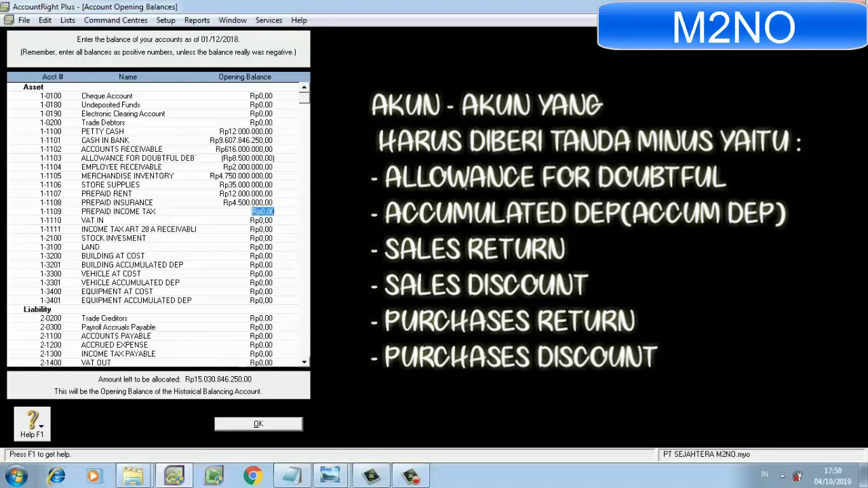
text(60.000.000)
key(Tab)
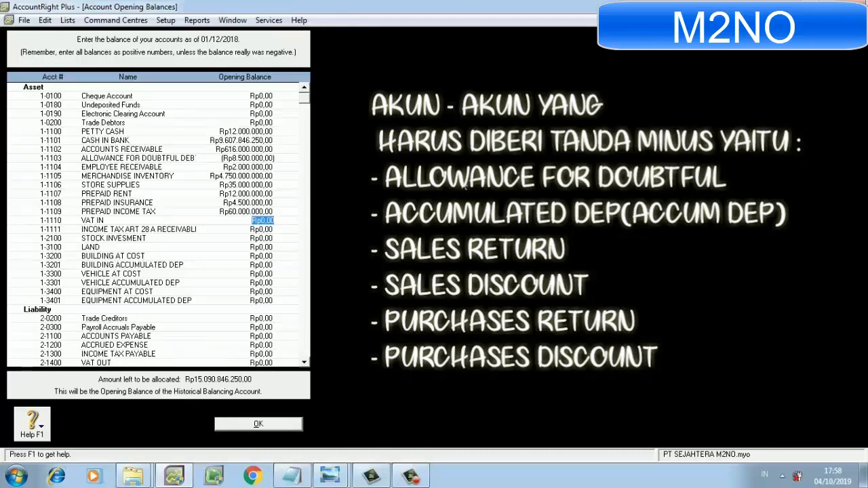
text(51000000)
key(Tab)
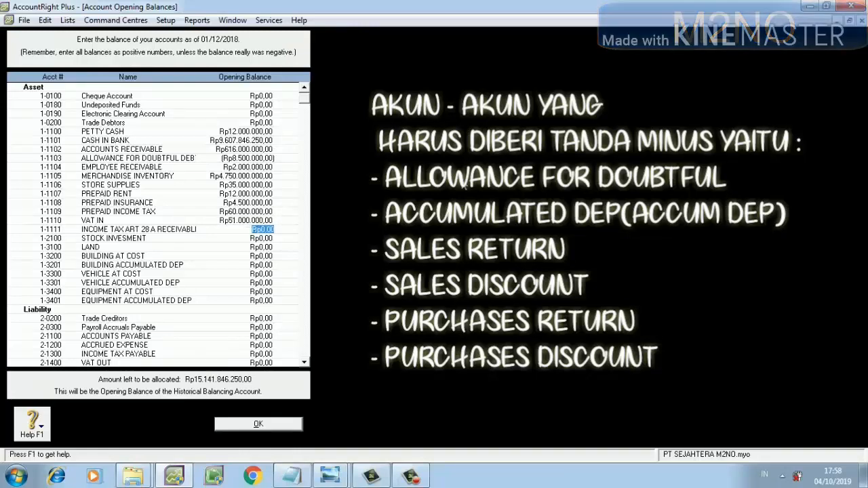
Skip the INCOME TAX ART 28 A receivable and enter opening balances of Rp550.000.000 for STOCK INVESMENT and Rp750.000.000 for LAND.
key(Tab)
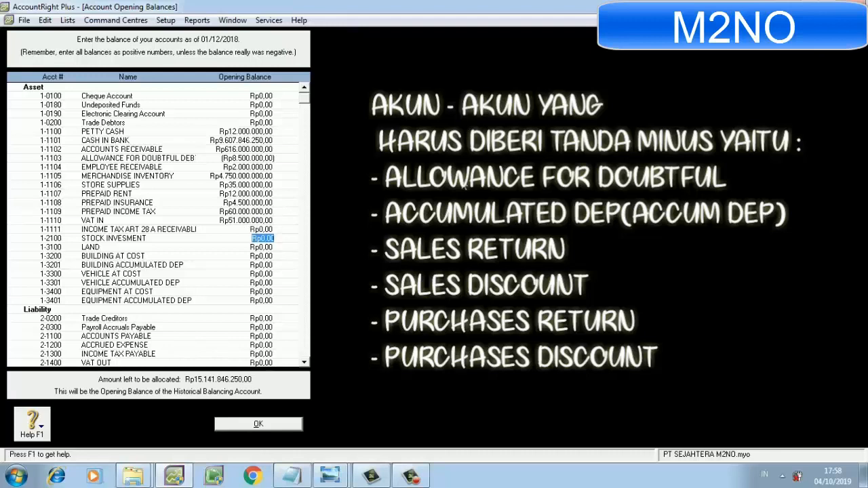
text(550.)
text(000.000)
key(Tab)
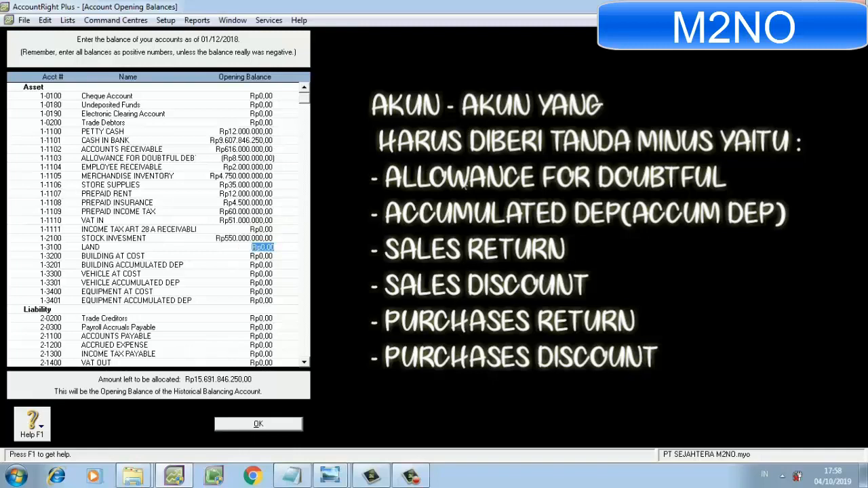
text(750.)
text(000.000)
key(Tab)
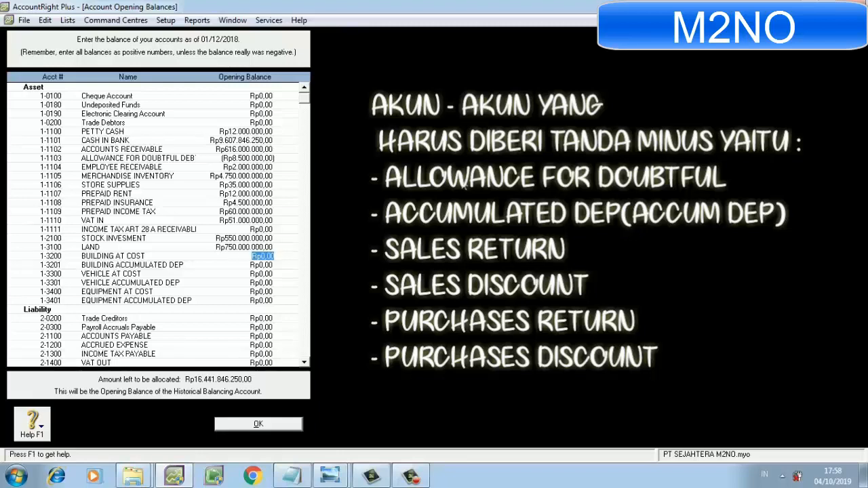
Enter opening balances of Rp800.000.000 for BUILDING AT COST and minus Rp160.000.000 for BUILDING ACCUMULATED DEP.
text(800.000.000)
key(Tab)
text(-)
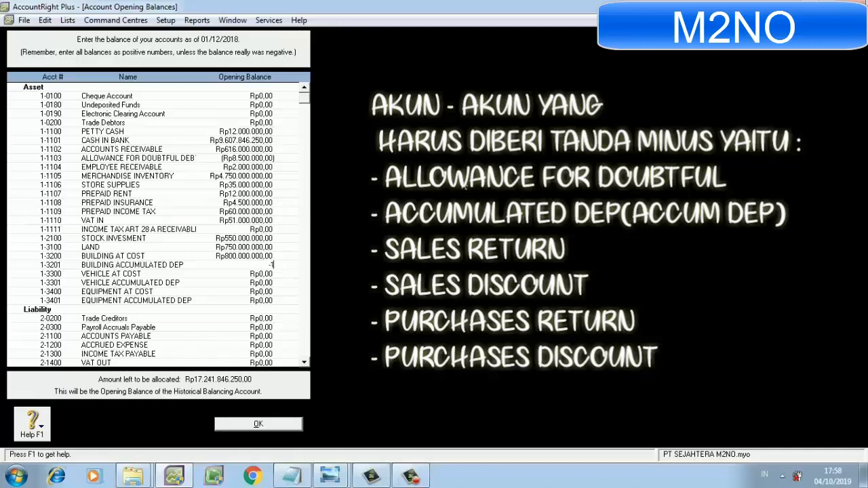
text(160000000)
key(Tab)
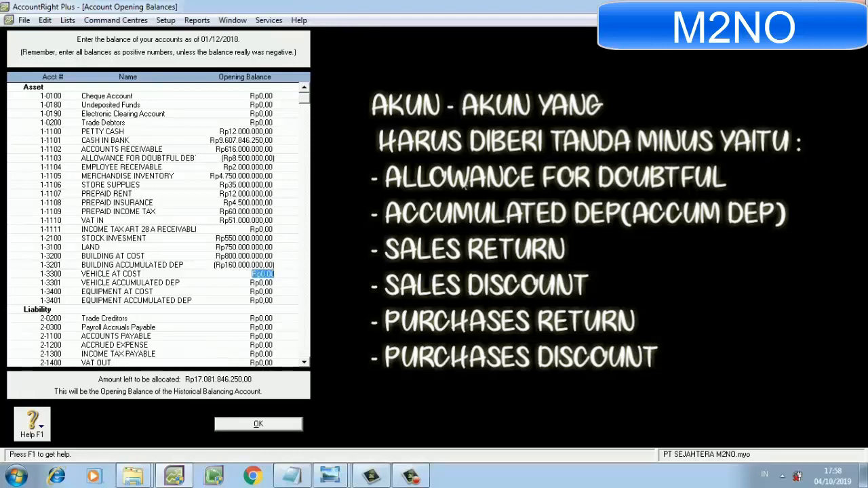
Enter an opening balance of Rp354.700.000 for VEHICLE AT COST.
text(354700000)
key(Tab)
Dismiss the Windows color scheme message and enter an opening balance of minus Rp47.368.750 for VEHICLE ACCUMULATED DEP.
text(-)
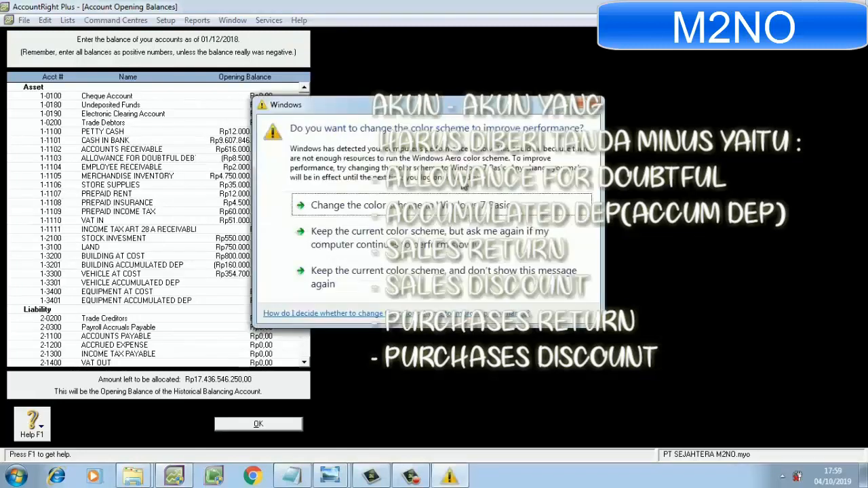
click(587, 103)
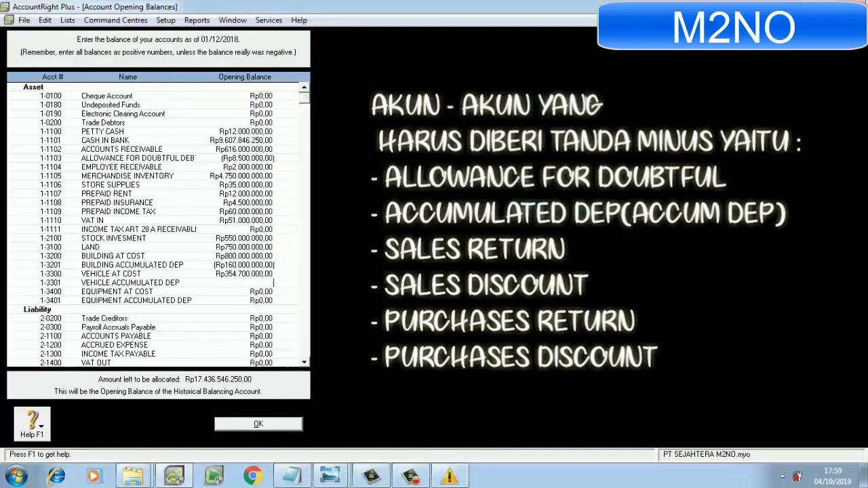
text(-4)
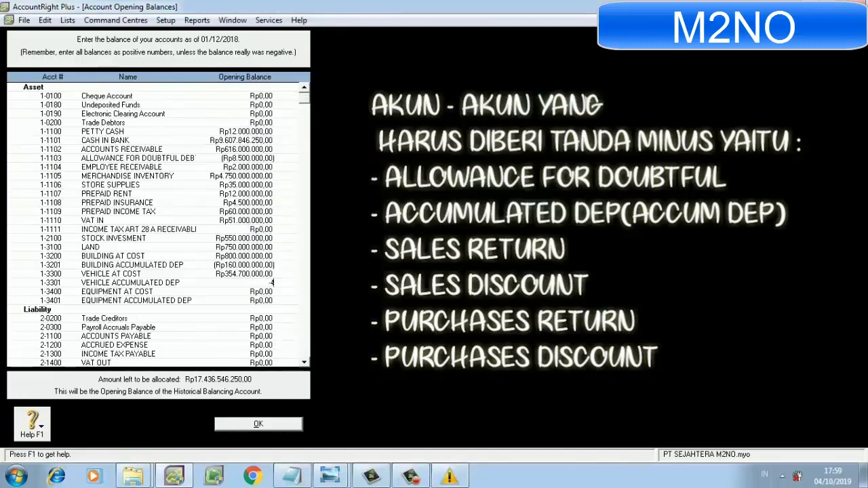
text(7368750)
key(Tab)
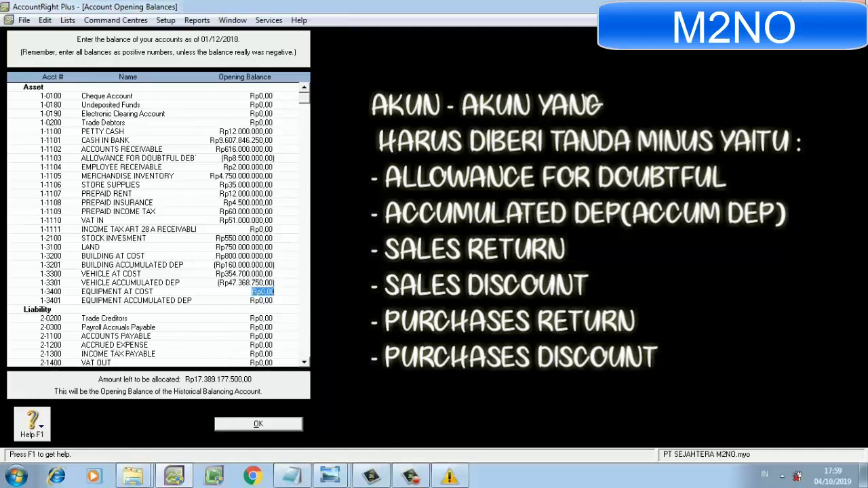
Enter opening balances of Rp145.000.000 for EQUIPMENT AT COST and minus Rp103.437.500 for EQUIPMENT ACCUMULATED DEP.
text(145000000)
key(Tab)
key(BackSpace)
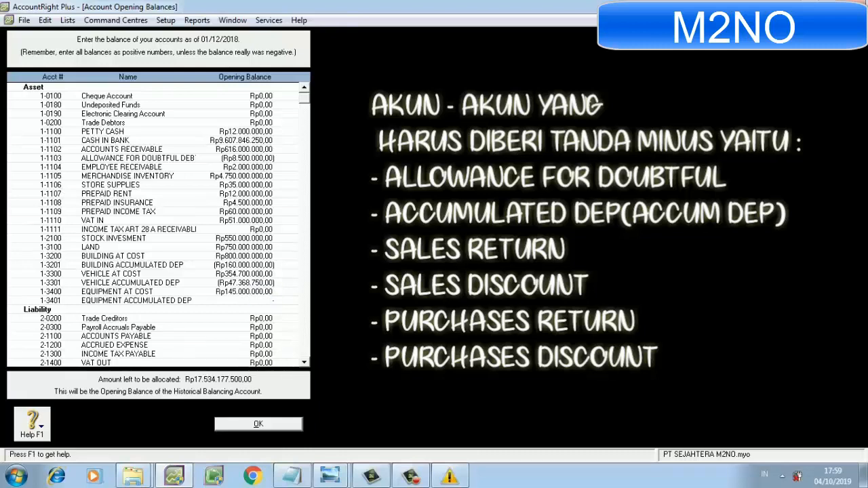
text(-1)
text(03)
text(437)
text(5)
text(00)
key(Tab)
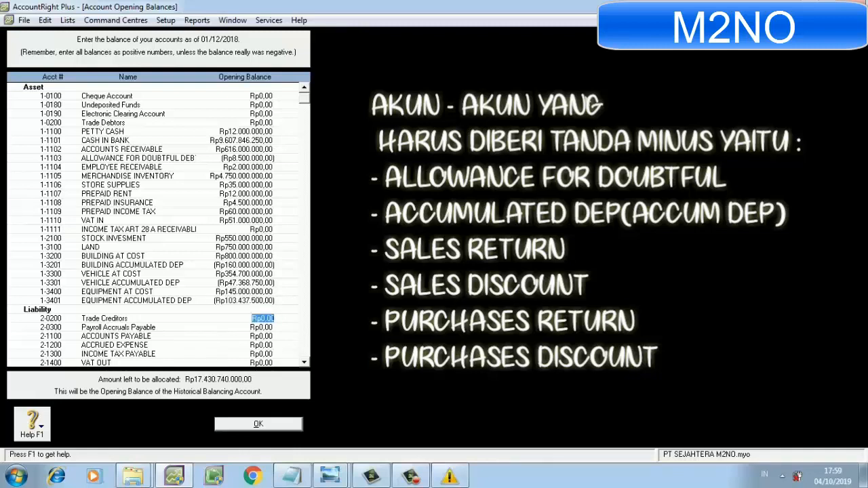
Skip Trade Creditors and Payroll Accruals Payable and enter an opening balance of Rp561.000.000 for ACCOUNTS PAYABLE.
key(Tab)
key(Tab)
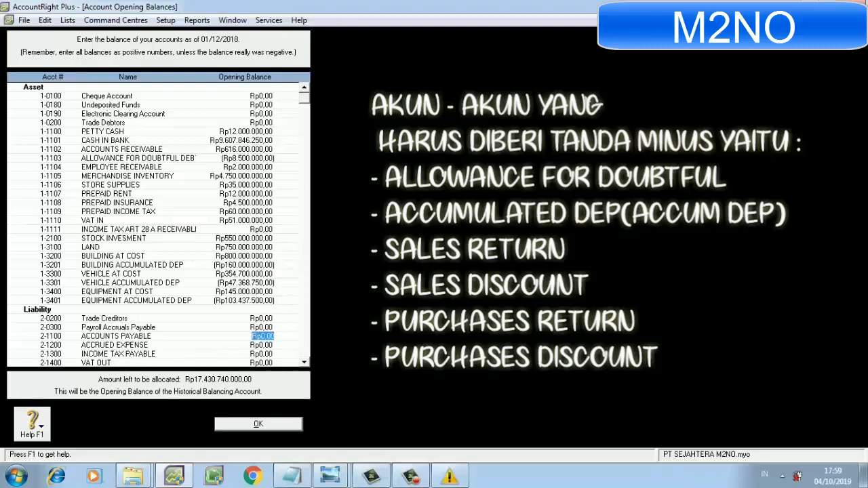
text(561000000)
Skip ACCRUED EXPENSE and INCOME TAX PAYABLE and enter an opening balance of Rp56.000.000 for VAT OUT.
key(Tab)
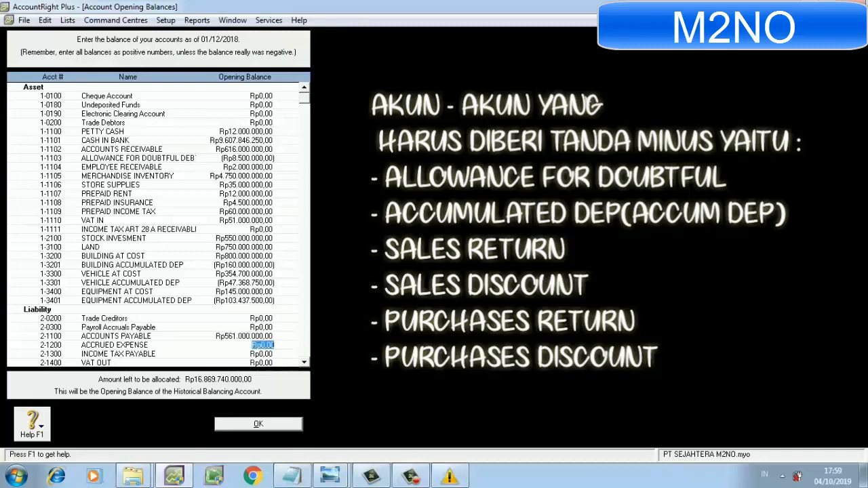
key(Tab)
key(Tab)
text(56.000.000)
Skip DIVIDEND PAYABLE and enter an opening balance of Rp8.500.000 for CREDIT CARD.
key(Tab)
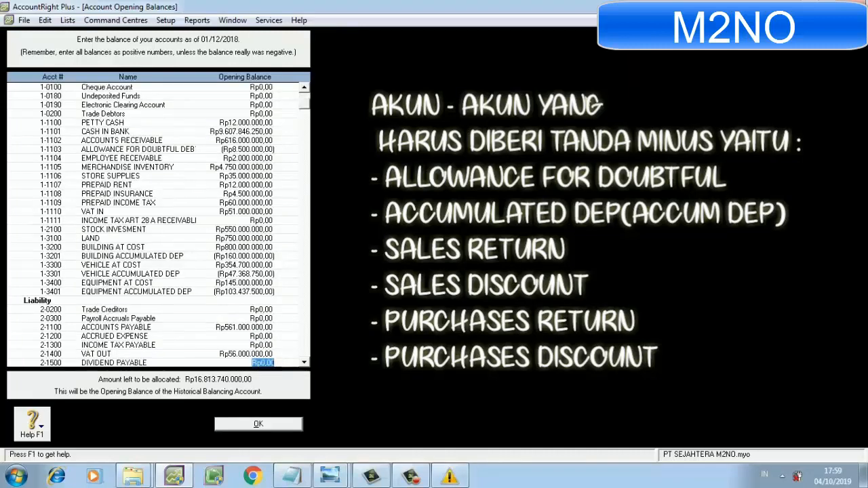
key(Tab)
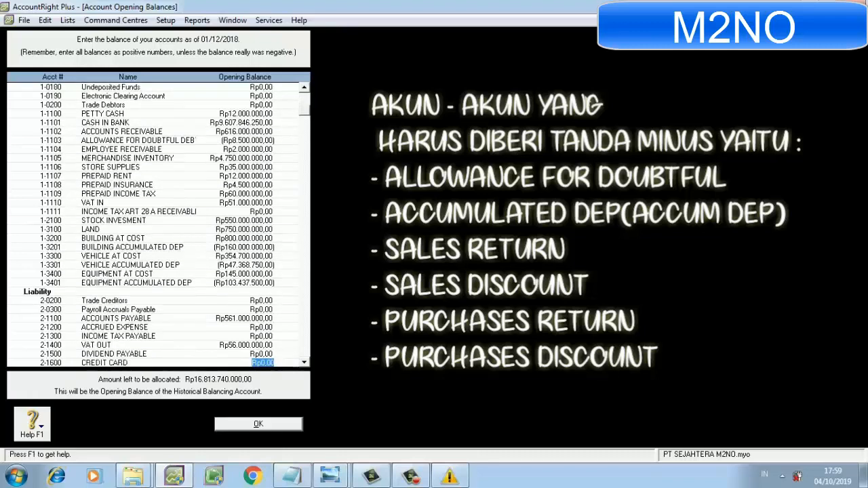
text(8.)
text(500.)
text(000)
Skip INCOME TAX ART 29 PAYABLE and enter an opening balance of Rp300.000.000 for BANK BNI 46 LOAN.
key(Tab)
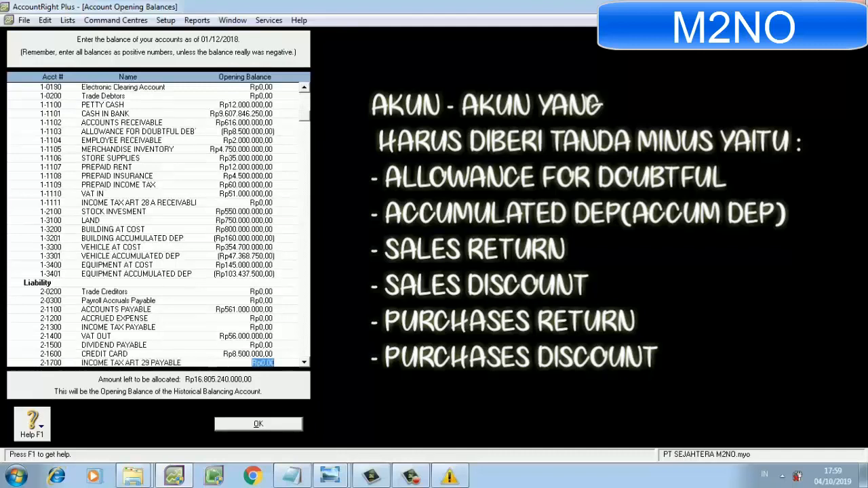
key(Tab)
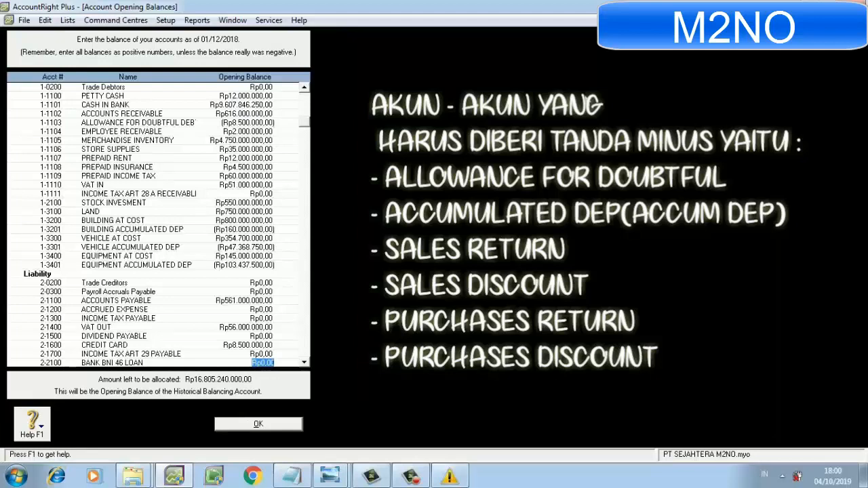
text(300.)
text(000.000)
key(Tab)
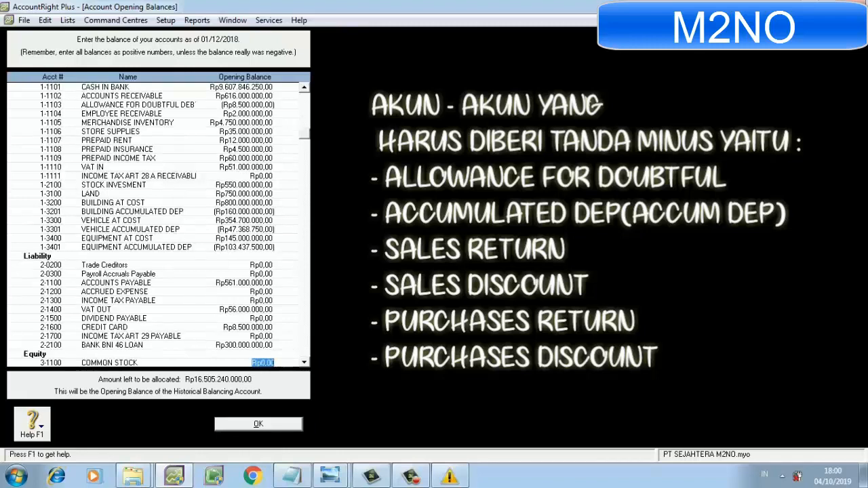
Enter opening balances of Rp2.250.000.000 for COMMON STOCK and Rp3.750.000.000 for Retained Earnings.
text(2250000000)
key(Tab)
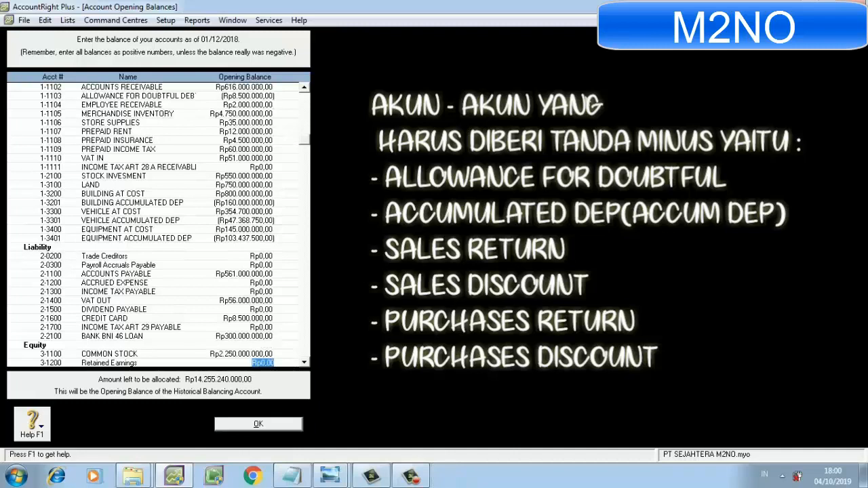
text(3750000000)
key(Tab)
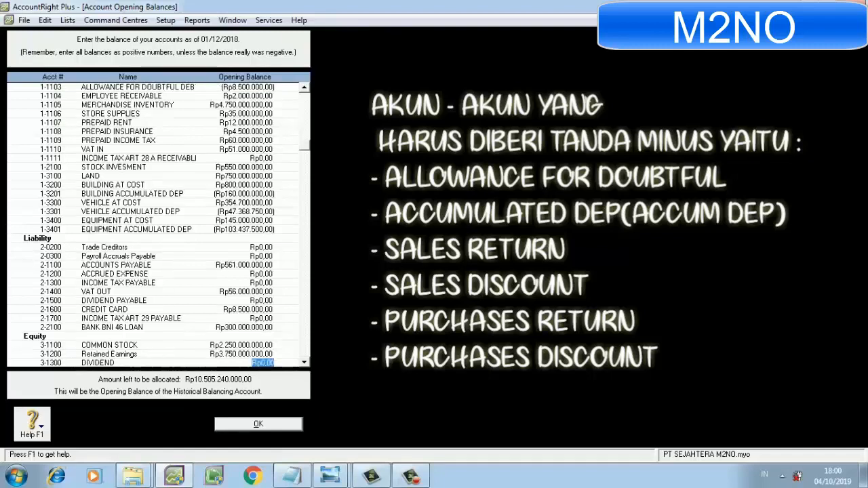
Skip DIVIDEND and enter an opening balance of Rp55.500.000.000 for SALES OF MERCHANDISE.
key(Tab)
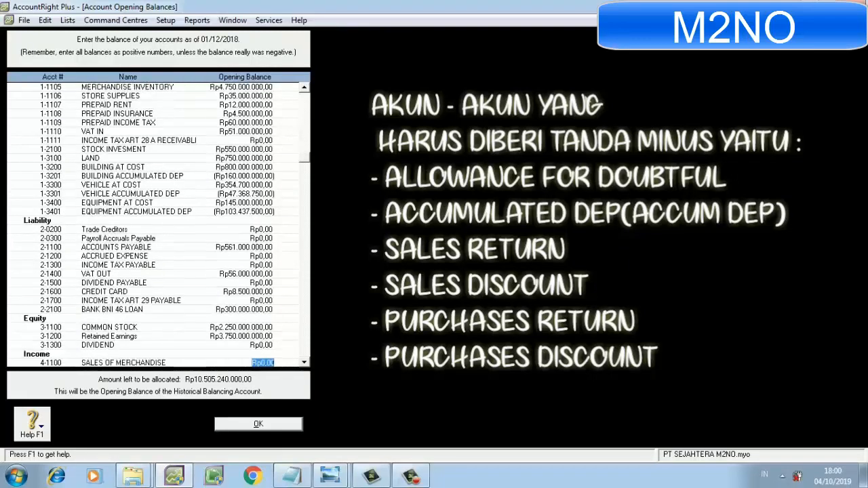
key(Tab)
key(shift+Tab)
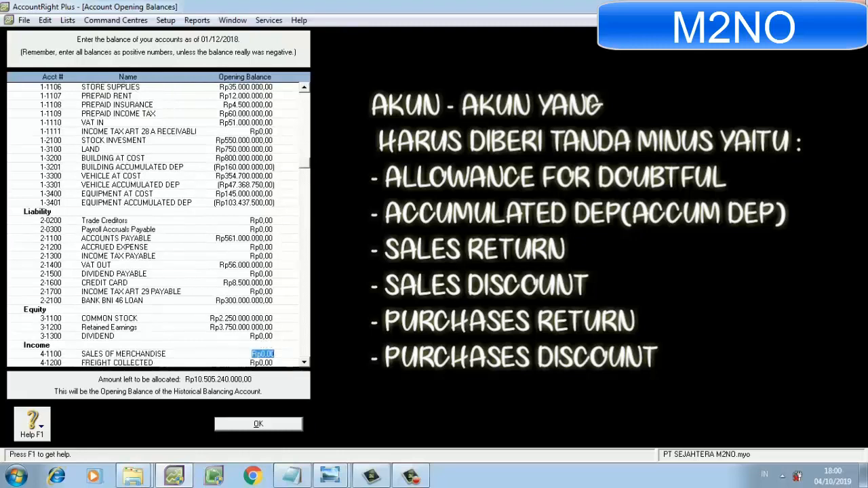
text(55500000000)
key(Tab)
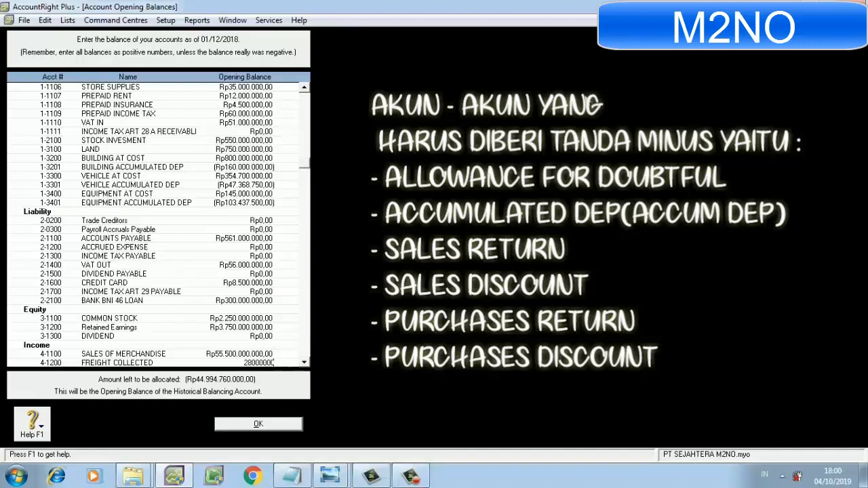
Enter an opening balance of Rp28.000.000 for FREIGHT COLLECTED and skip LATE FEES COLLECTED, dismissing the Windows color scheme prompt.
key(Tab)
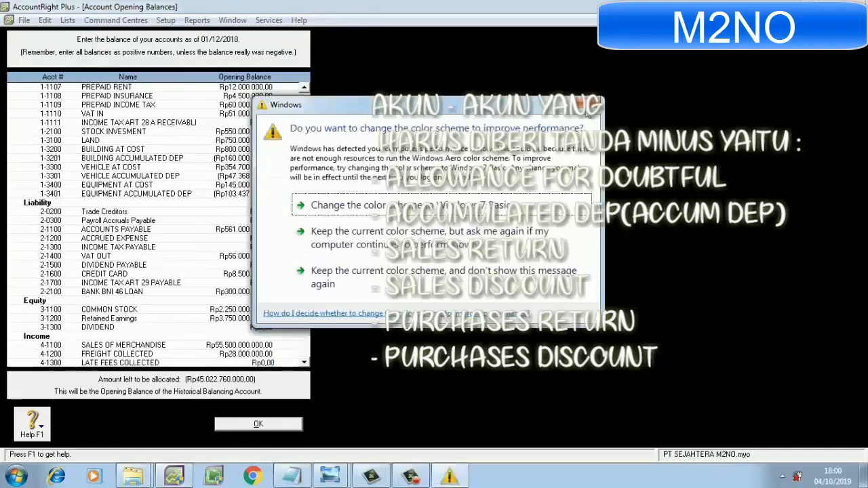
click(589, 111)
key(Tab)
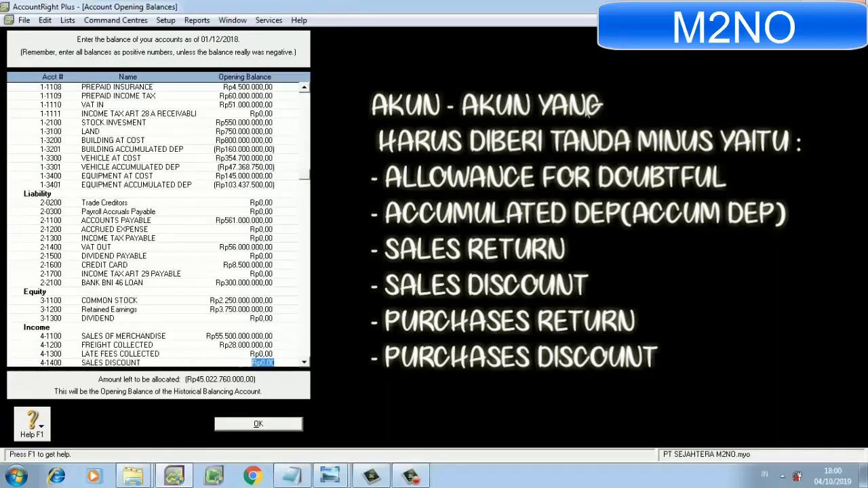
Enter an opening balance of Rp20.200.000 for SALES DISCOUNT.
text(20)
text(00.00)
key(Tab)
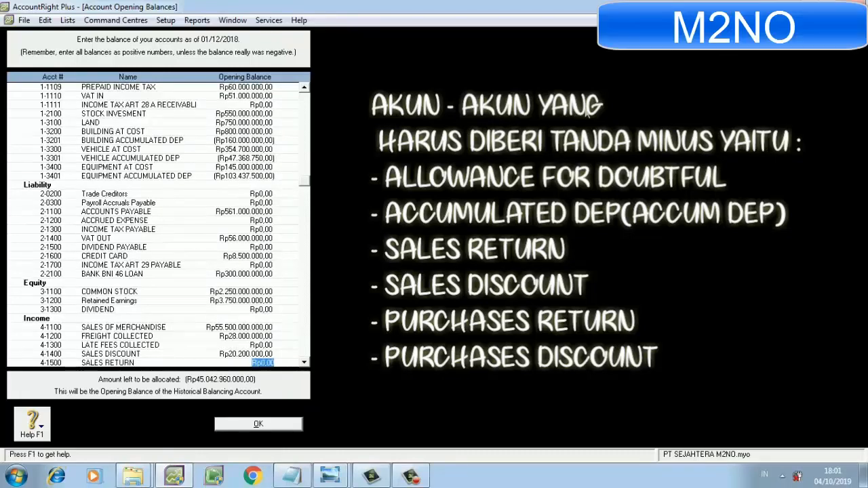
Correct the SALES DISCOUNT opening balance to -Rp20.200.000 and enter -Rp22.500.000 for SALES RETURN.
key(Up)
text(-)
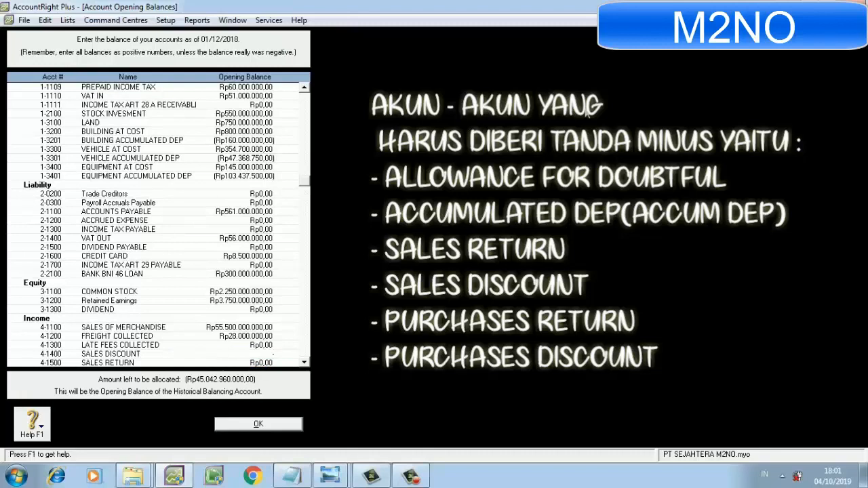
text(20200000)
key(Tab)
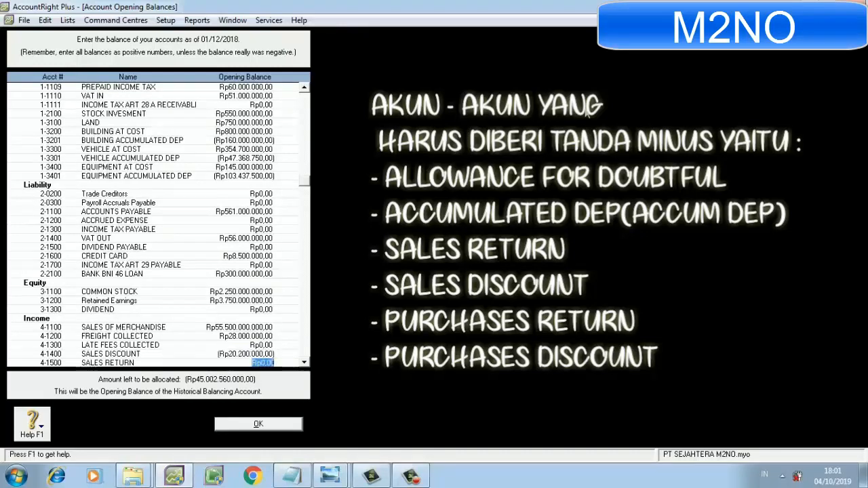
key(BackSpace)
text(-22500000)
key(Tab)
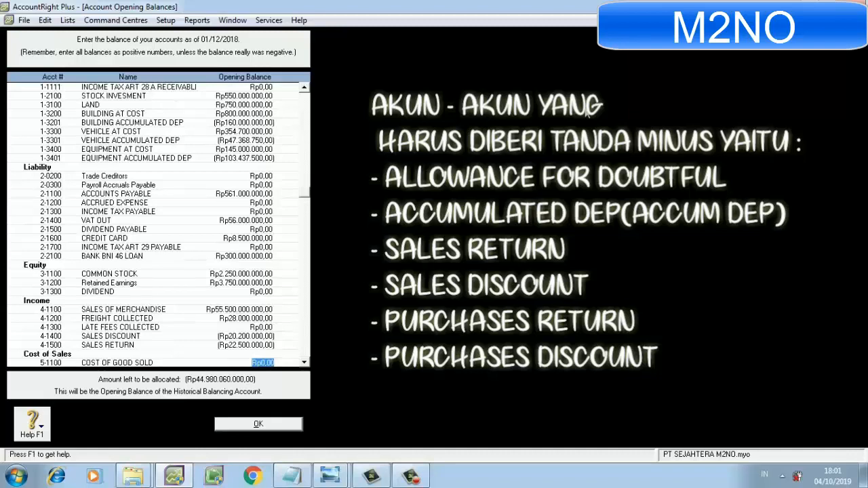
Enter opening balances of Rp44.500.000.000 for COST OF GOOD SOLD and Rp21.555.000 for FREIGHT PAID.
text(44.)
text(500.)
text(0)
text(00.000)
key(Tab)
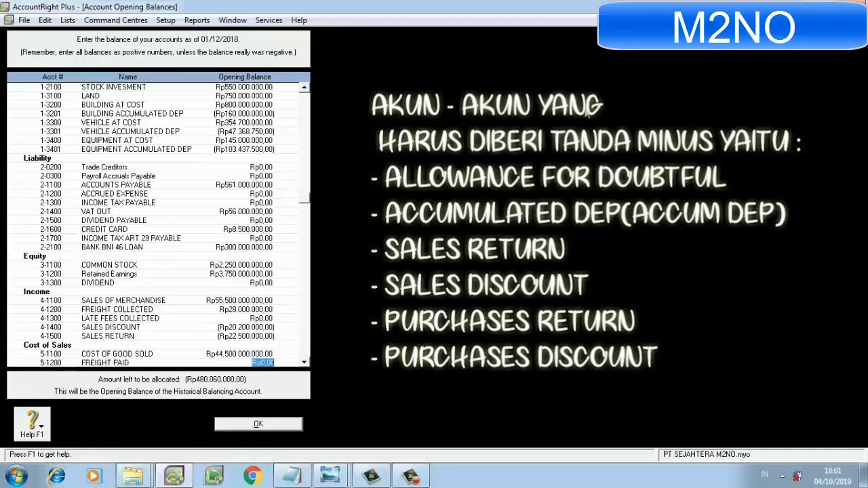
text(21.555.000)
key(Tab)
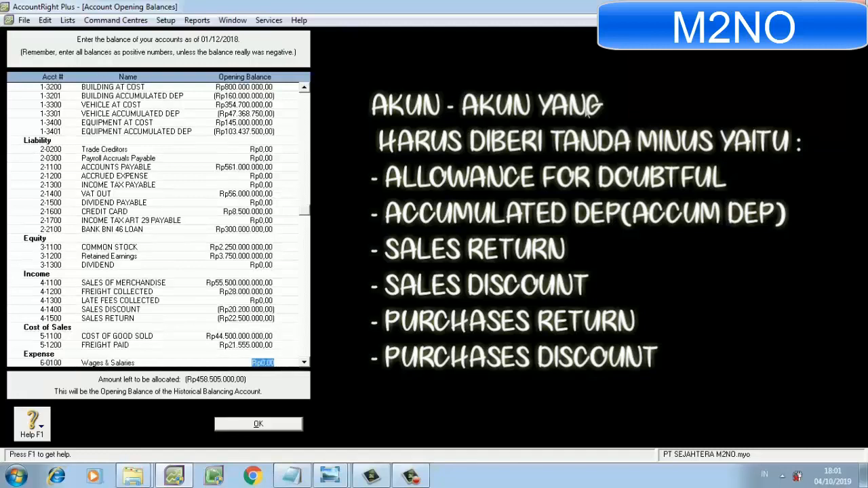
Skip Wages & Salaries and Other Employer Expenses; enter opening balances of Rp382.000.000 for WAGES & SALARIES EXPENSE and Rp10.000.000 for ADVERTISING EXPENSE.
key(Tab)
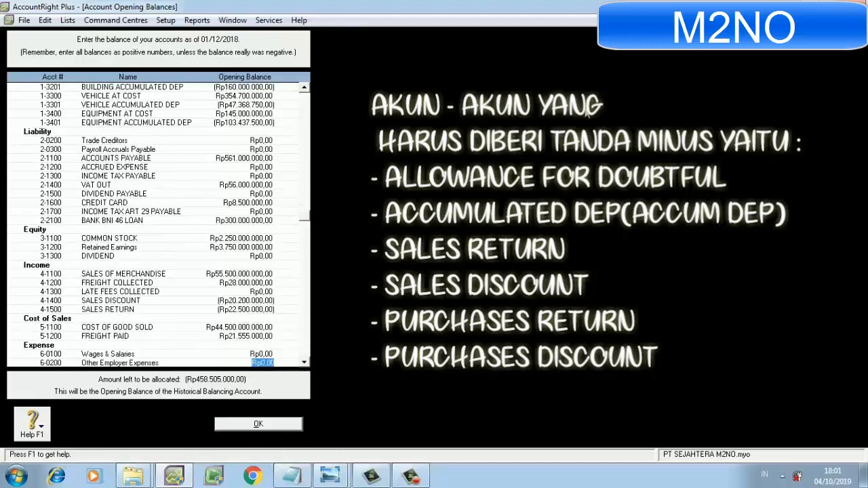
key(Tab)
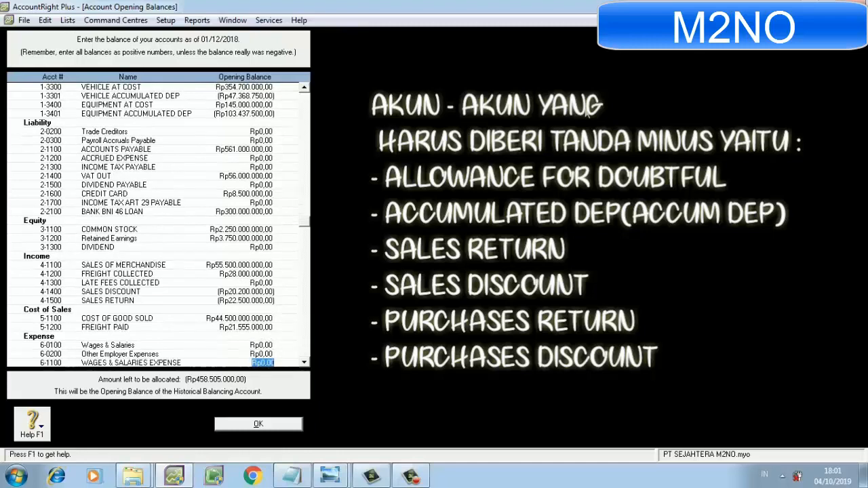
text(582)
text(000000)
key(Tab)
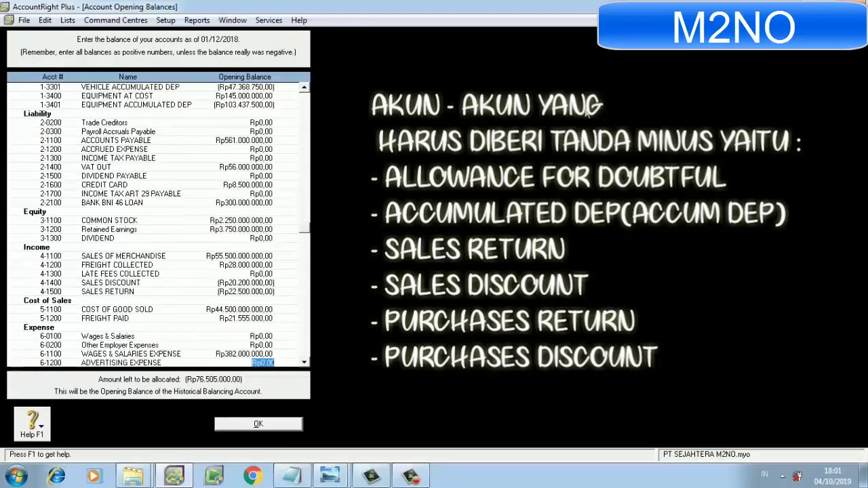
text(10.000.000)
key(Tab)
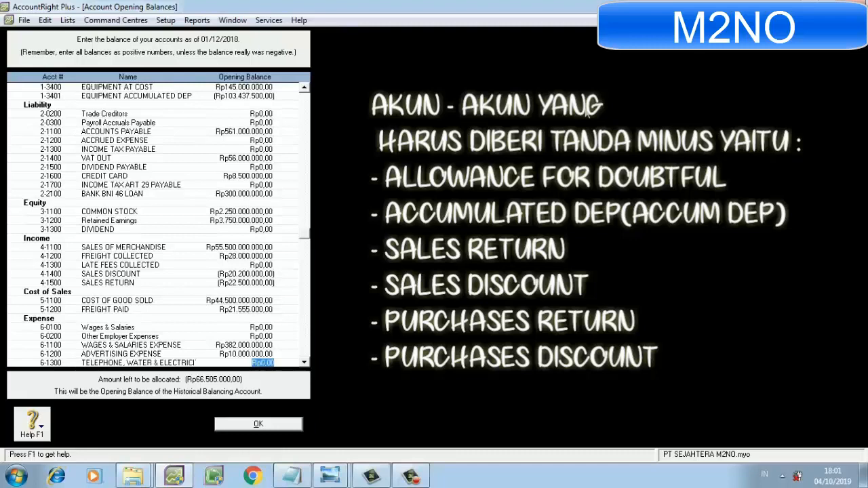
Enter an opening balance of Rp12.255.000 for the telephone, water and electricity account 6-1300.
text(12)
text(000)
text(2)
key(BackSpace)
key(BackSpace)
key(BackSpace)
text(55.000)
key(Tab)
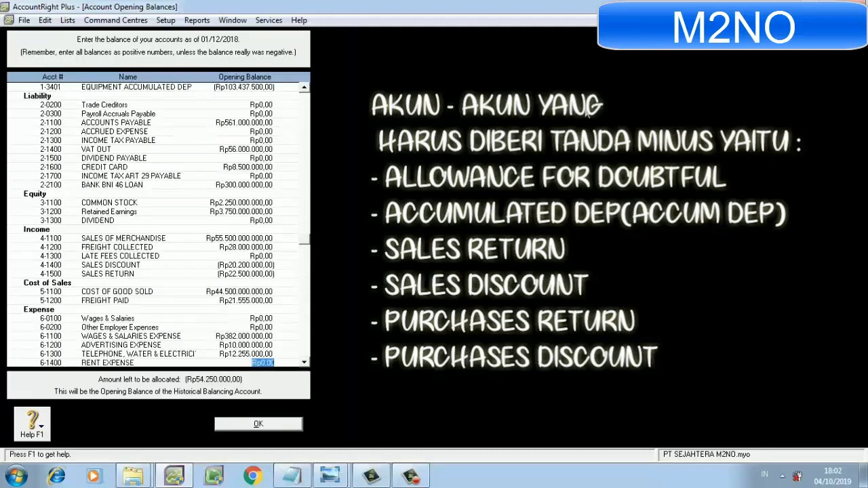
Enter opening balances of Rp15.000.000 for RENT EXPENSE and Rp11.500.000 for the maintenance and repair account, skipping STORE SUPPLIES EXPENSE.
text(15.000.000)
key(Tab)
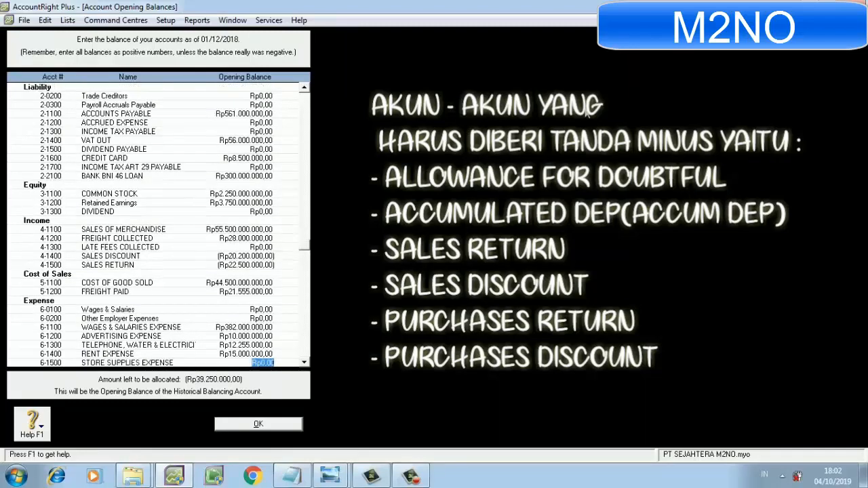
key(Tab)
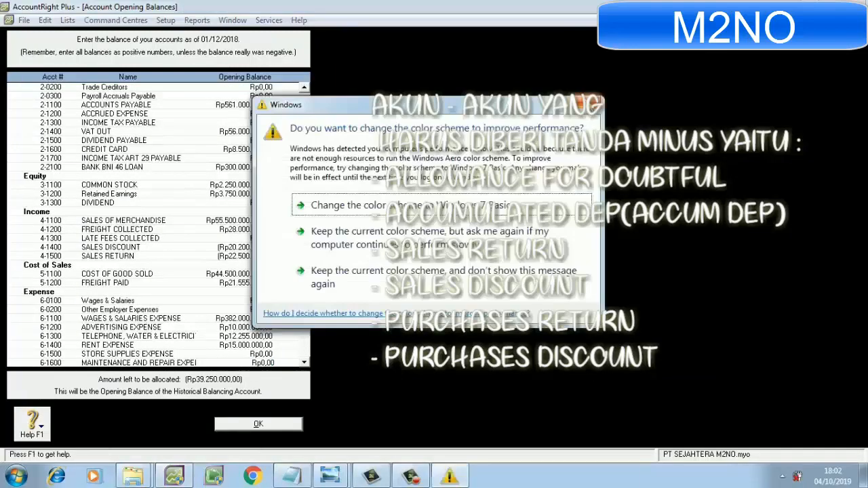
click(591, 105)
text(115000)
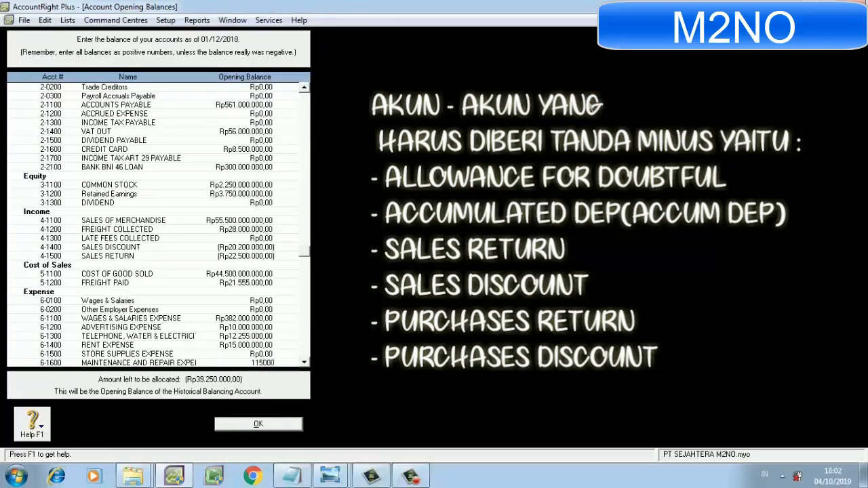
key(Tab)
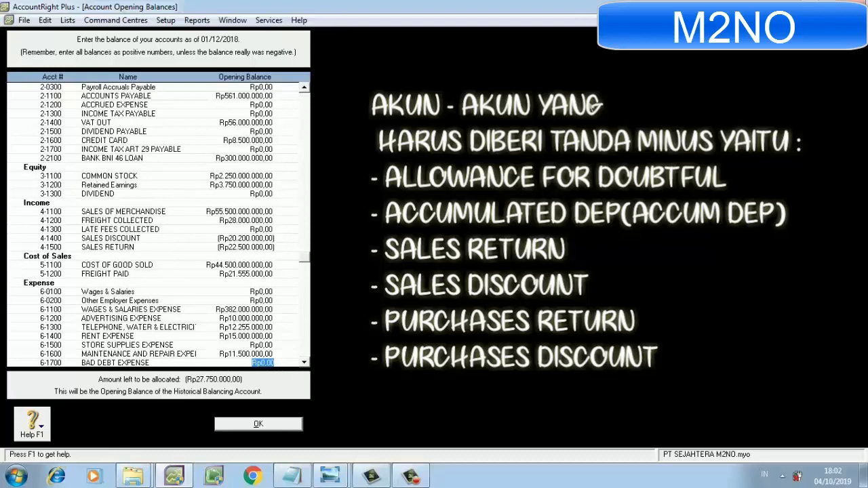
Skip the bad debt and depreciation expenses, and enter opening balances of Rp5.000.000 for INSURANCE EXPENSE and Rp35.000.000 for PROFFESIONAL FEES.
key(Tab)
key(Tab)
key(Tab)
key(Tab)
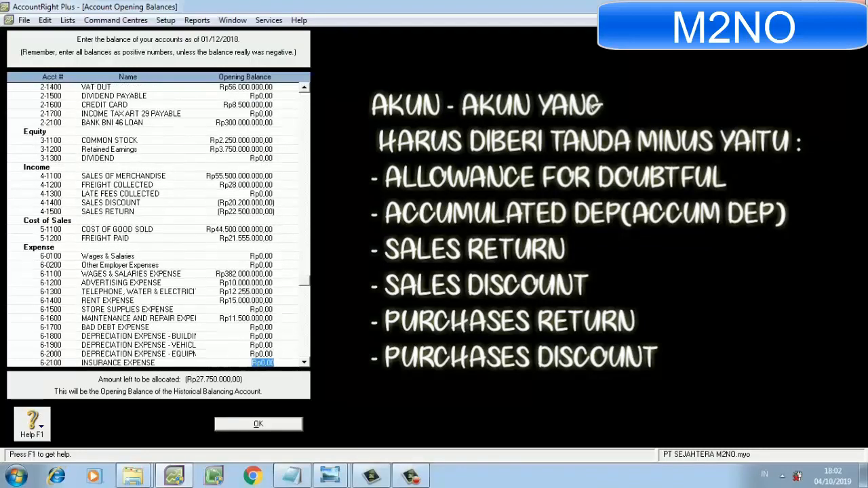
text(5.)
text(000.000)
key(Tab)
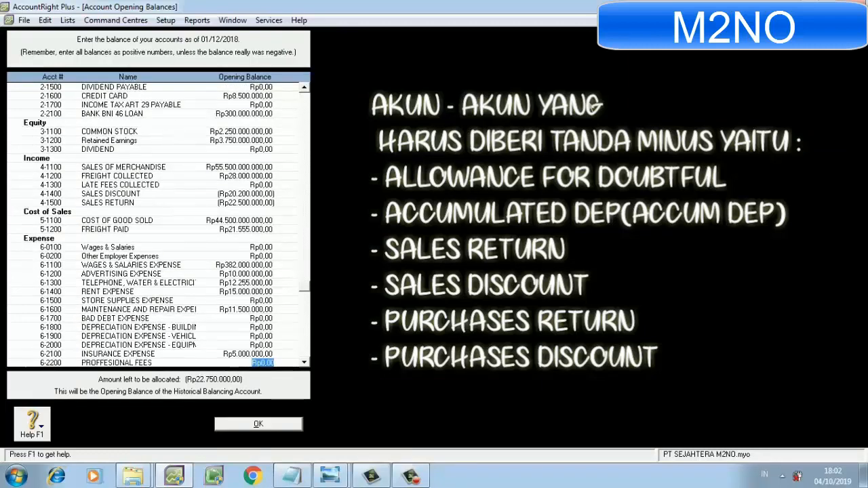
text(3)
text(5.000.000)
key(Tab)
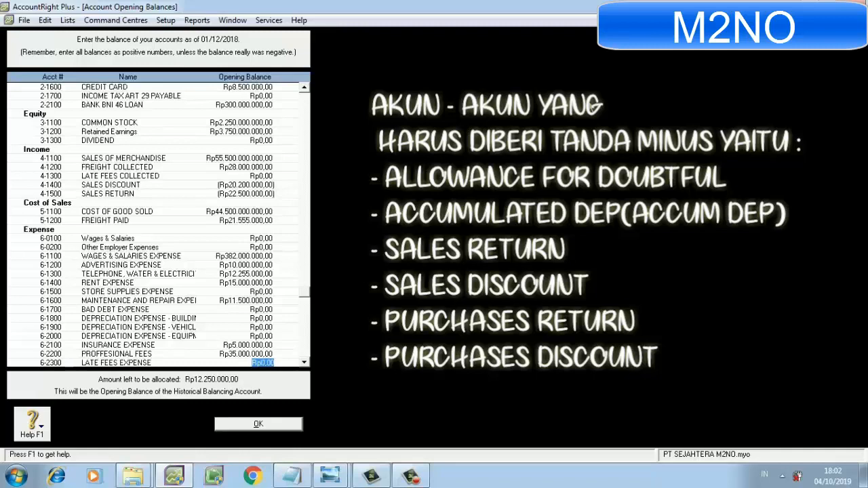
Skip LATE FEES EXPENSE and OTHER EXPENSES, and enter an opening balance of Rp12.750.000 for INTEREST REVENUE.
key(Tab)
key(Tab)
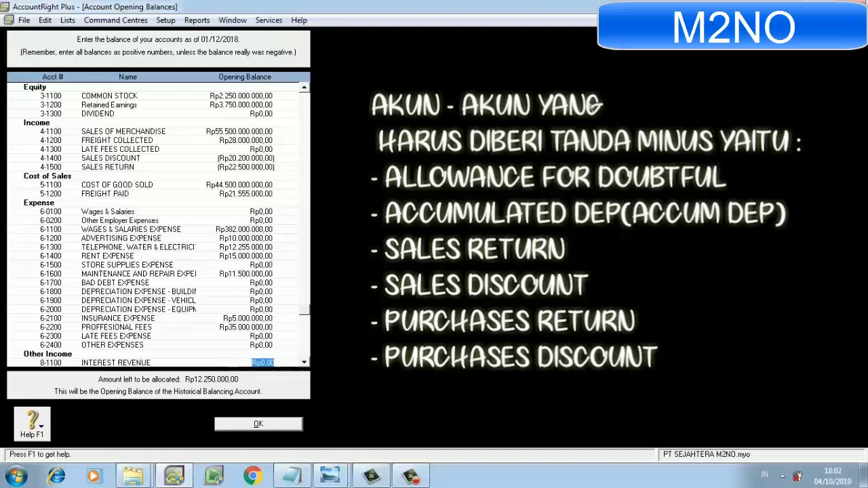
text(12.)
text(75)
text(0.000)
key(Tab)
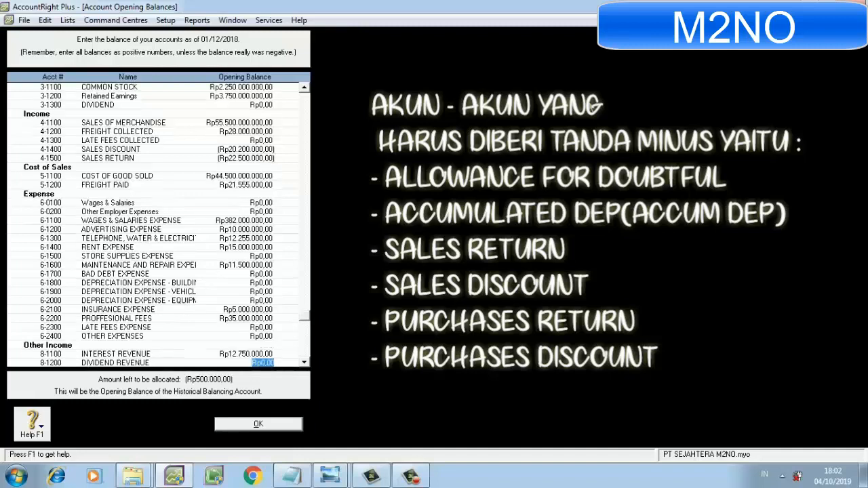
Skip DIVIDEND REVENUE and the fixed asset sales gain, and enter an opening balance of Rp500.000 for INTEREST EXPENSE.
key(Tab)
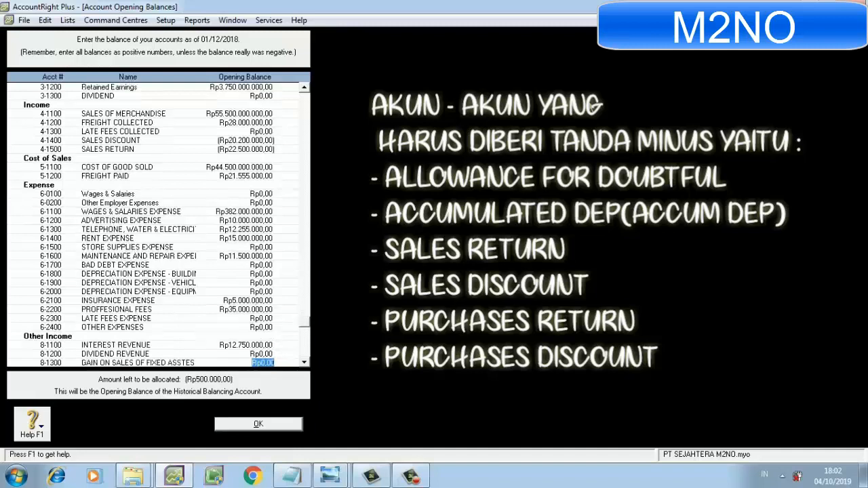
key(Tab)
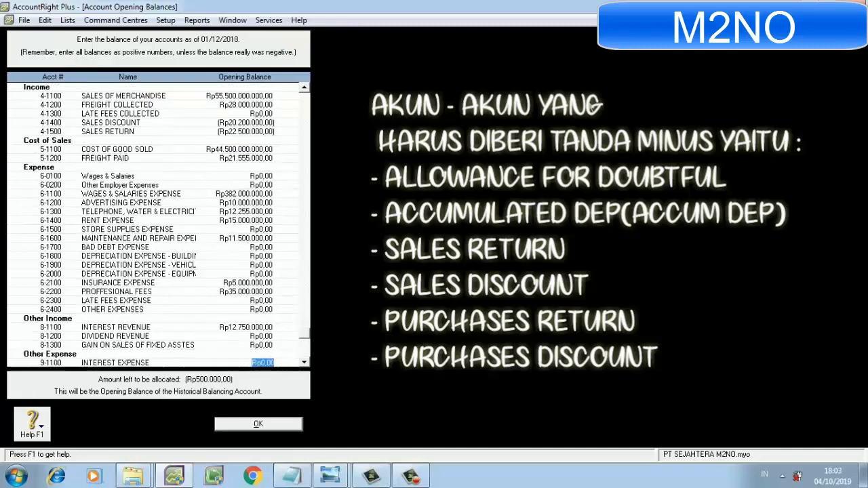
text(500000)
key(Tab)
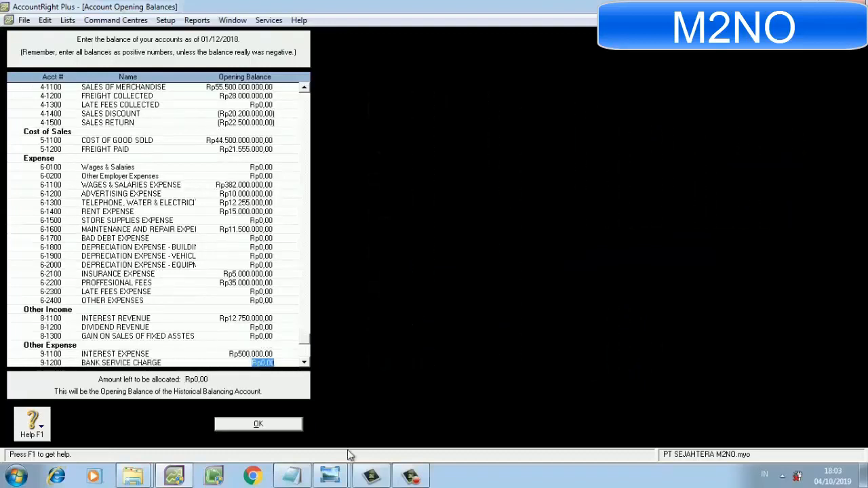
Switch to Windows Photo Viewer and examine the PT SEJAHTERA trial balance in IMG-20190425-WA0030 at full window size.
click(339, 471)
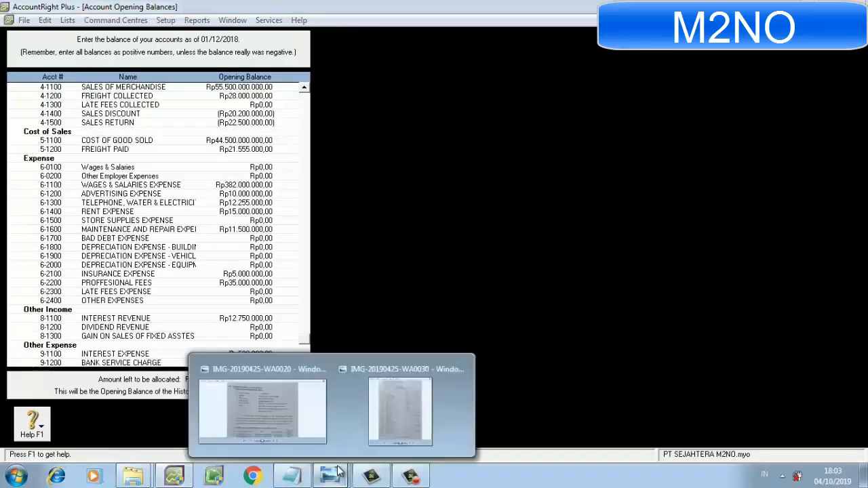
click(379, 410)
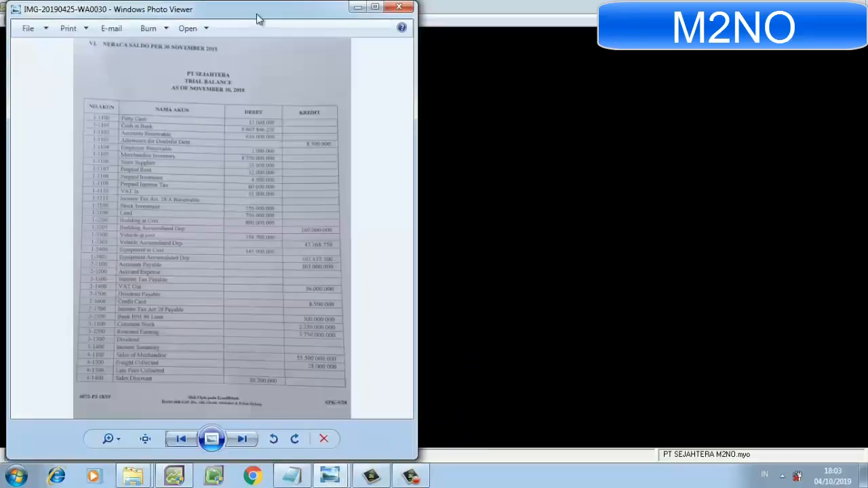
right_click(294, 10)
click(293, 12)
click(375, 7)
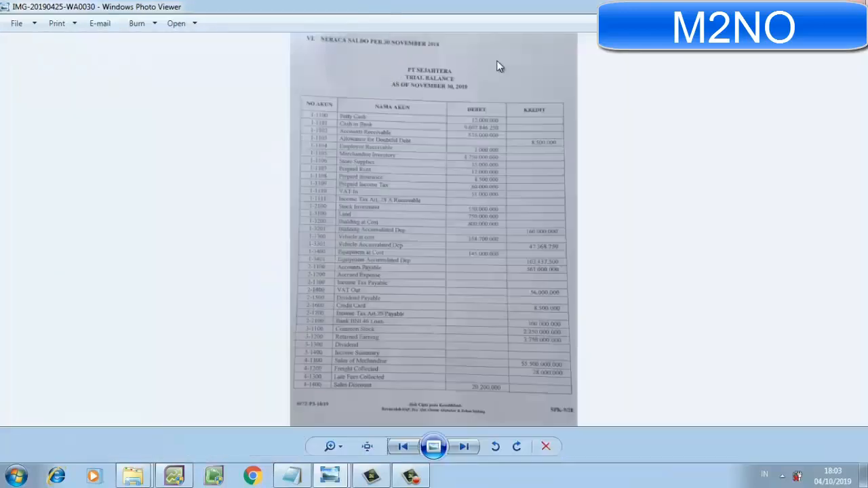
click(827, 5)
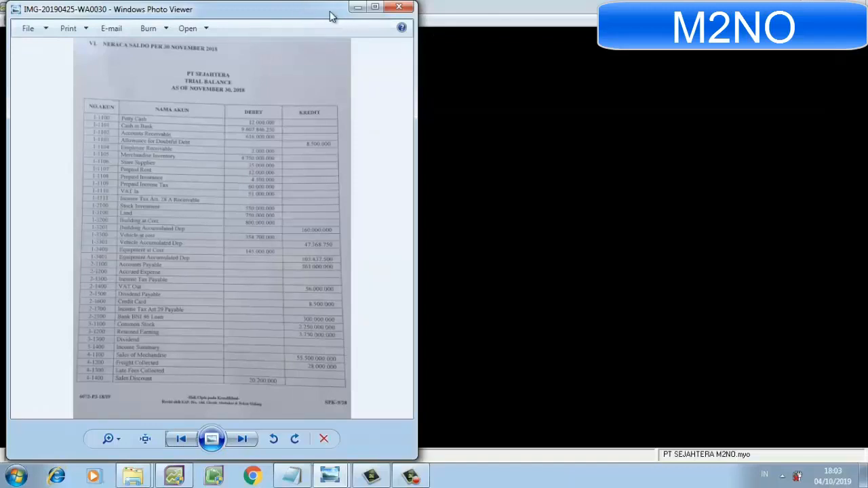
click(664, 54)
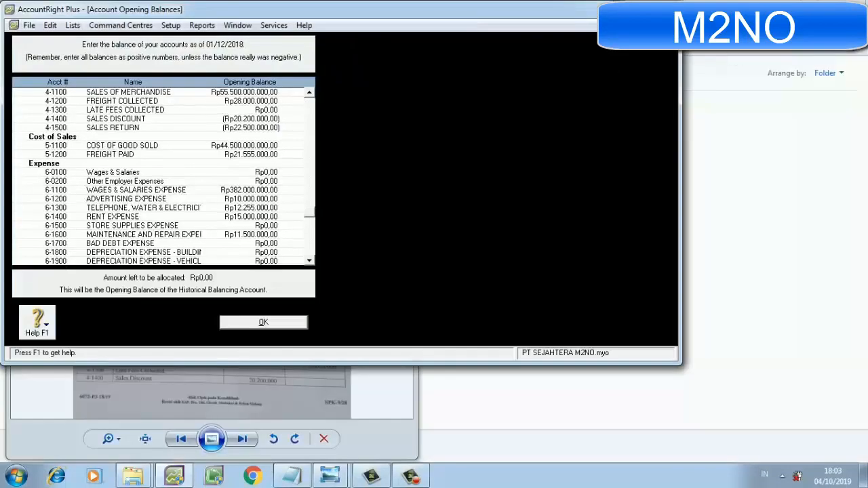
click(380, 408)
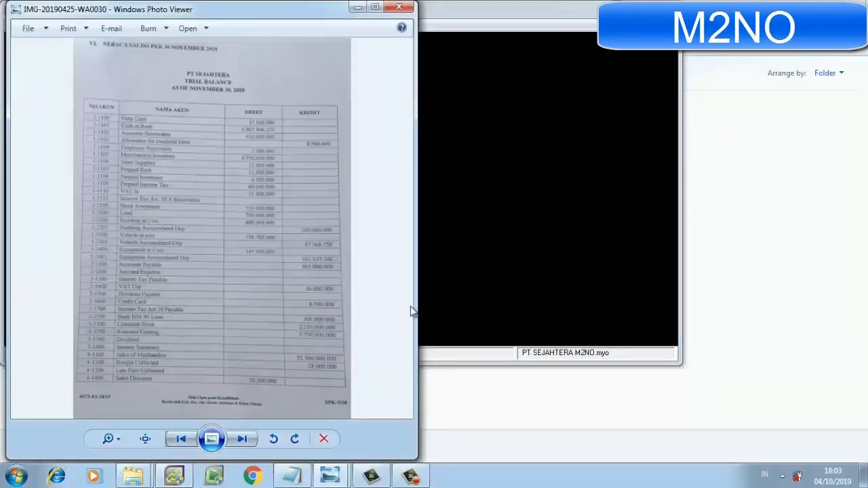
click(375, 8)
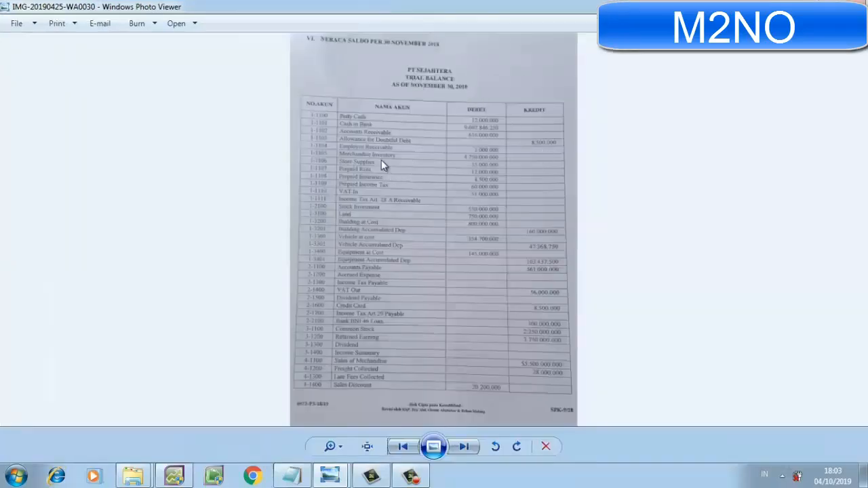
Return to AccountRight Plus, maximize its window and accept the account opening balances.
click(173, 476)
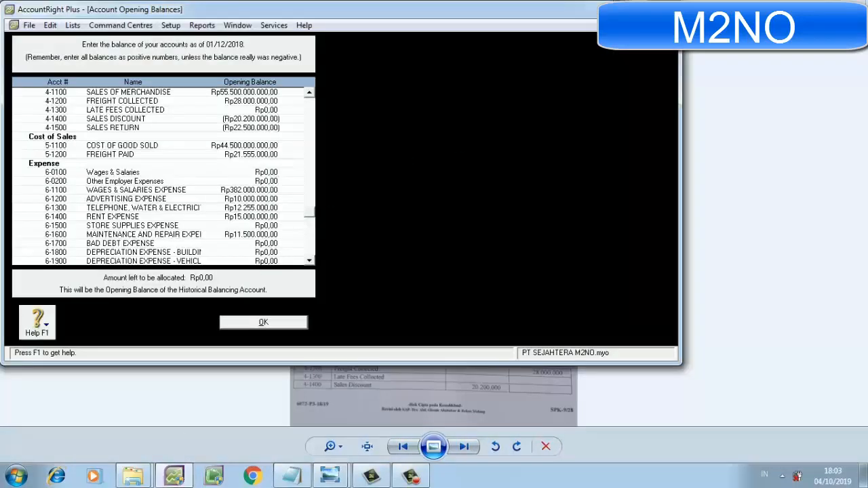
click(639, 8)
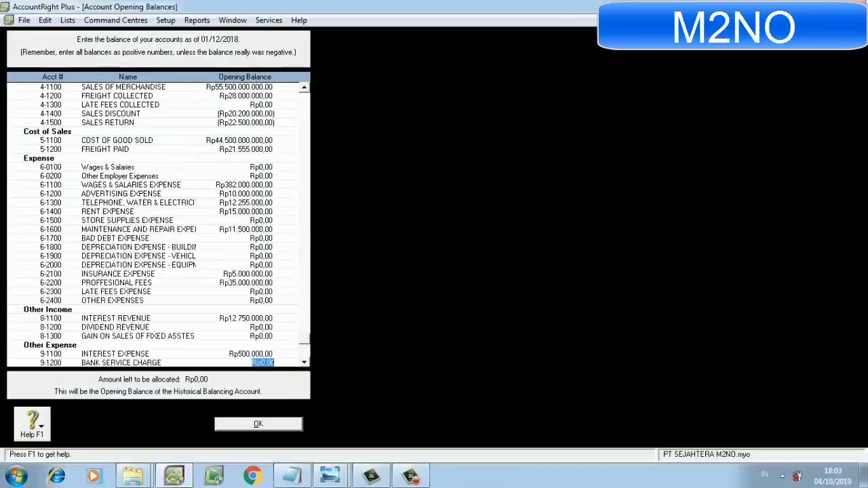
click(257, 424)
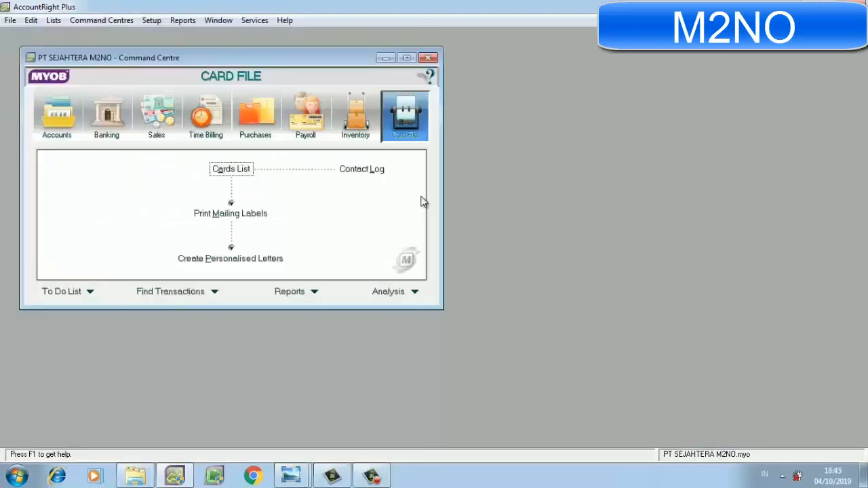
Switch to Windows Photo Viewer and view the customer and supplier list in IMG-20190425-WA0028 at full window size.
mouse_move(292, 475)
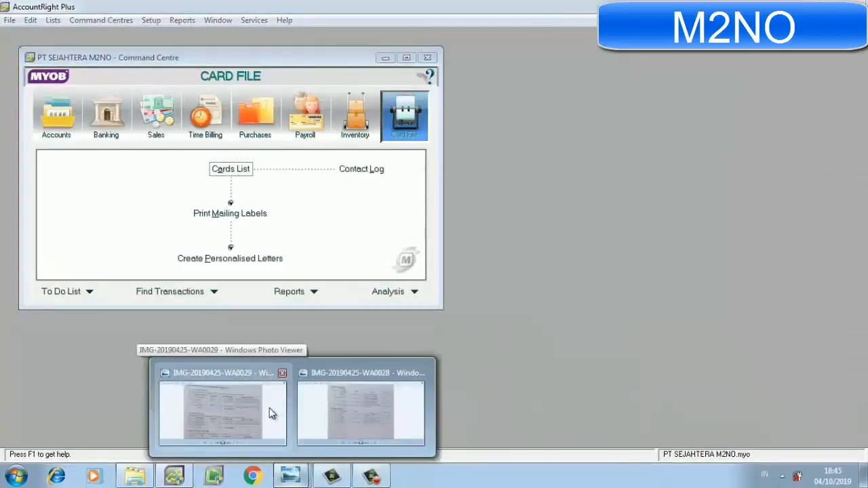
click(385, 407)
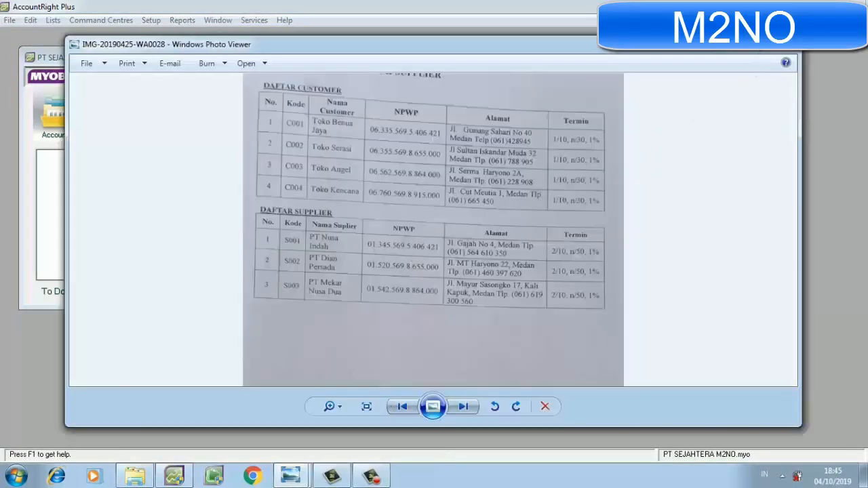
click(763, 46)
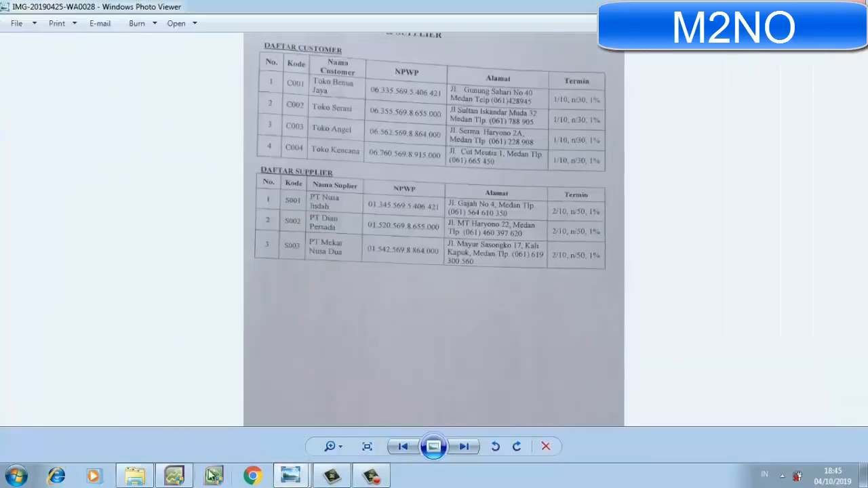
Return to AccountRight Plus, restore its window from full size and narrow it to about half the screen width.
click(187, 476)
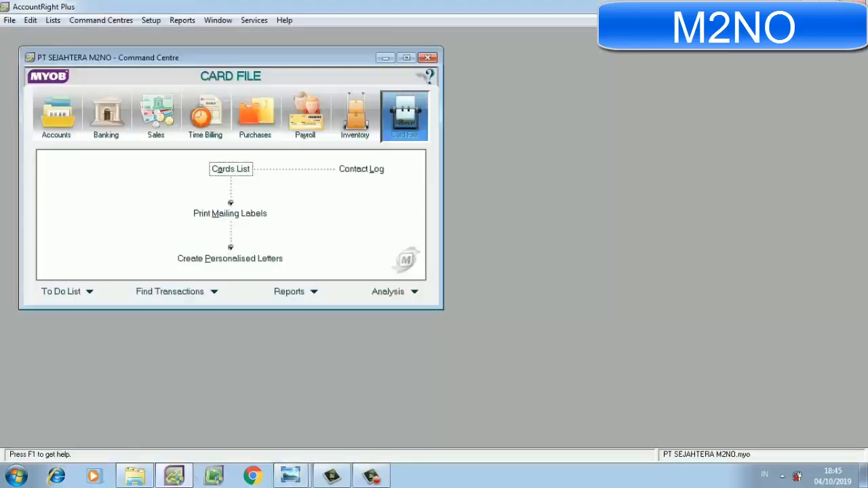
click(825, 5)
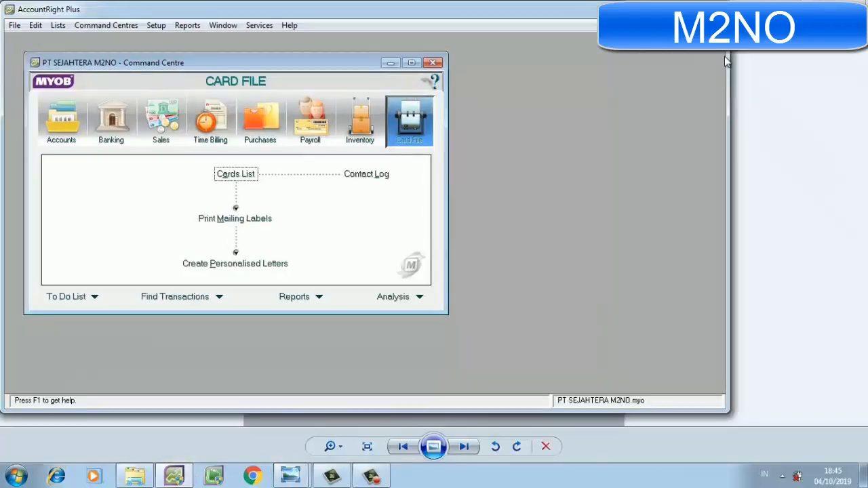
drag(727, 78, 429, 80)
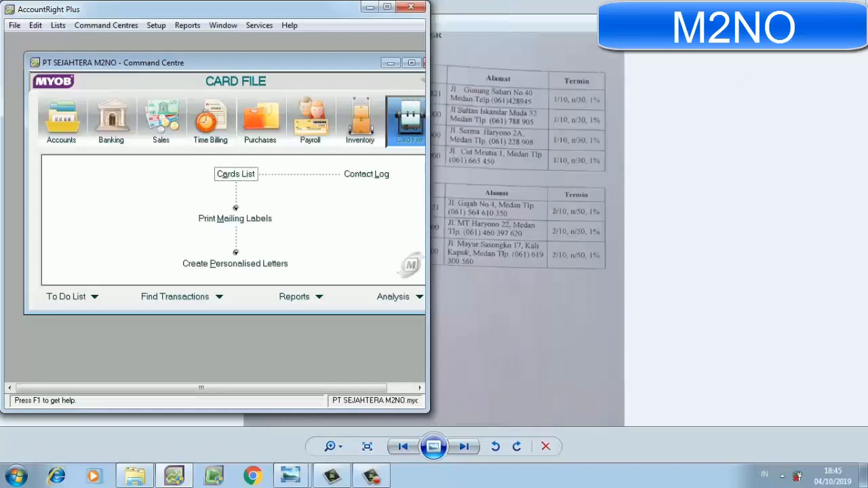
Restore the Photo Viewer window from full size and adjust both windows' widths so they sit side by side.
click(826, 4)
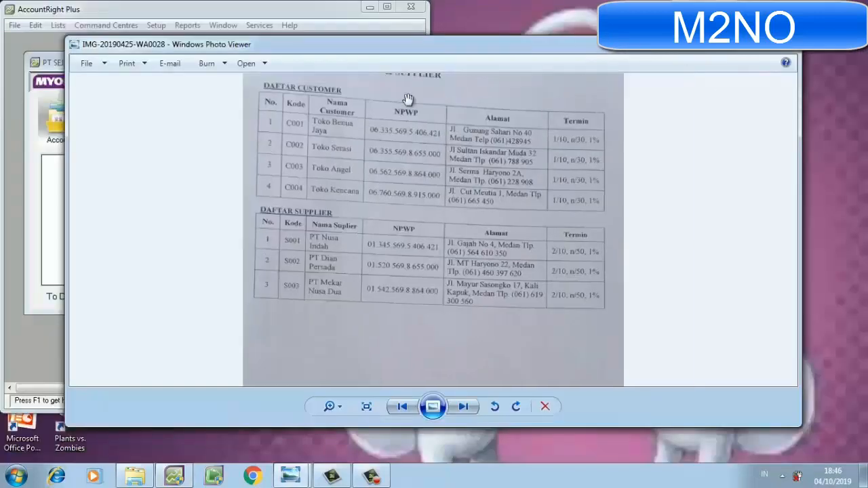
drag(66, 184, 536, 140)
mouse_move(778, 86)
mouse_down()
mouse_move(776, 54)
mouse_move(773, 71)
mouse_up()
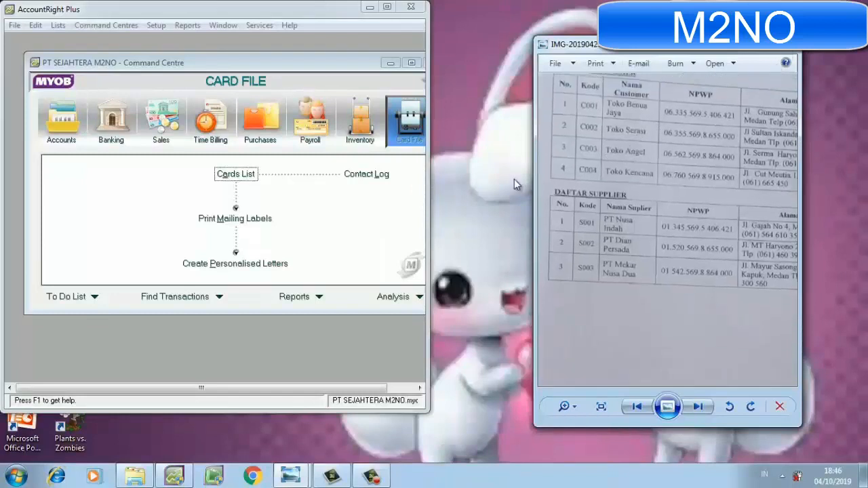
drag(428, 189, 501, 194)
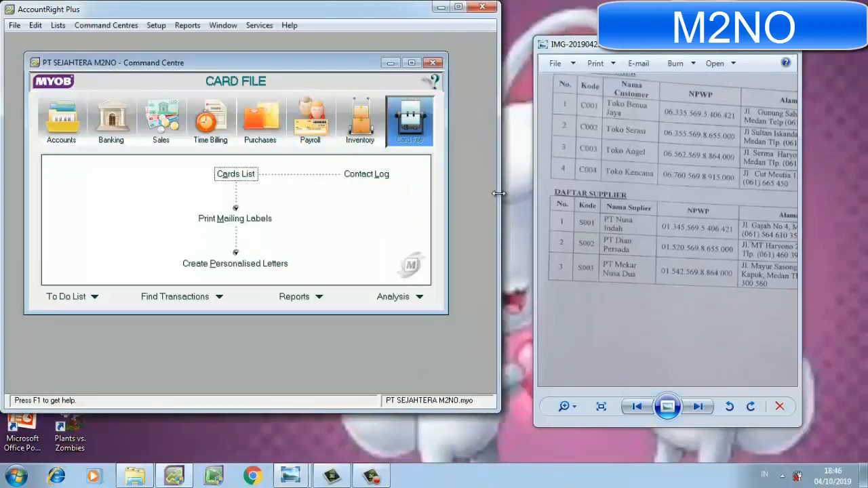
drag(535, 201, 511, 196)
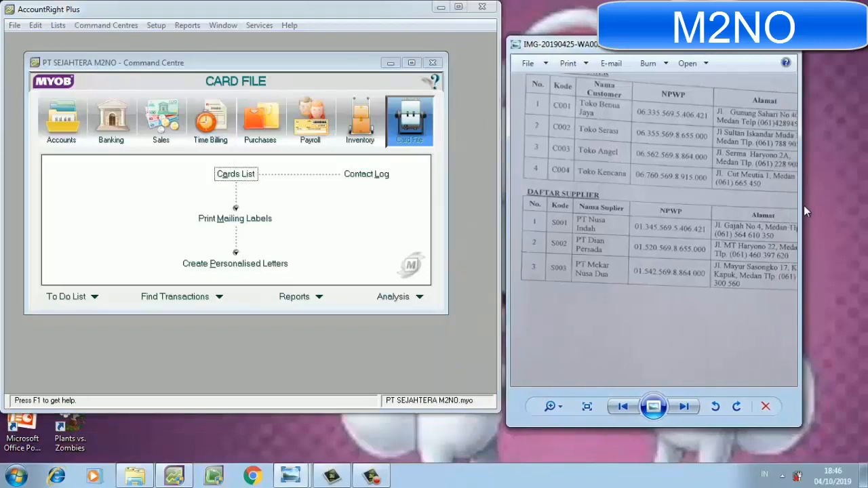
Widen the customer and supplier image window to include the Termin column, move it up, and extend both windows down to the taskbar.
drag(802, 203, 864, 207)
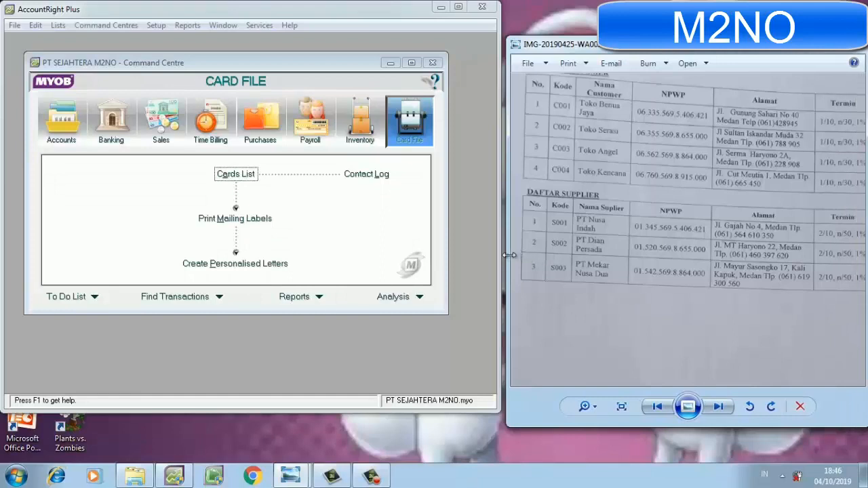
drag(506, 257, 487, 257)
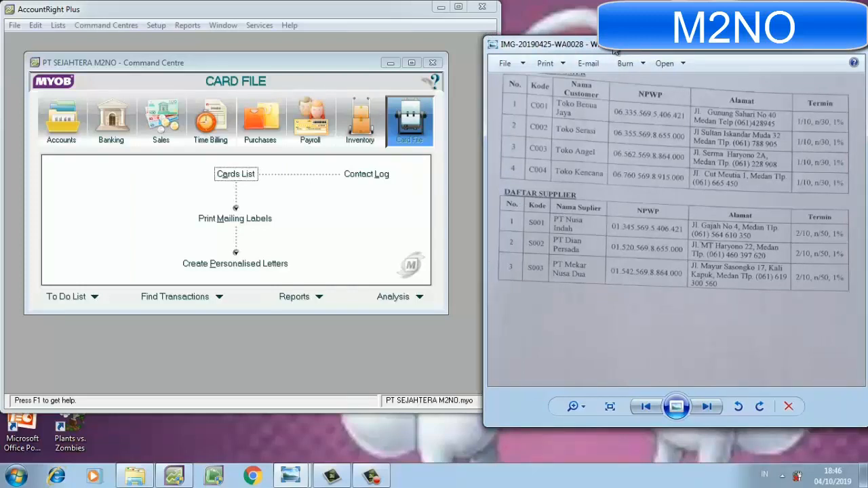
drag(614, 52, 613, 19)
drag(566, 388, 571, 462)
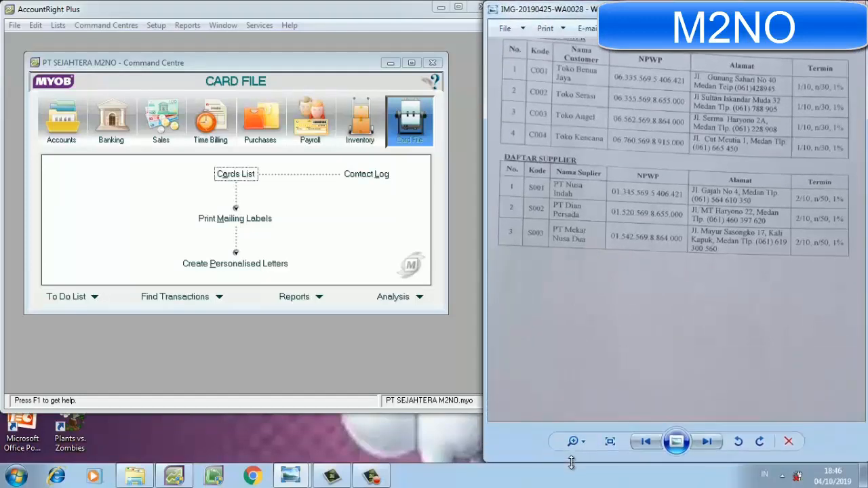
drag(340, 412, 340, 461)
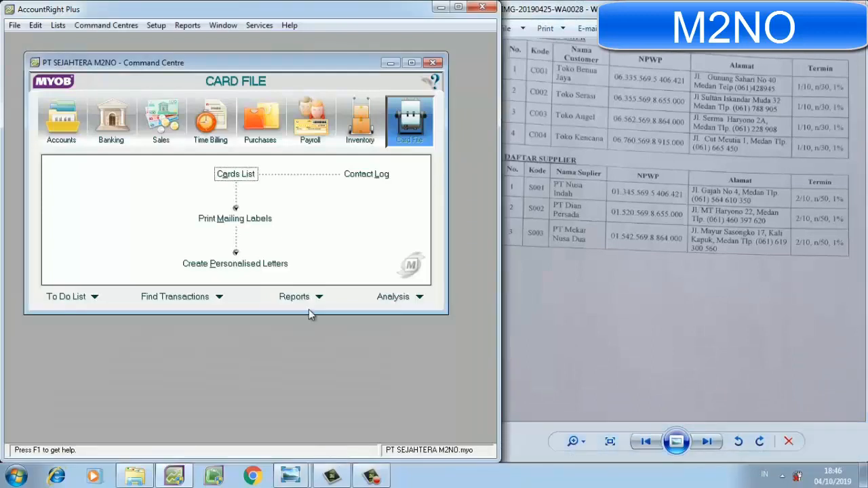
Create a new customer card in the Cards List named TOKO BENUA JAYA with Card ID C001.
click(249, 175)
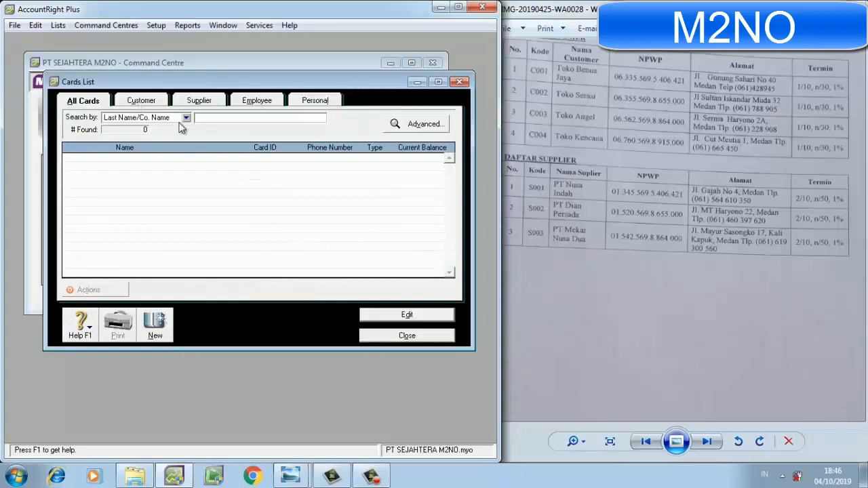
click(140, 101)
click(155, 326)
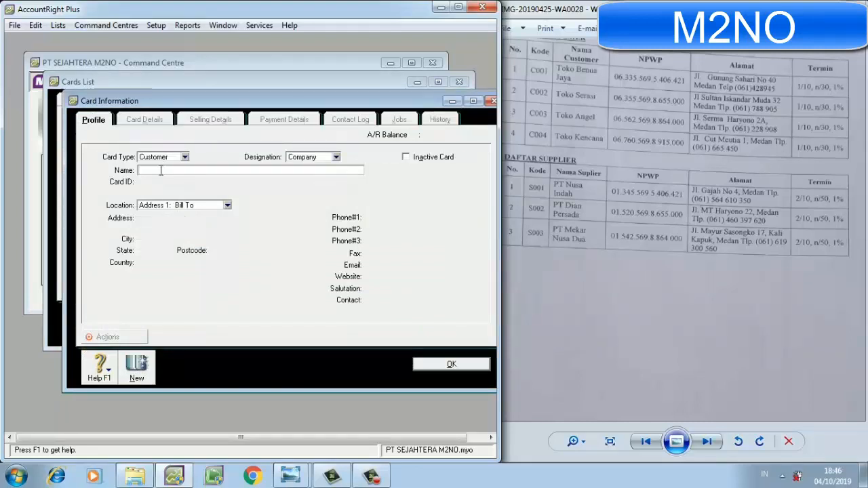
text(TOKO BENUA JAYA)
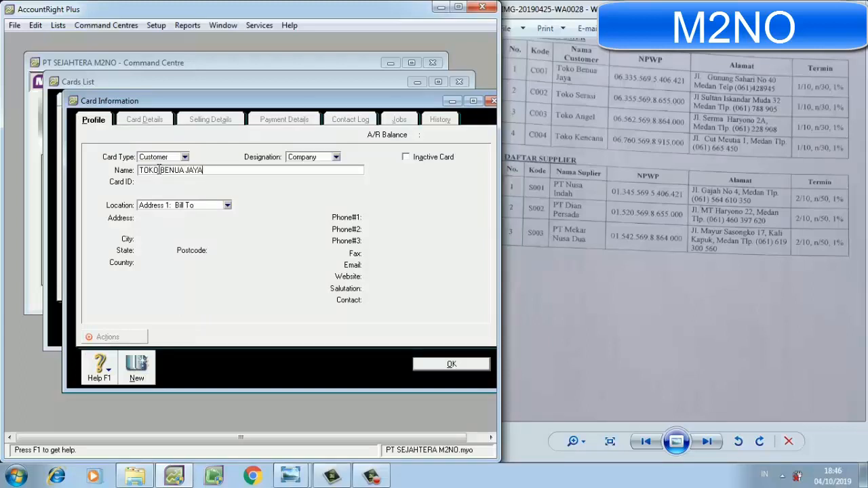
key(Tab)
text(C001)
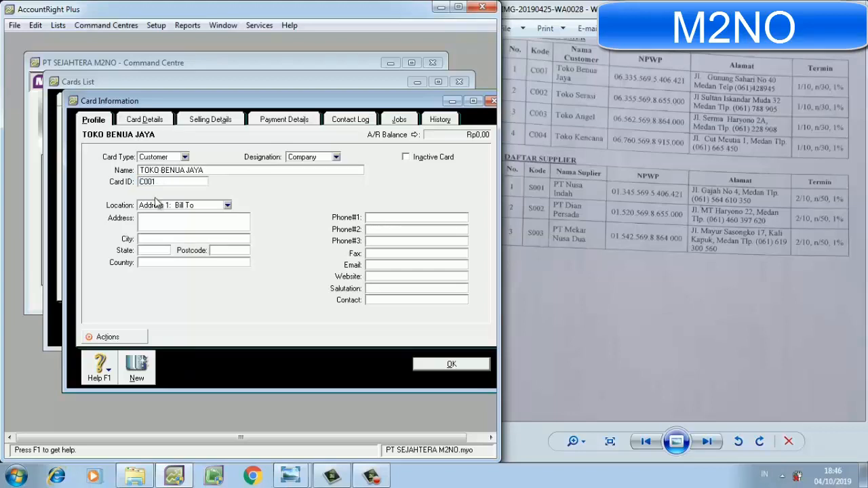
Enter TOKO BENUA JAYA's street address from the customer list and set the city to MEDAN.
click(156, 218)
click(145, 239)
text(MEDAN)
Set TOKO BENUA JAYA's state to SUMATERA BARAT and its country to INDONESIA.
click(146, 251)
text(SU)
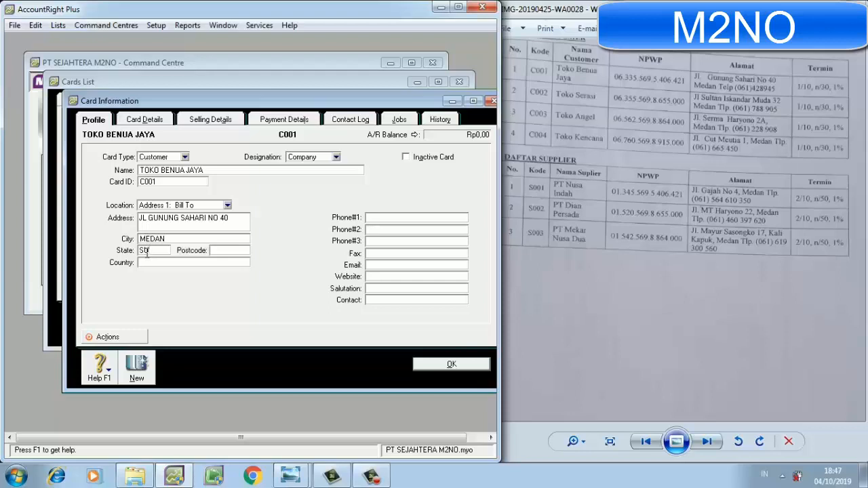
text(MATERA BAR)
text(AT)
click(152, 262)
text(INDONESIA)
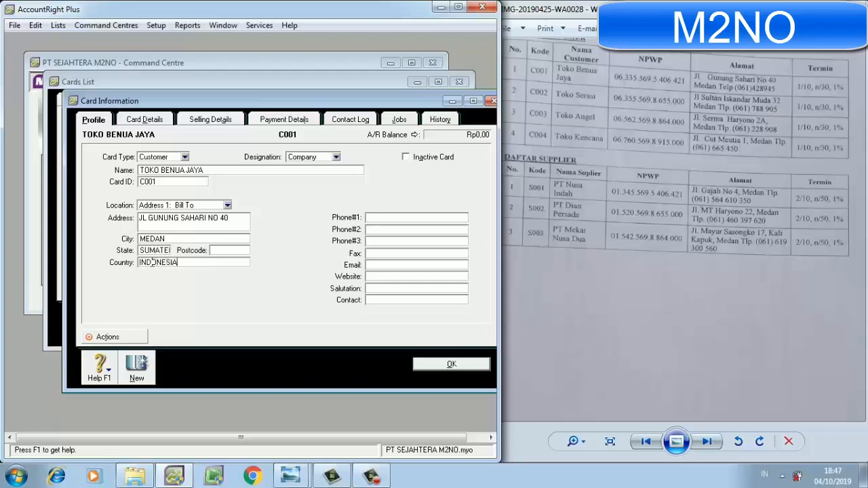
Enter TOKO BENUA JAYA's telephone number from the customer list as Phone#1.
click(388, 217)
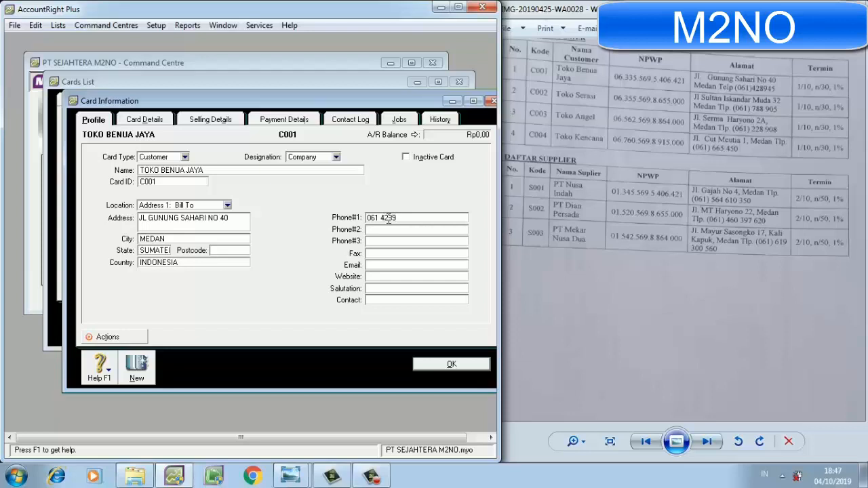
Start another customer card named TOKO SERASI with Card ID C002, dismissing the Windows color scheme prompt.
click(137, 366)
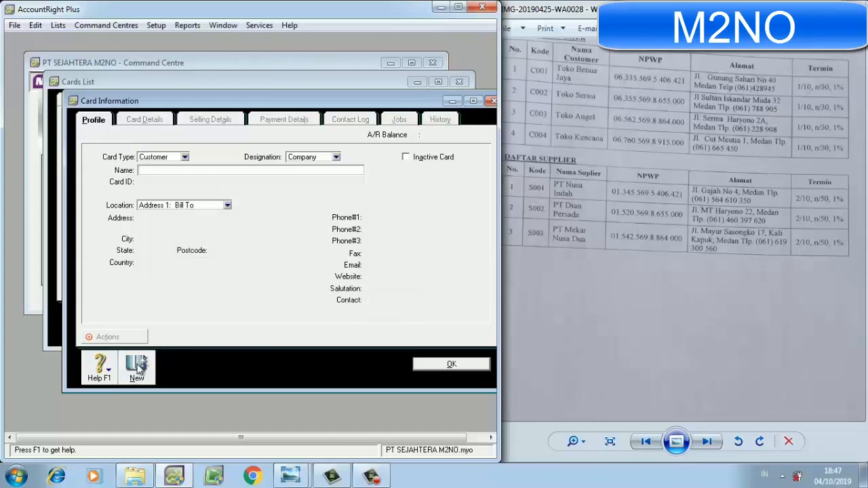
text(TOKO SERA)
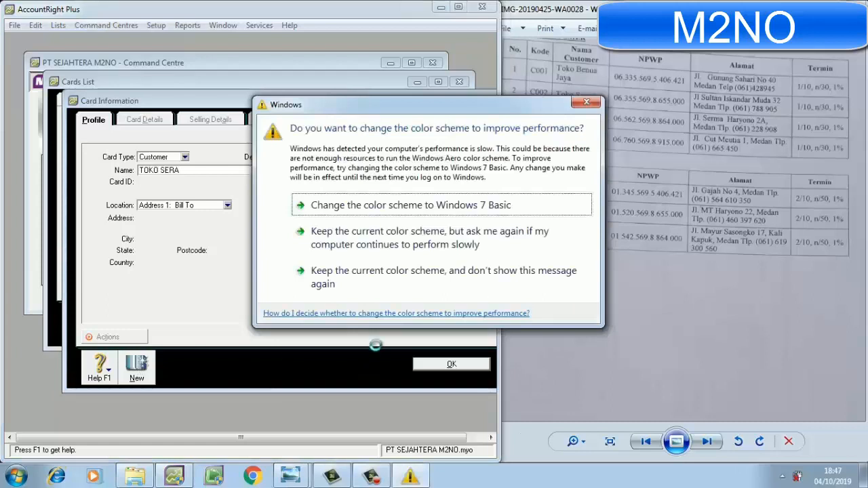
click(581, 103)
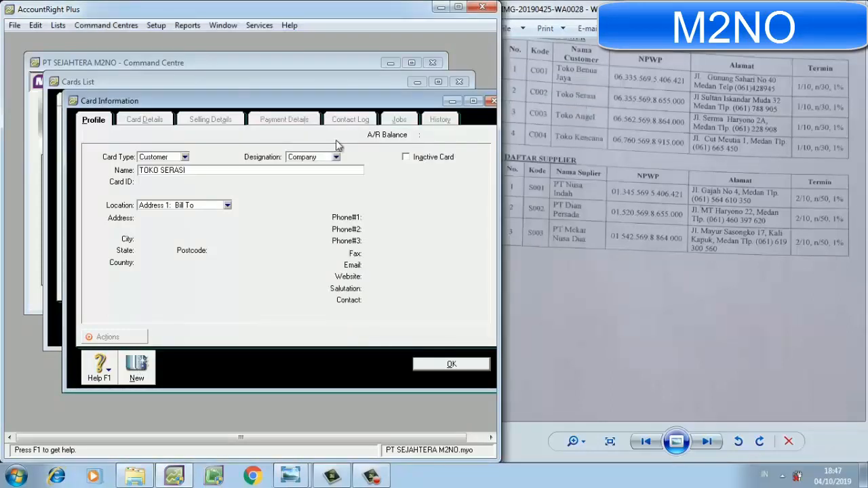
key(Tab)
text(C002)
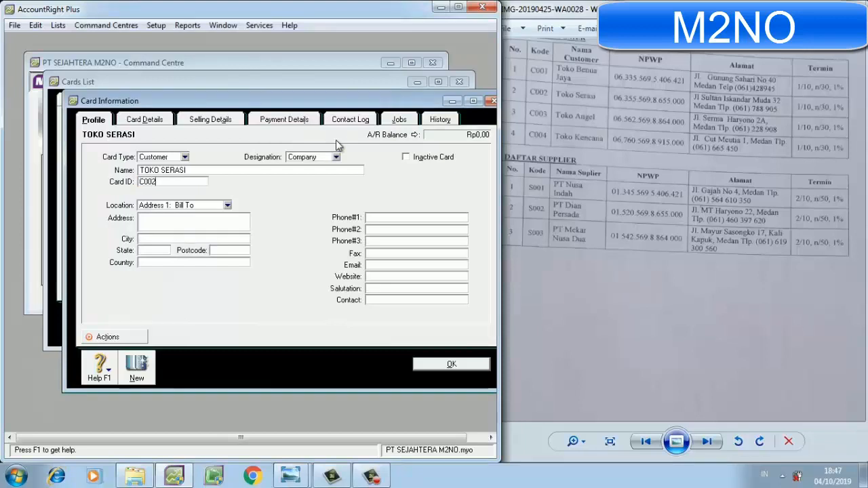
Enter TOKO SERASI's street address from the customer list and set the city to MEDAN.
click(228, 226)
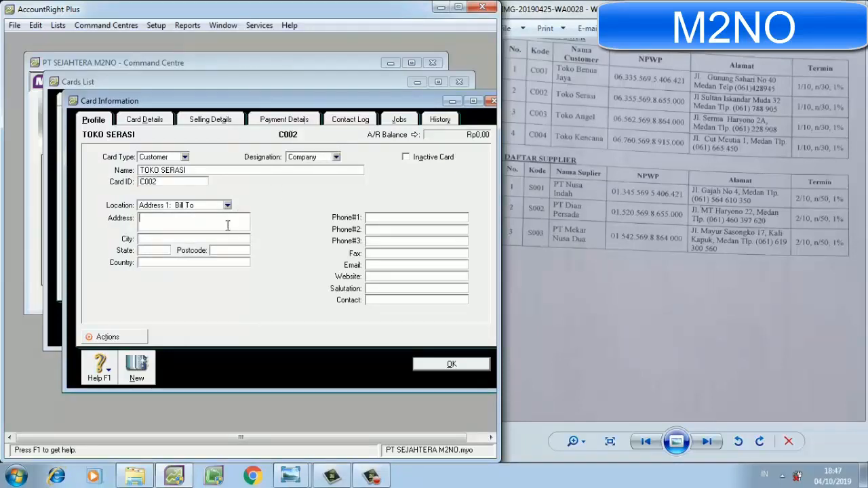
click(209, 238)
text(MEDAN)
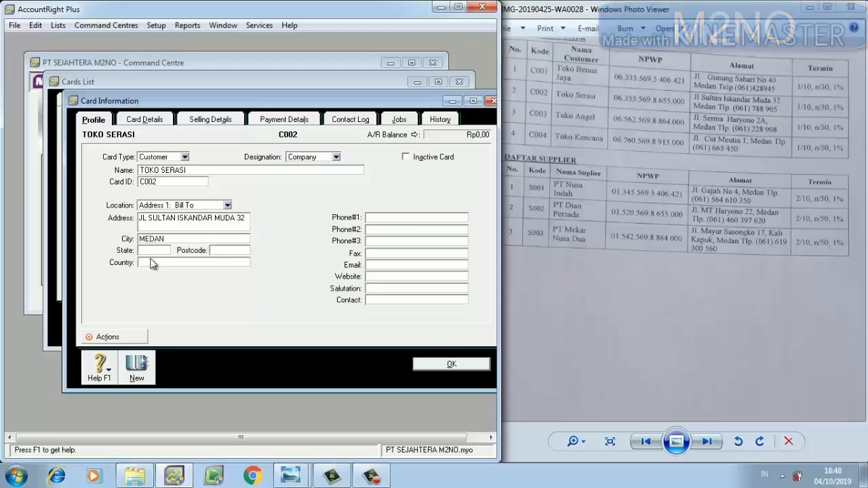
Complete TOKO SERASI's card with state SUMATERA BARAT, country INDONESIA and the listed telephone number as Phone#1.
click(149, 250)
text(SUMA)
text(TERA BARA)
text(T)
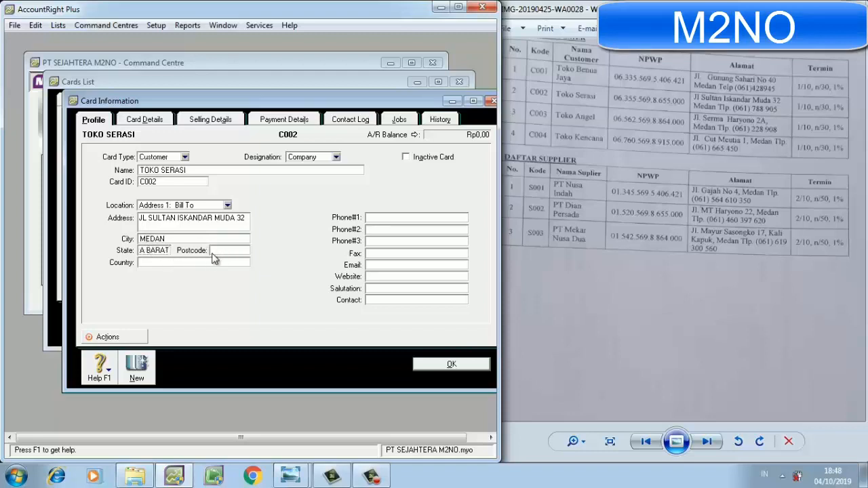
click(199, 264)
text(INDONESIA)
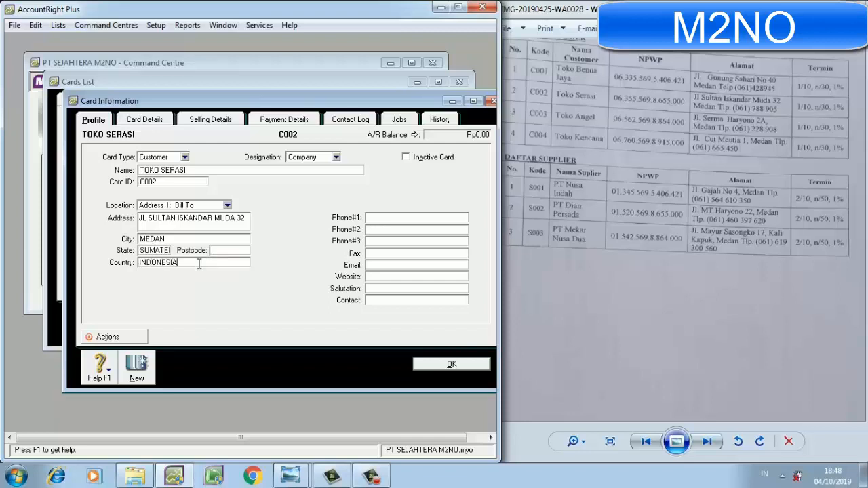
click(393, 215)
Start another customer card named TOKO ANGEL with Card ID C003.
click(144, 364)
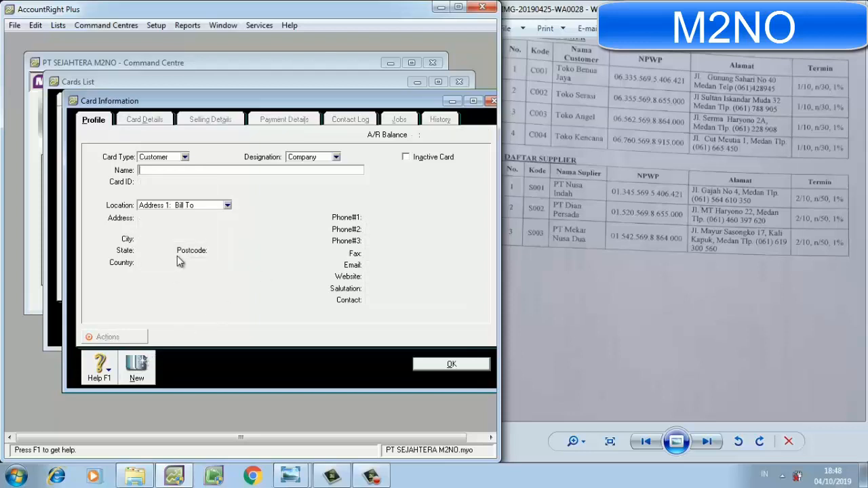
text(TOKO ANGEL)
key(Tab)
text(C00)
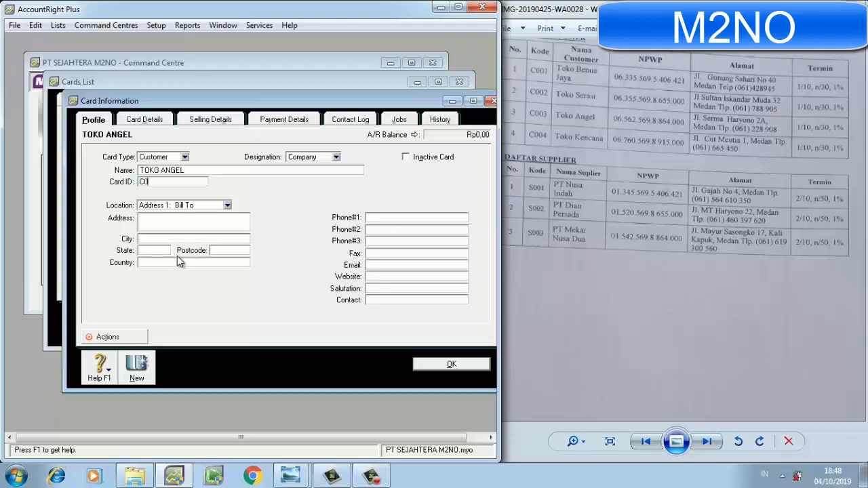
Enter TOKO ANGEL's street address from the customer list and set the city to MEDAN.
click(173, 224)
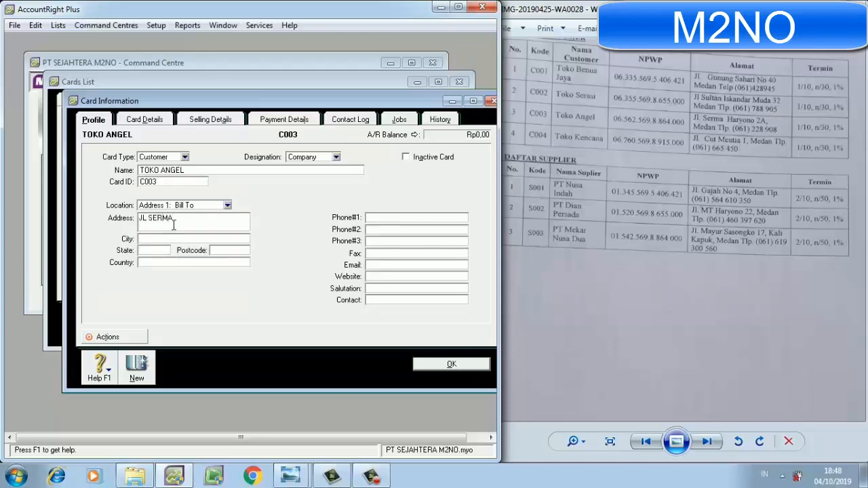
click(160, 238)
text(MEDAN)
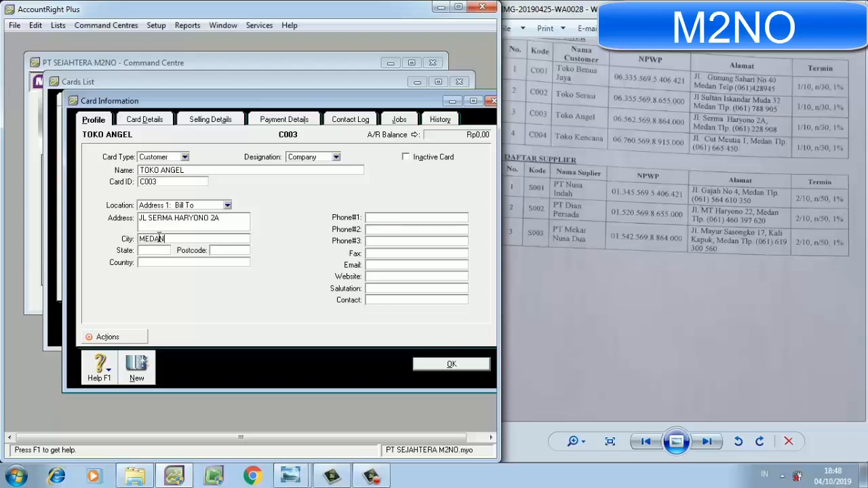
Set TOKO ANGEL's state to SUMATERA BARAT and its country to INDONESIA.
click(159, 250)
text(SUMATERA)
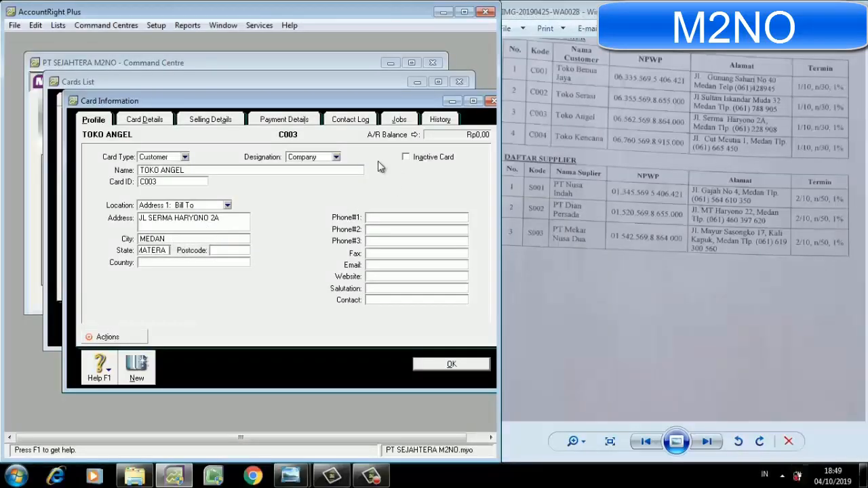
text(BARAT)
click(170, 263)
text(INDONE)
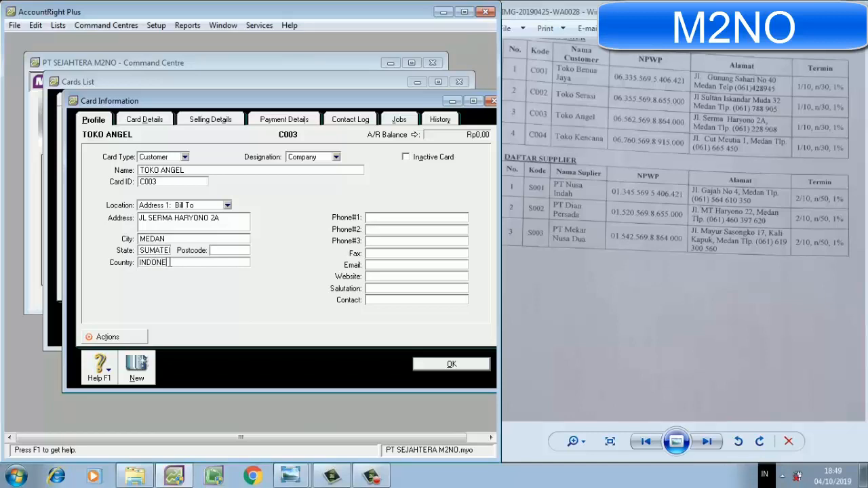
text(SIA)
Enter TOKO ANGEL's listed telephone number as Phone#1 and save the card.
click(389, 218)
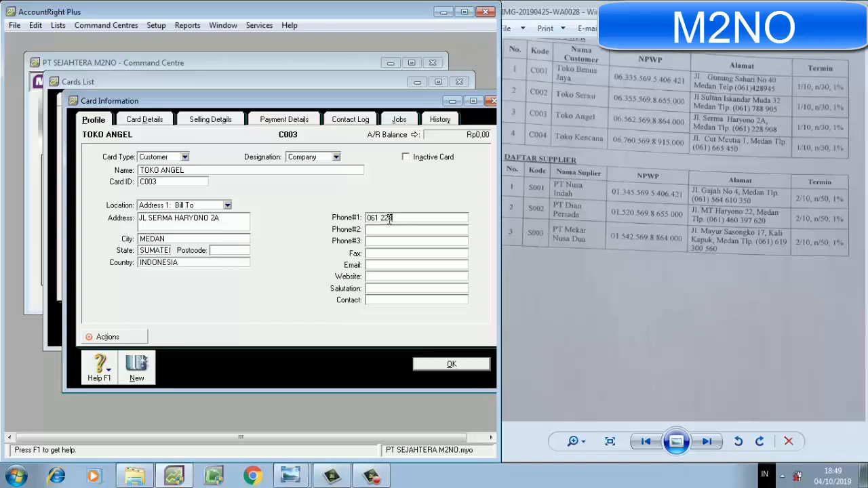
click(434, 364)
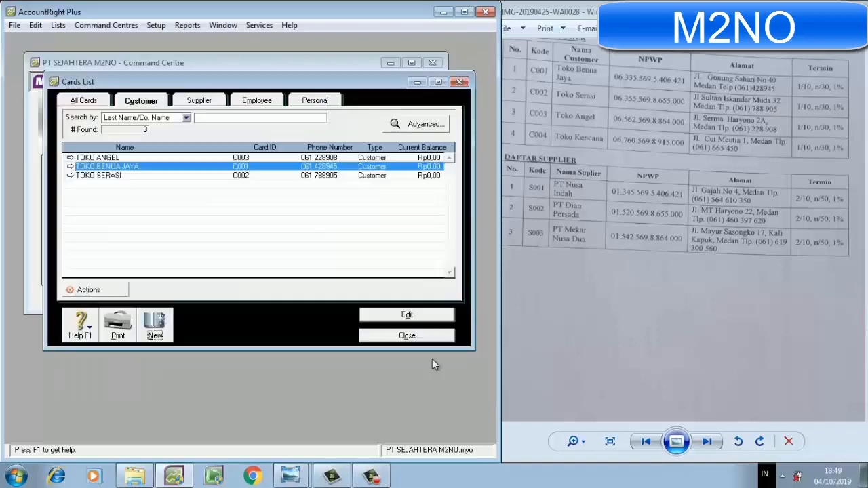
Start another customer card named TOKO KENCANA with Card ID C004.
click(172, 314)
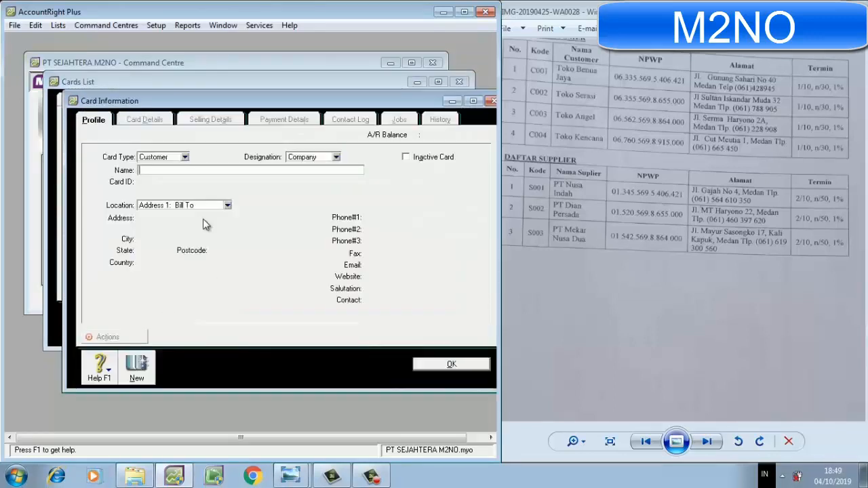
text(TOKO KENCANA)
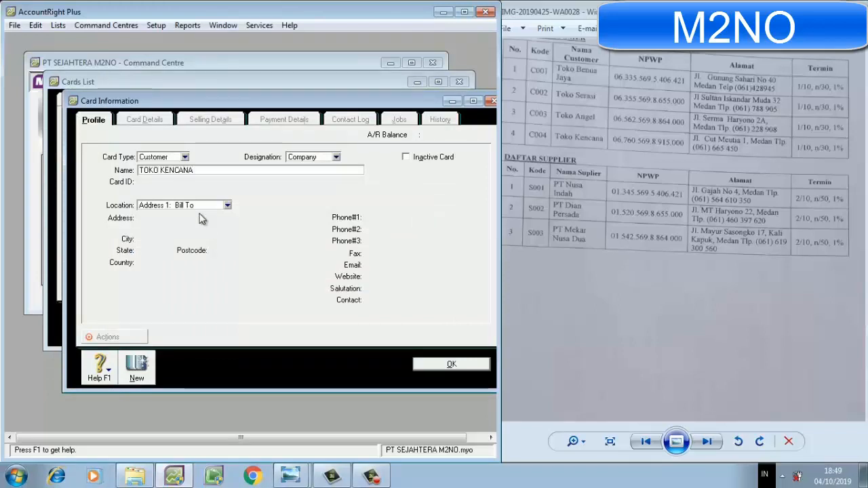
key(Tab)
text(C004)
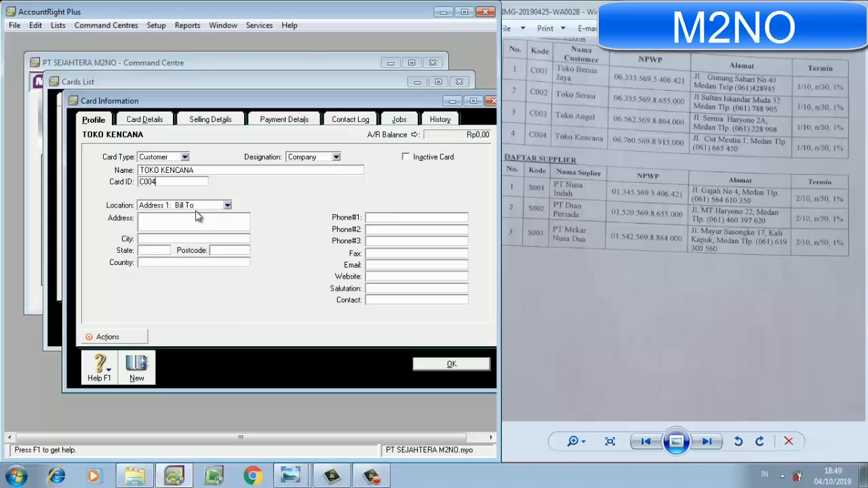
Enter TOKO KENCANA's street address from the customer list and set the city to MEDAN.
click(190, 221)
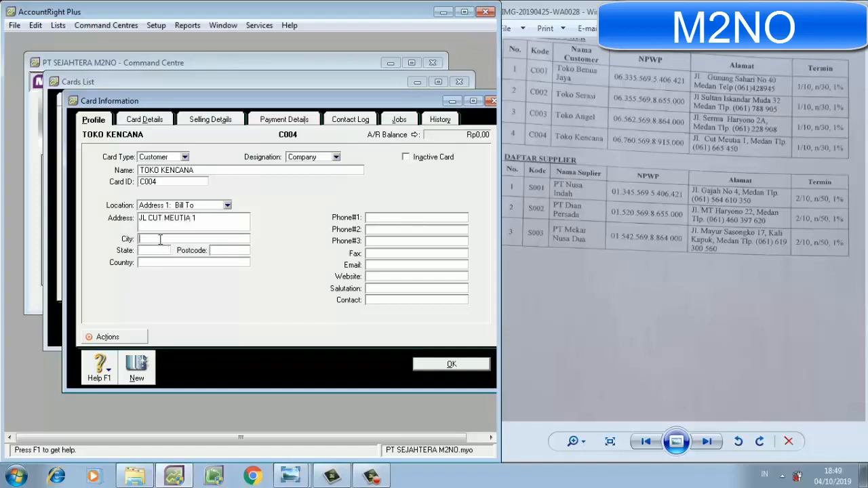
text(MEDAN)
Set TOKO KENCANA's state to SUMATERA BARAT and its country to INDONESIA.
click(157, 250)
text(SUMATERA BA)
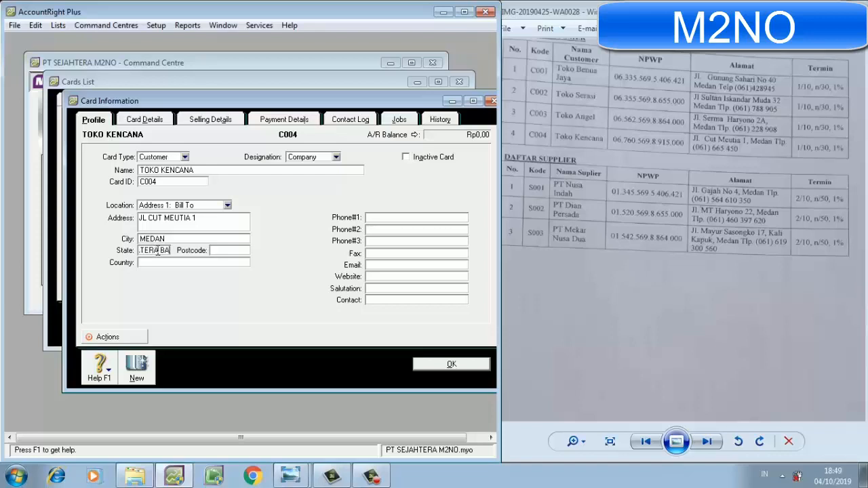
text(RAT)
click(159, 262)
text(INDON)
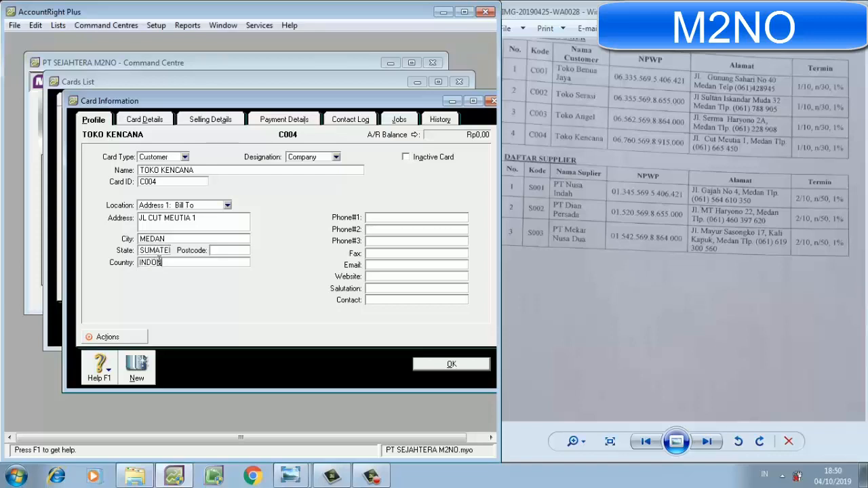
text(ESIA)
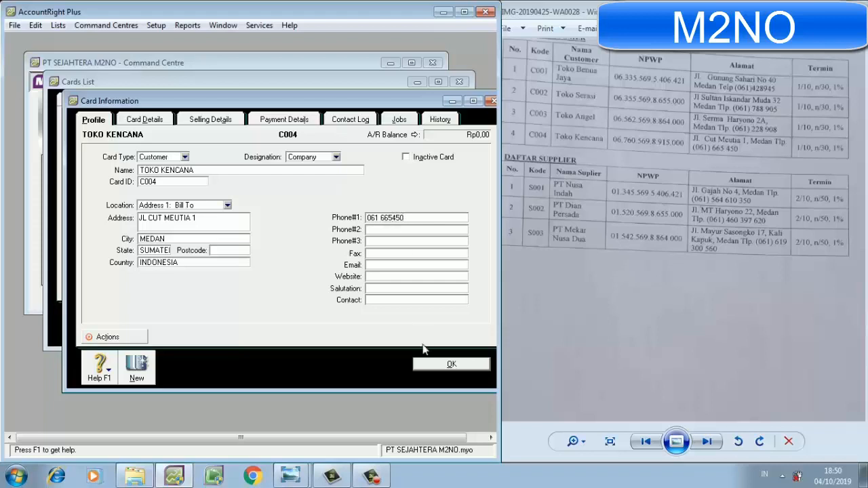
Enter TOKO KENCANA's listed telephone number as Phone#1 and save the card.
click(427, 363)
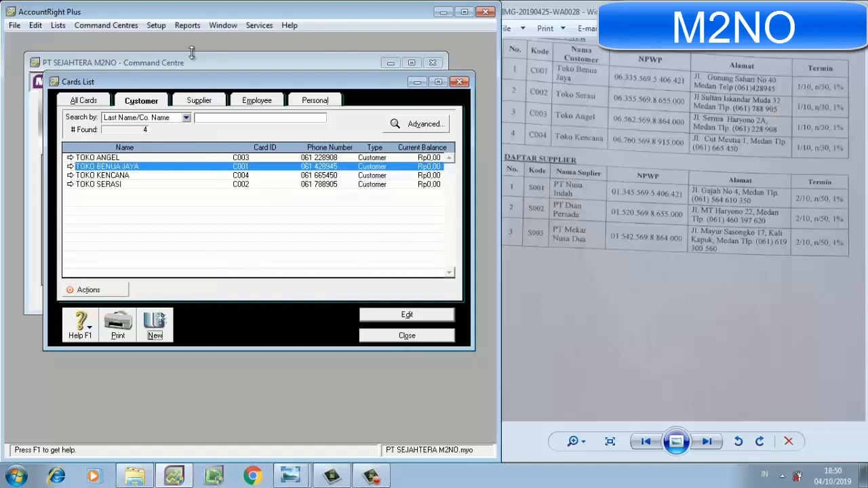
Switch to the supplier cards and start a supplier card named PT NUSA INDAH with Card ID S001.
click(199, 101)
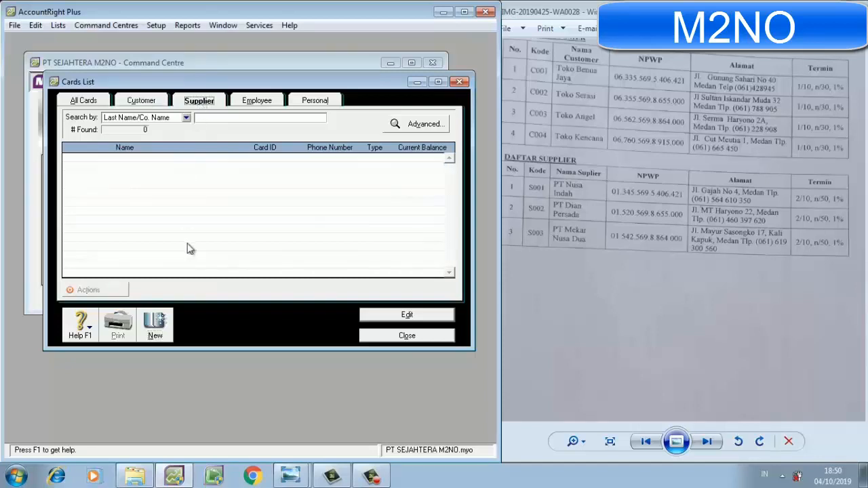
click(160, 331)
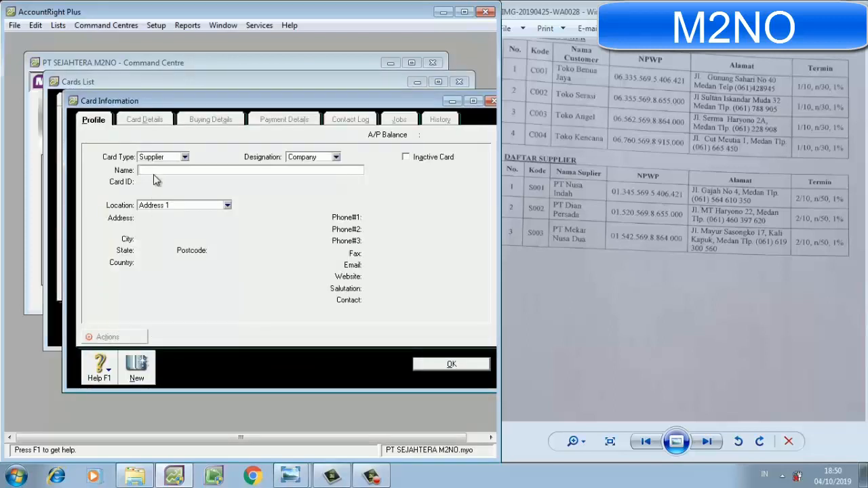
text(PT NUSA INDAH)
key(Tab)
text(S)
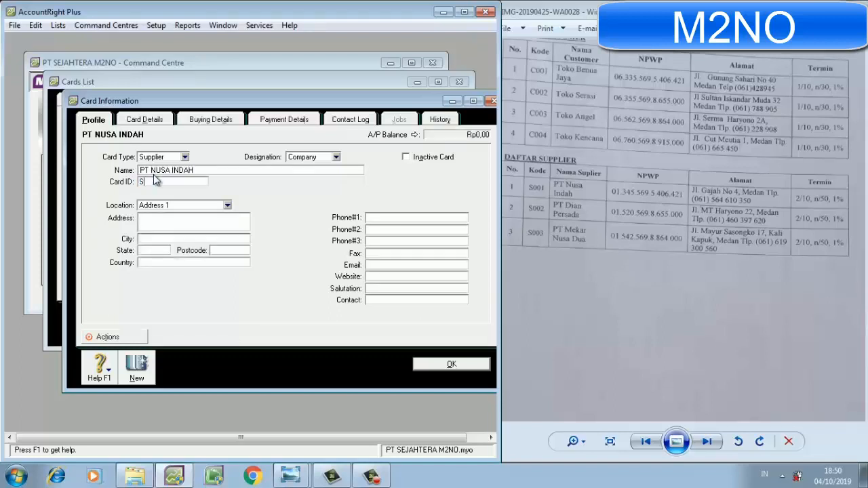
text(001)
Enter PT NUSA INDAH's street address from the supplier list and set the city to MEDAN.
click(157, 216)
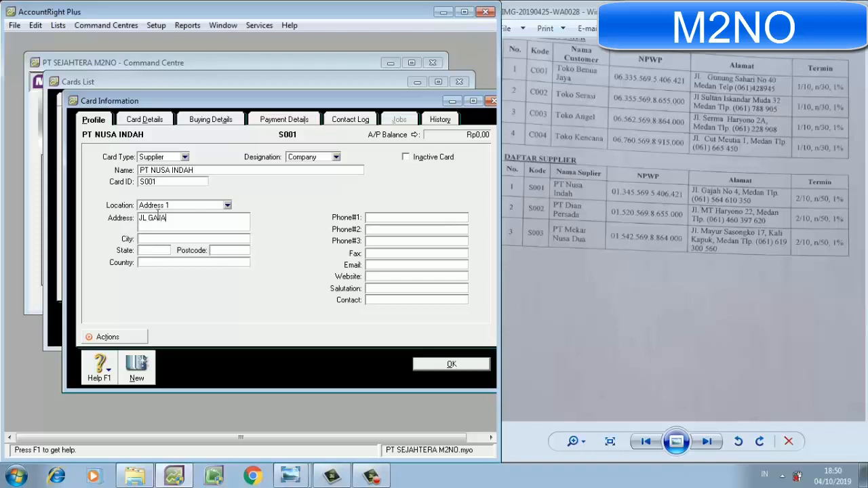
click(156, 240)
text(MEDAN)
Set PT NUSA INDAH's state to SUMATERA BARAT and its country to INDONESIA.
click(157, 250)
text(SUM)
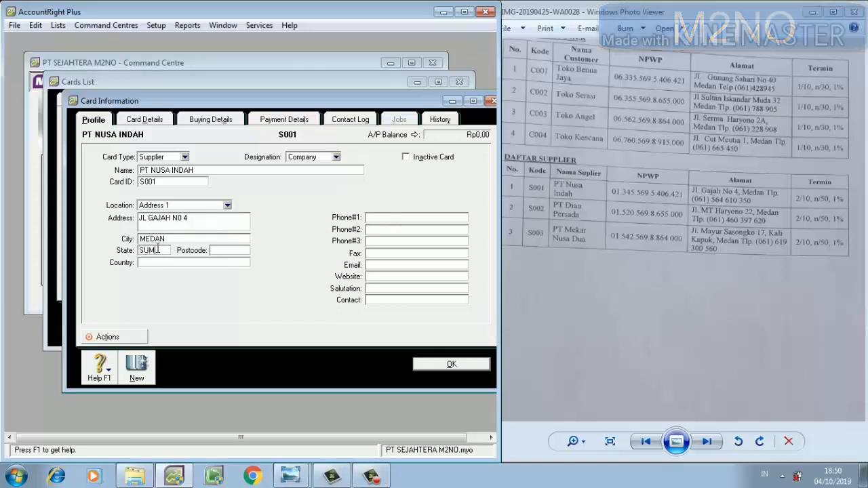
text(ATRA BARAT)
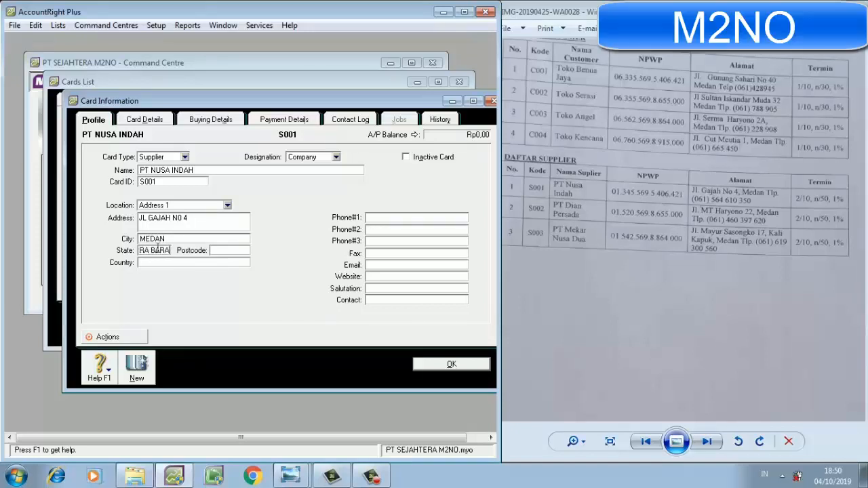
click(161, 264)
text(INDONESIA)
Enter PT NUSA INDAH's telephone number from the supplier list as Phone#1.
click(374, 217)
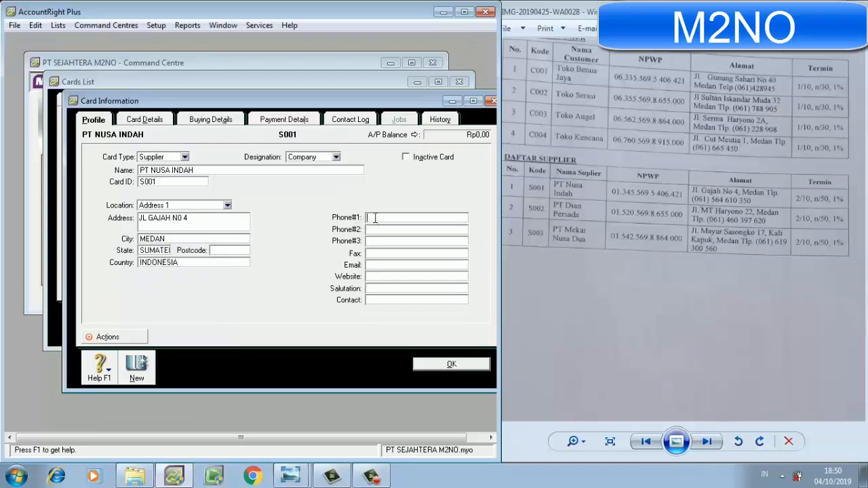
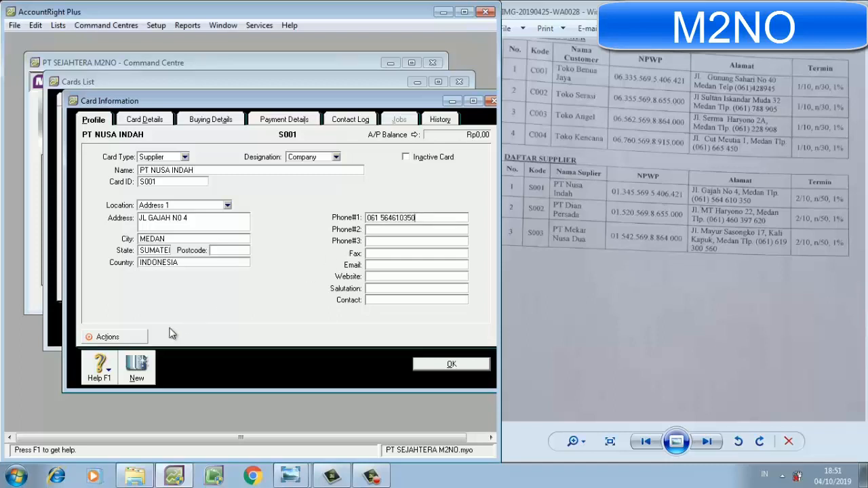
Start another supplier card named PT DIAN PERSADA with Card ID S002.
click(132, 368)
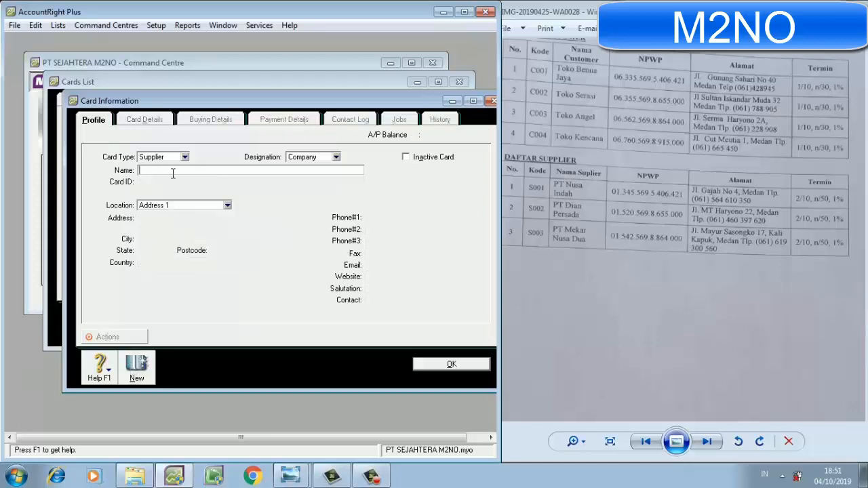
text(PT DIAN PERSADA)
key(Tab)
text(S002)
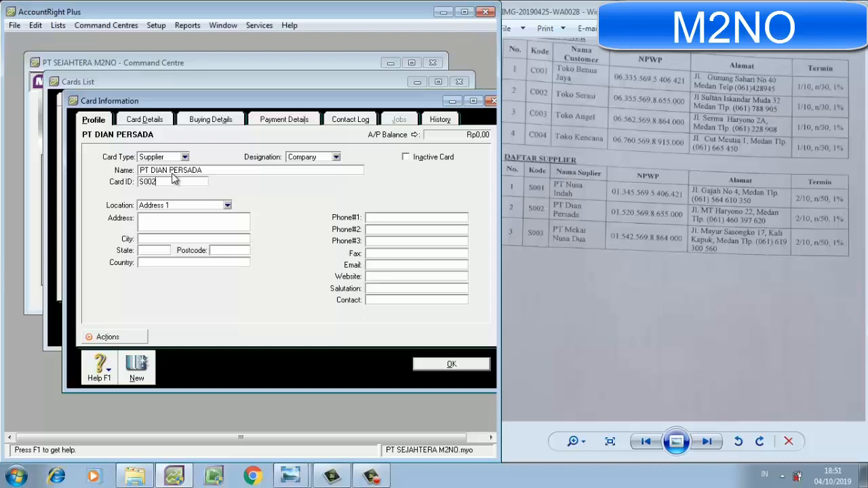
Enter PT DIAN PERSADA's street address from the supplier list and set the city to MEDAN.
click(172, 222)
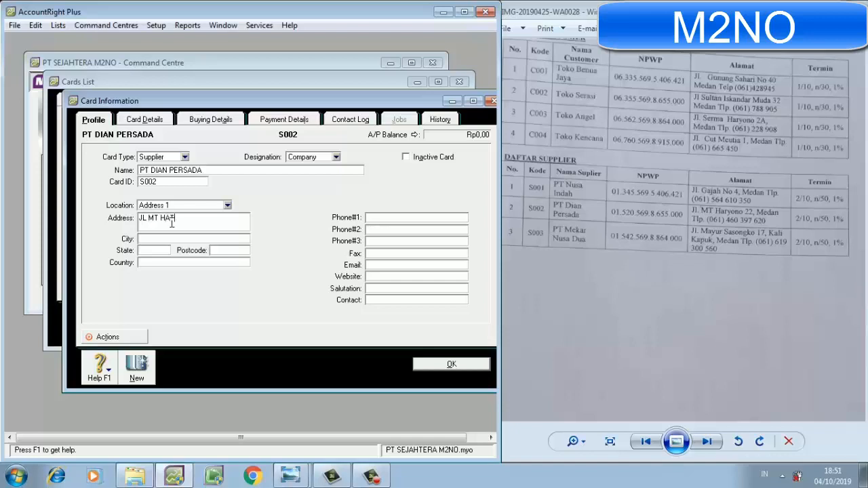
click(170, 240)
text(MEDAN)
Set PT DIAN PERSADA's state to SUMATERA BARAT and its country to INDONESIA.
click(161, 251)
text(INDO)
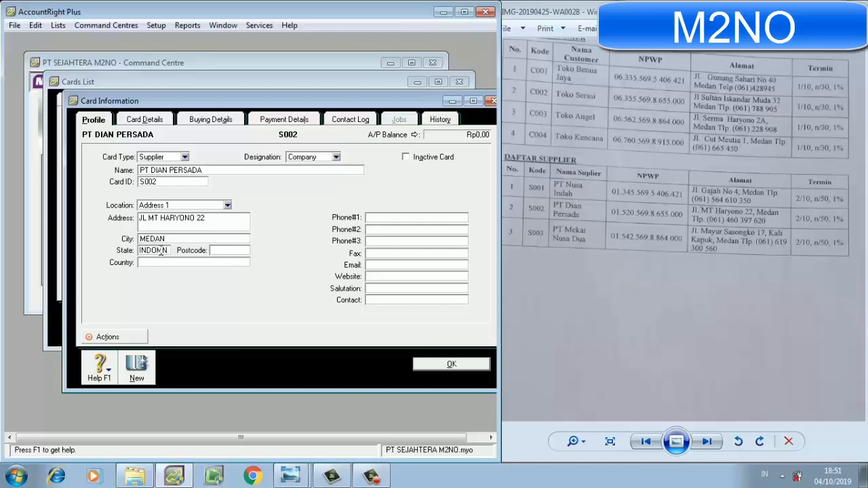
text(N)
key(BackSpace)
key(BackSpace)
key(BackSpace)
key(BackSpace)
key(BackSpace)
text(SUMATERA)
text( BARAT)
text(IND)
text(O)
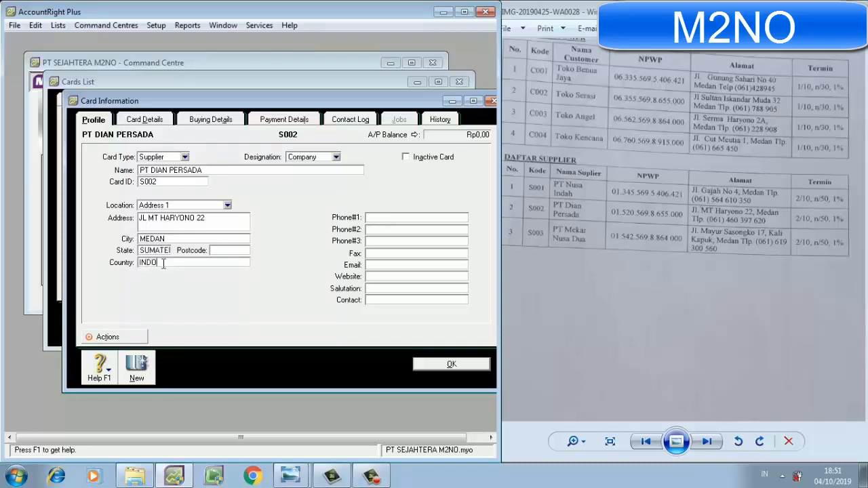
text(NESIA)
Enter PT DIAN PERSADA's telephone number from the supplier list as Phone#1.
click(384, 218)
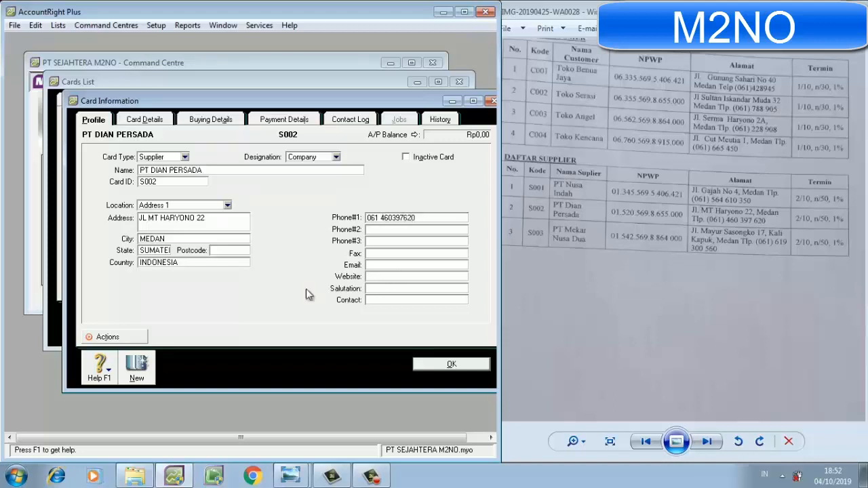
Start another supplier card named PT MEKAR NUSA DUA with Card ID S003.
click(139, 367)
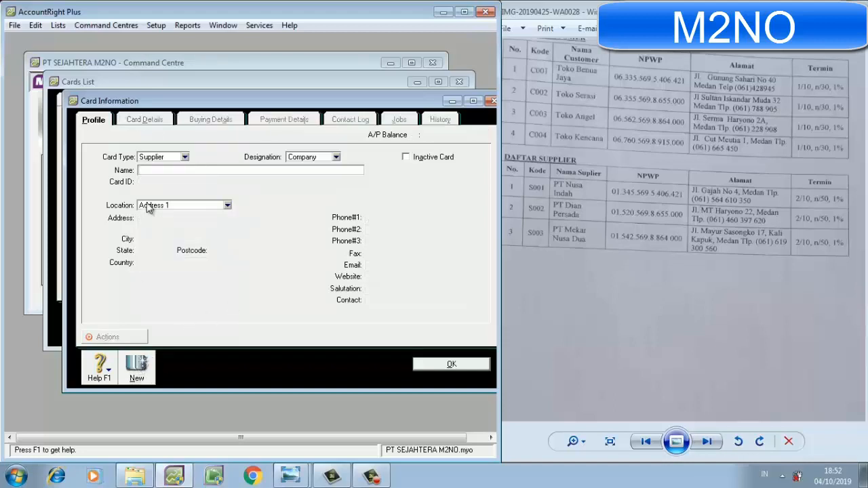
text(PT MEKAR)
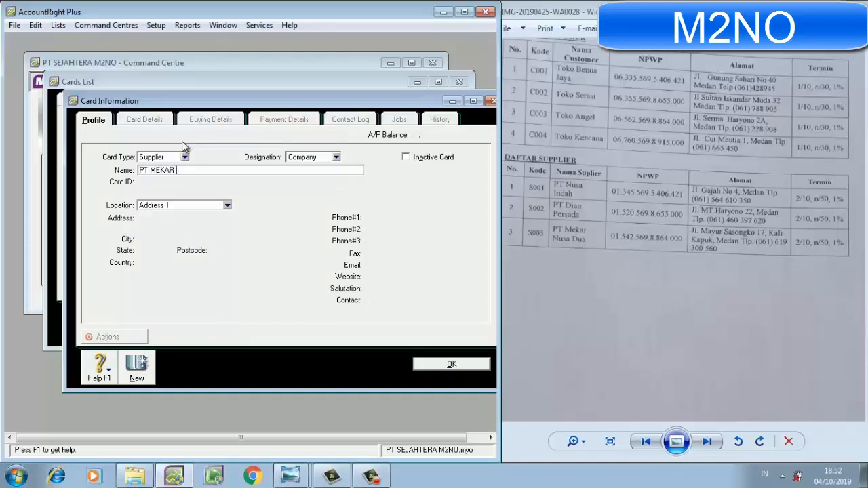
text( NUSA DUA)
key(Tab)
text(S)
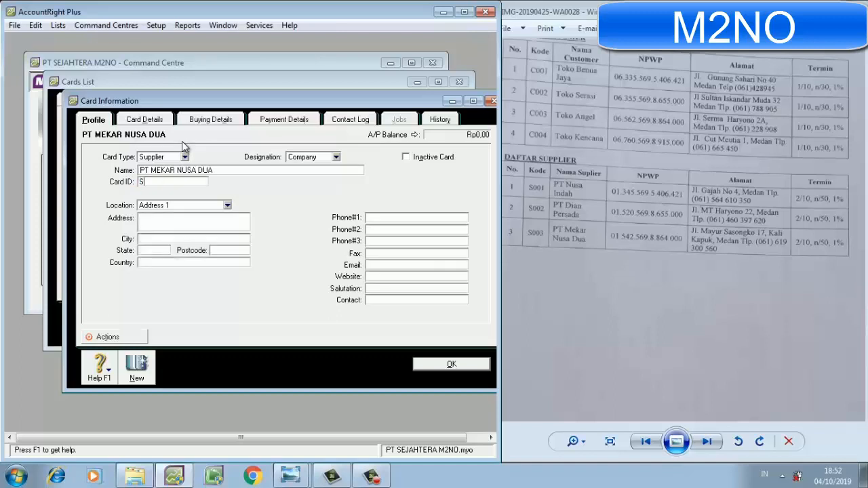
text(003)
Enter PT MEKAR NUSA DUA's street address from the supplier list and set the city to MEDAN.
click(173, 223)
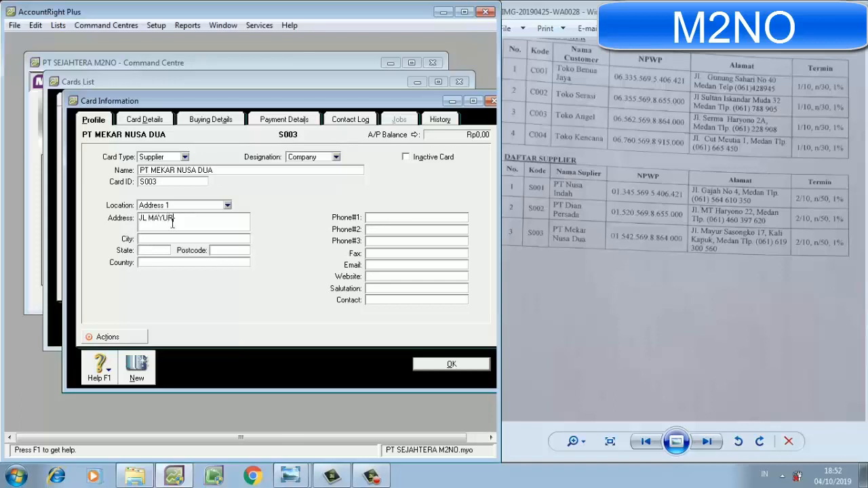
click(152, 236)
text(MEDAN)
Set PT MEKAR NUSA DUA's state to SUMATERA BARAT and its country to INDONESIA.
text(SUMATERA)
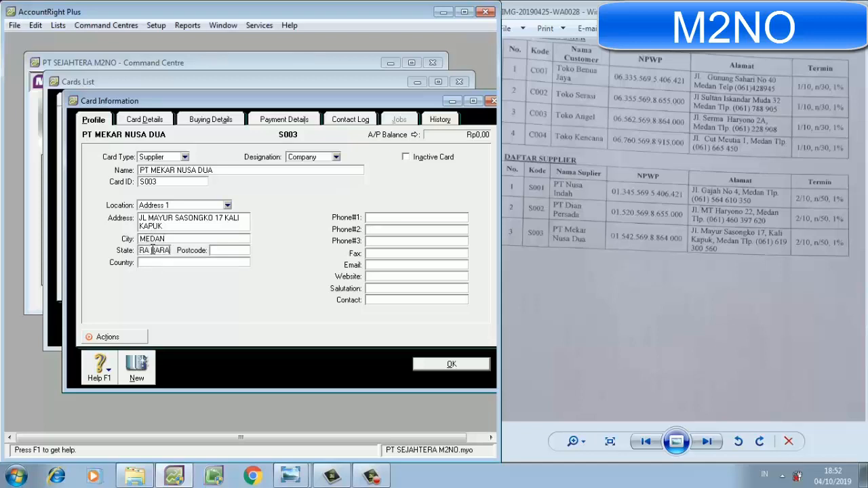
click(157, 264)
text(INDONESIA)
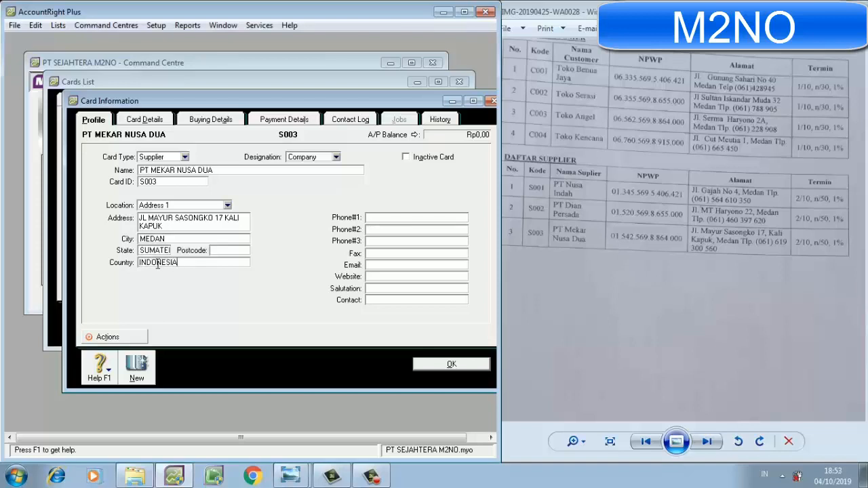
Enter PT MEKAR NUSA DUA's listed telephone number as Phone#1, save the card and close the cards list.
click(395, 217)
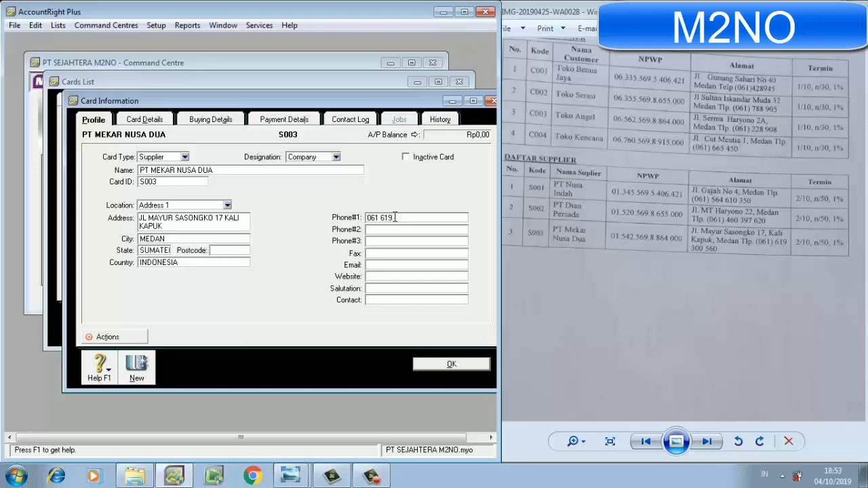
click(448, 365)
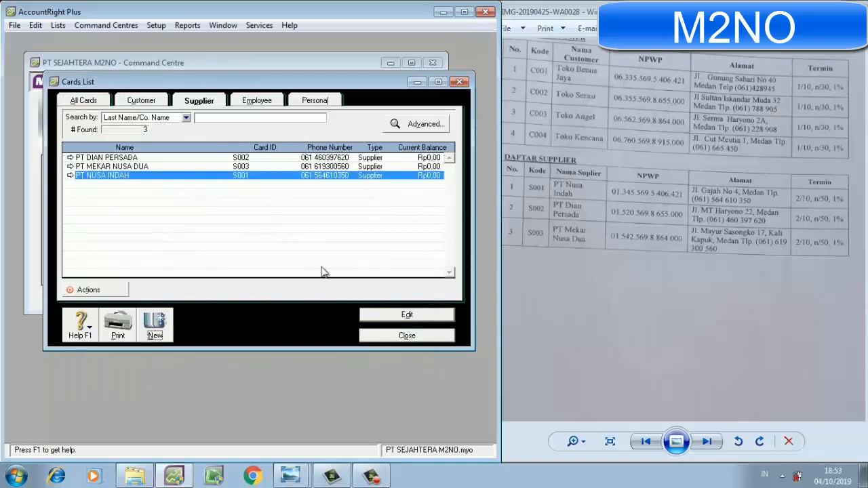
click(406, 335)
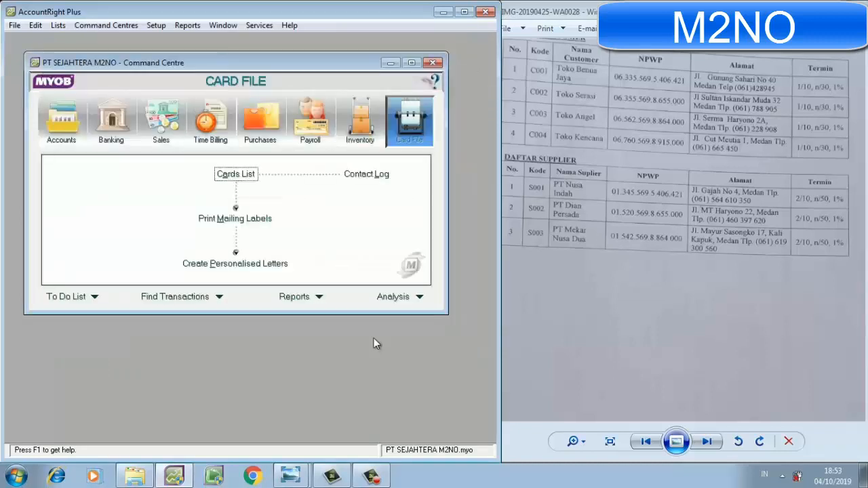
Open the historical Customer Balances setup window and maximize it.
click(369, 127)
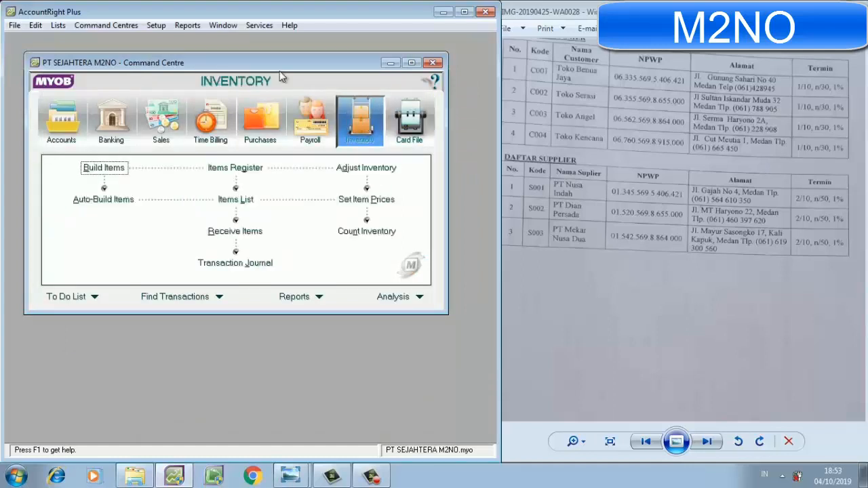
click(156, 25)
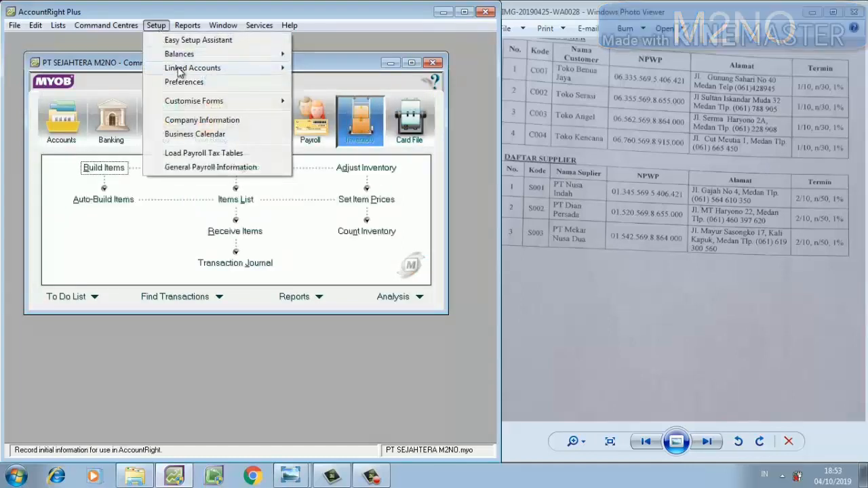
mouse_move(180, 73)
mouse_move(180, 55)
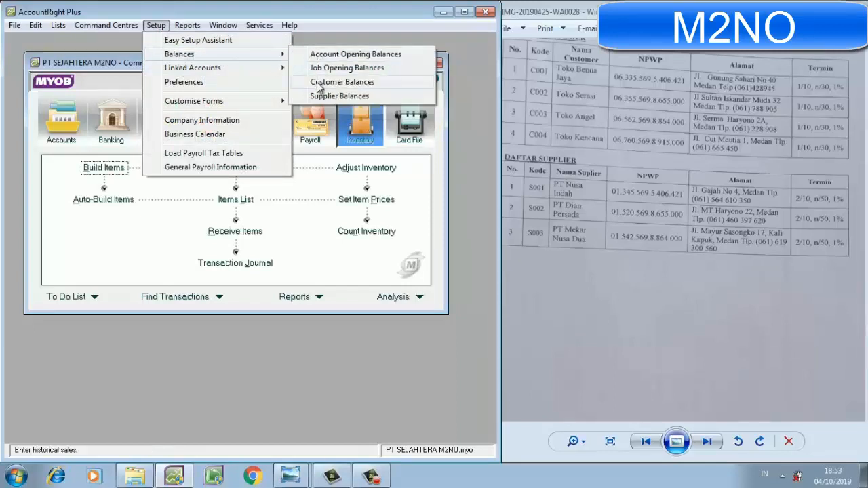
click(384, 89)
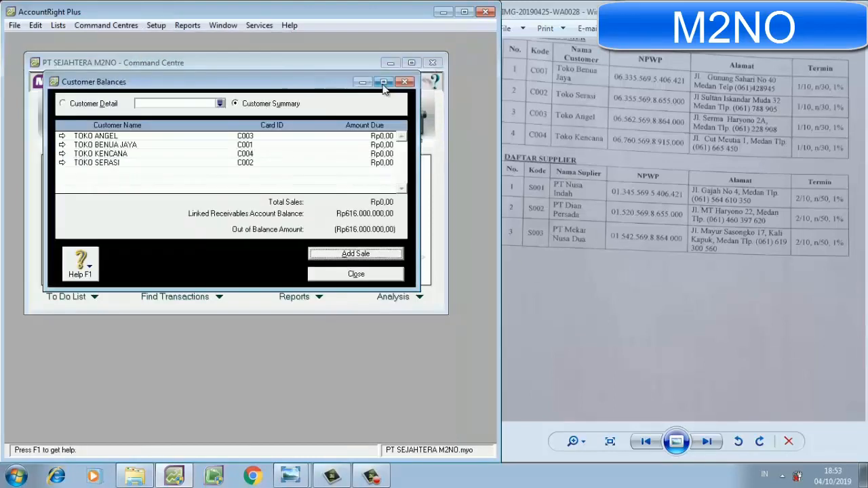
click(383, 82)
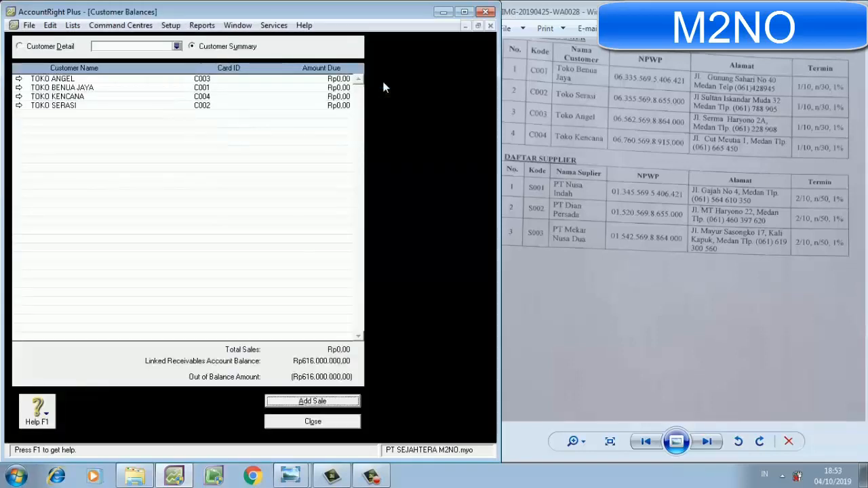
In Windows Photo Viewer, show the next scan, IMG-20190425-WA0029, rotated upright and enlarged at the accounts receivable and payable tables.
click(706, 442)
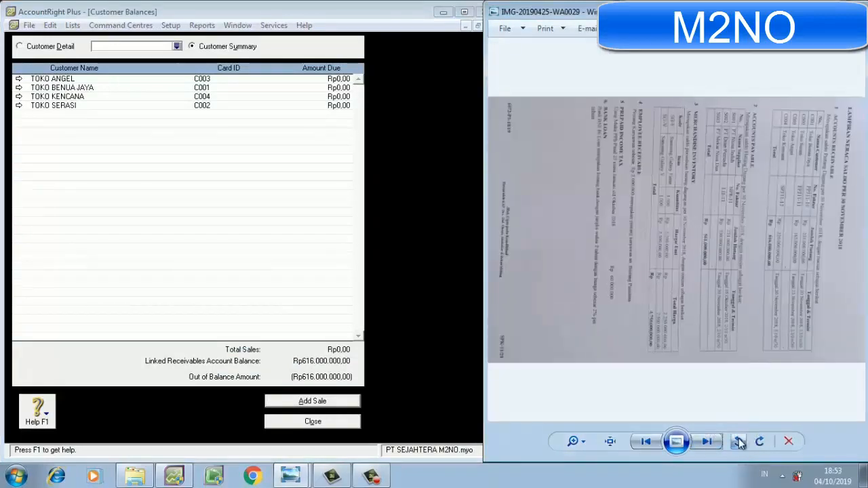
click(738, 440)
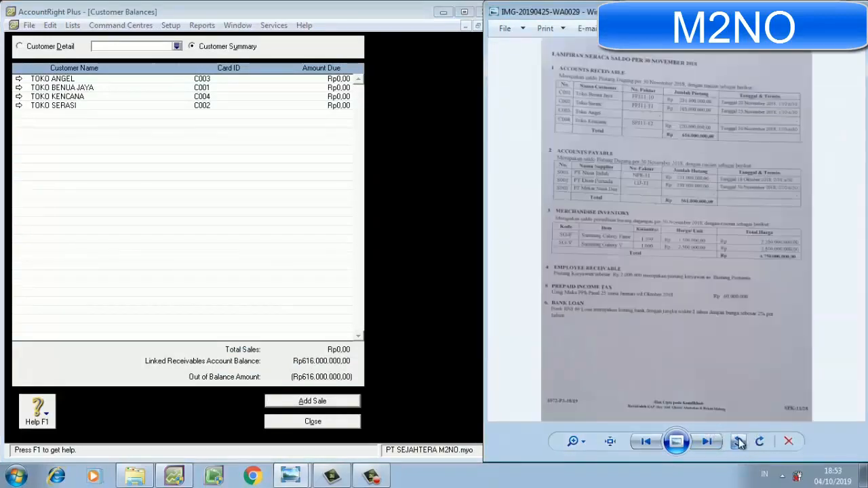
click(575, 440)
drag(577, 439, 577, 415)
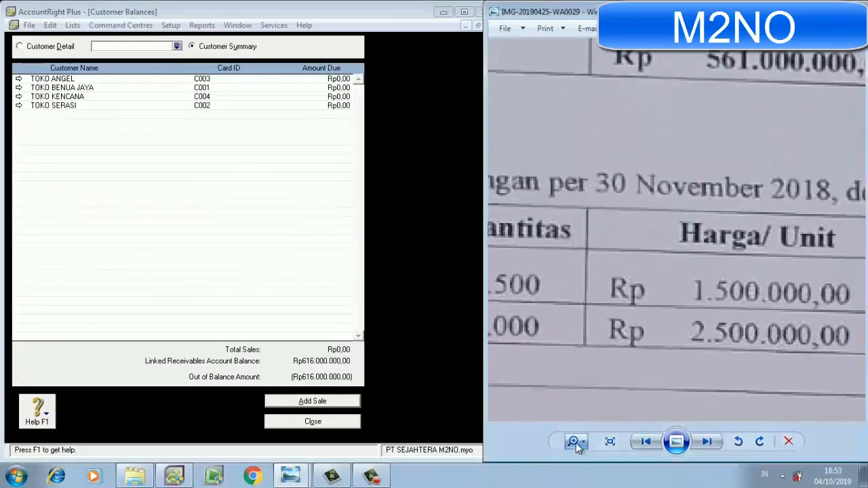
click(575, 442)
drag(573, 441, 574, 450)
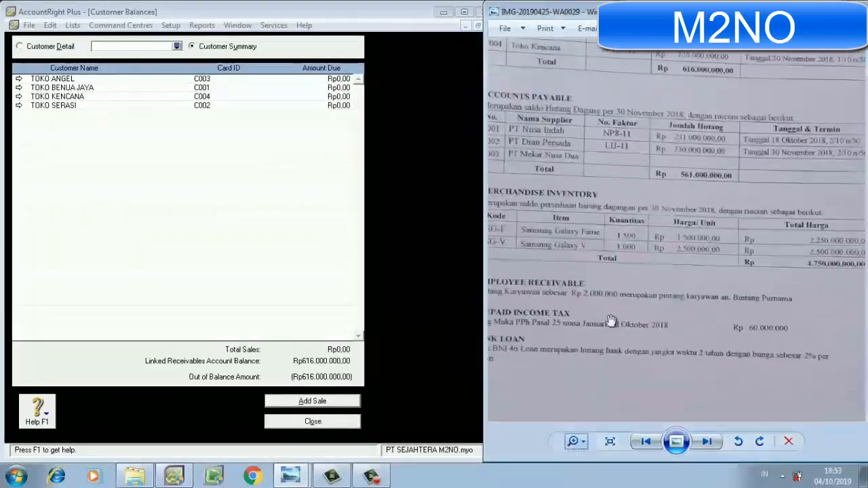
drag(612, 309, 614, 383)
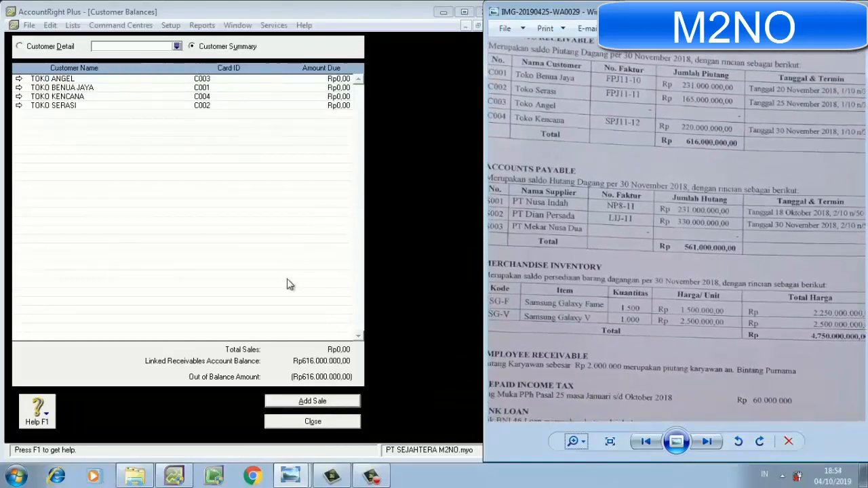
Add a historical sale in AccountRight Plus for the customer TOKO BENUA JAYA.
click(311, 402)
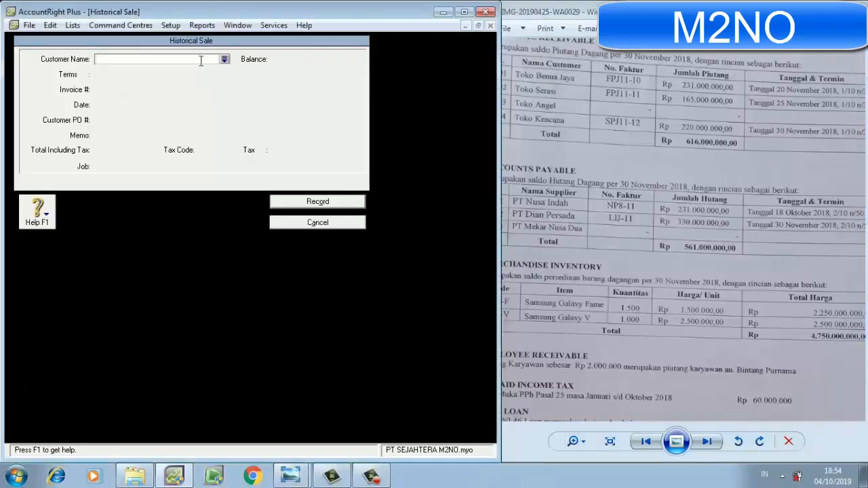
text(TOKO )
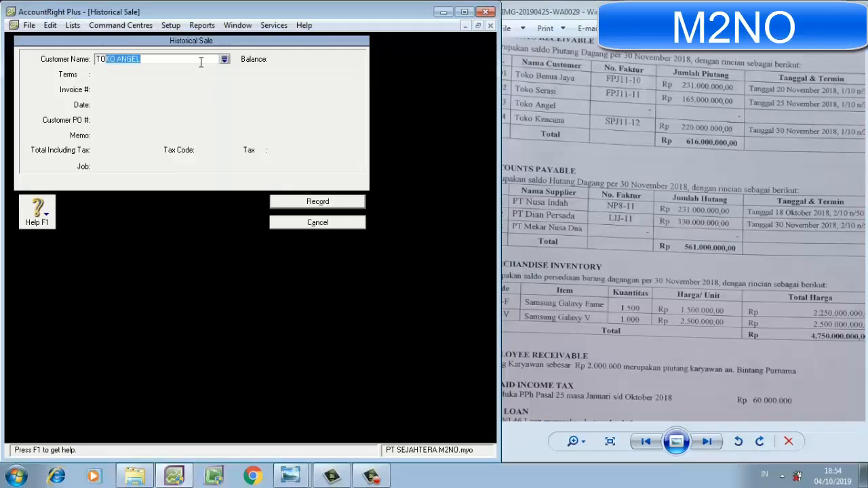
text(BENUA JAYA)
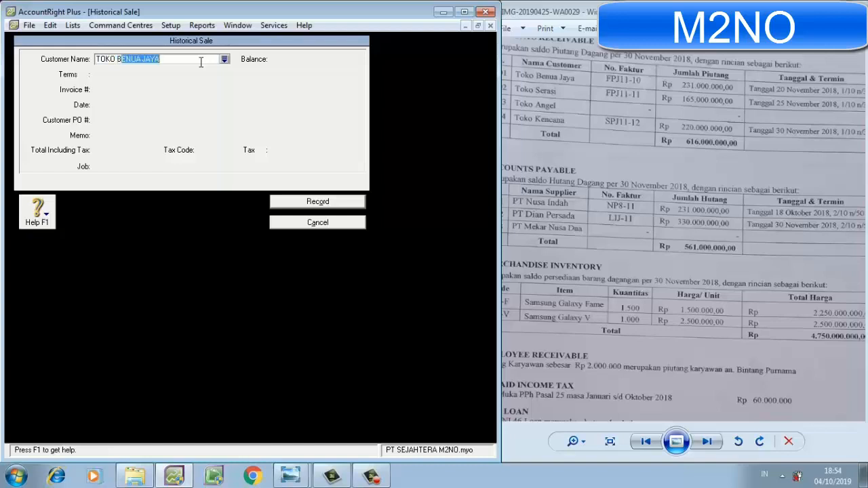
key(Tab)
Set TOKO BENUA JAYA's credit terms to In a Given # of Days with 10 discount days, 30 balance due days and 1% early-payment discount.
click(86, 75)
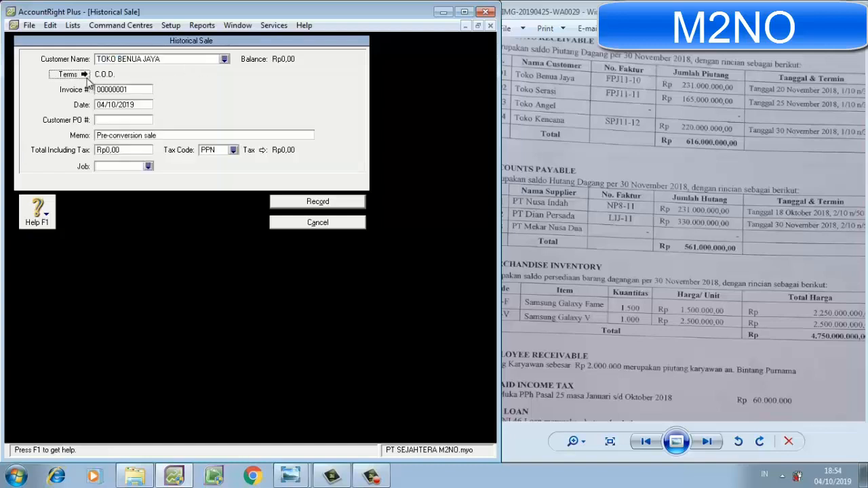
click(298, 160)
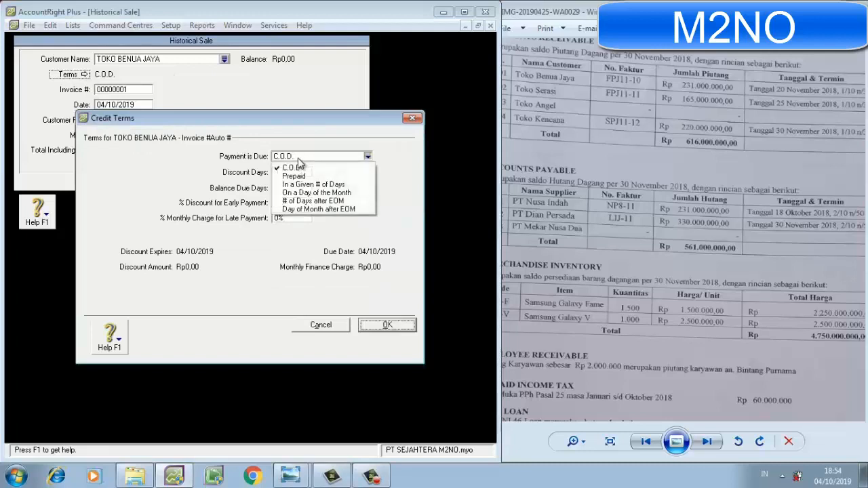
click(299, 184)
click(297, 173)
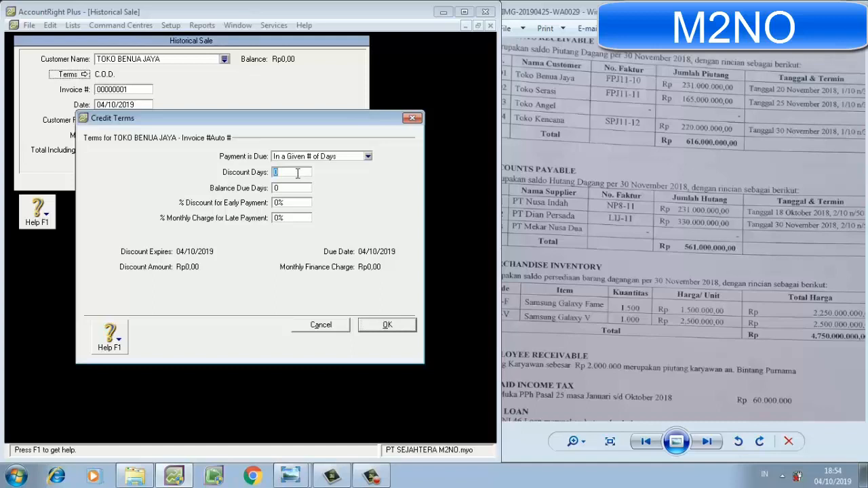
text(10)
click(285, 187)
text(30)
click(284, 202)
text(1)
click(377, 323)
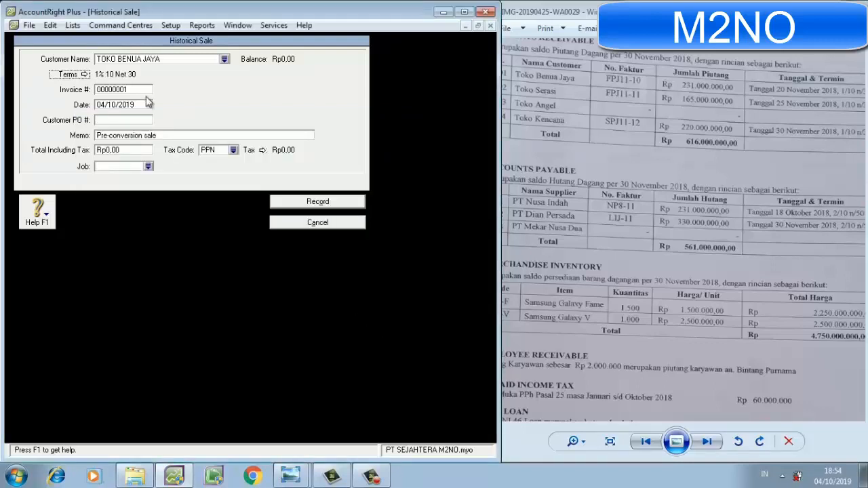
Set the TOKO BENUA JAYA sale's invoice number to FPJ11-10 and its date to 01/12/2018.
click(142, 91)
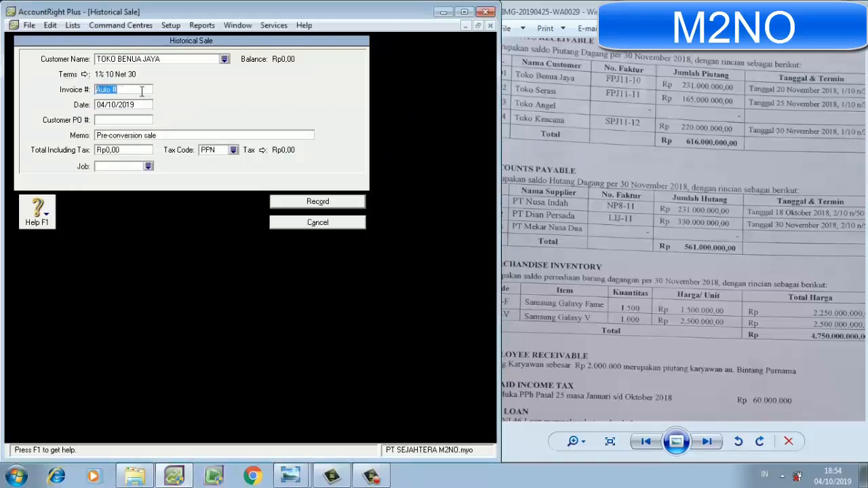
text(FPJ11-10)
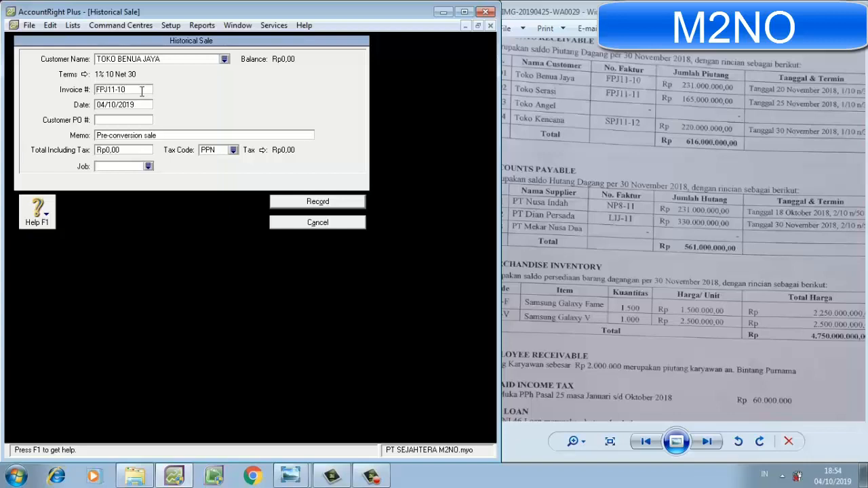
click(138, 104)
text(01)
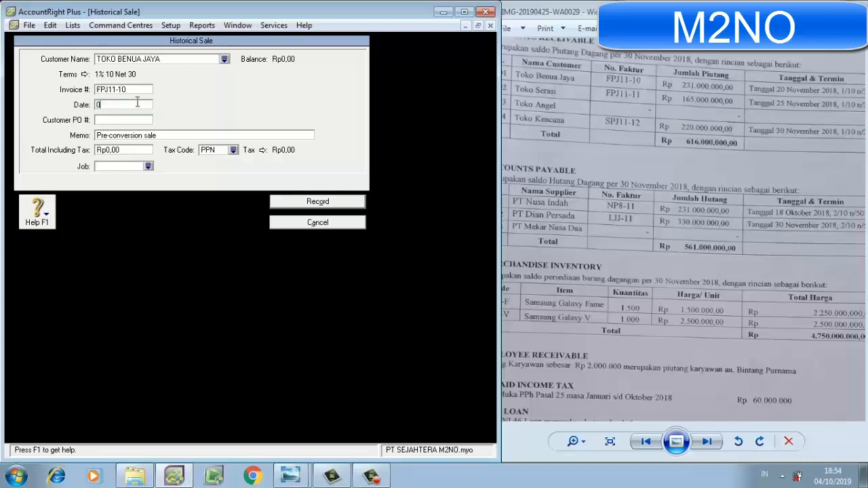
text(/12/2018)
Enter the memo SALDO PIUTANG DAGANG and a tax-inclusive total of Rp231.000.000,00 for the TOKO BENUA JAYA sale.
click(129, 136)
text(SALDO PIUTANG DAGANG)
click(129, 151)
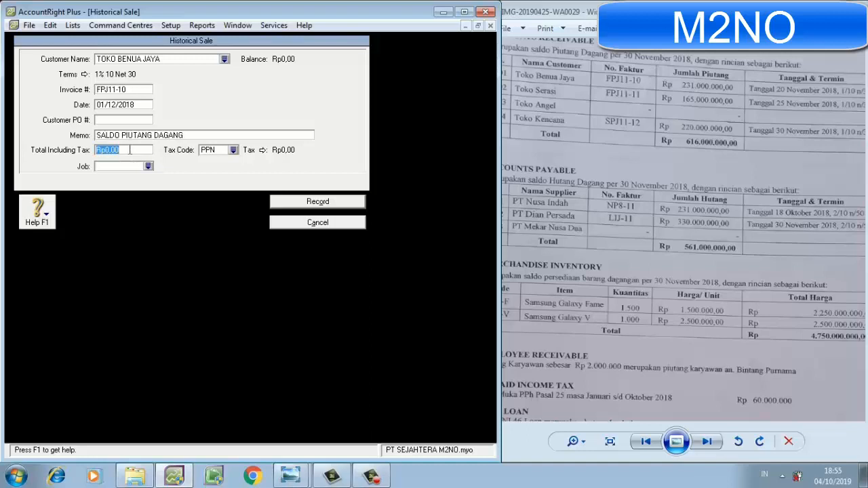
text(231000000)
key(Tab)
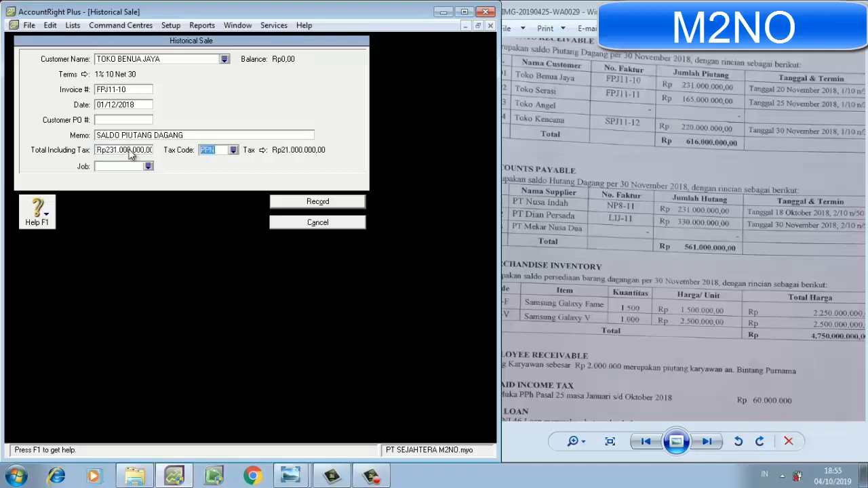
Set the tax code to N-T, record the TOKO BENUA JAYA sale and acknowledge the cash-basis reporting note.
text(N)
key(Tab)
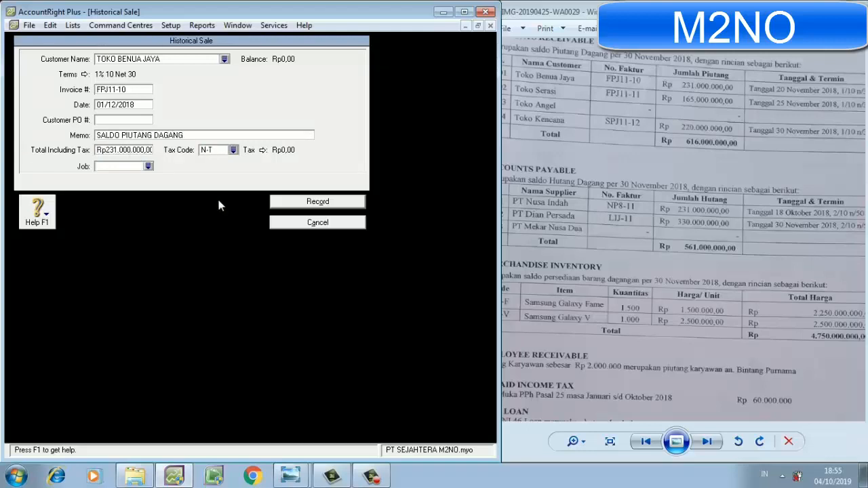
click(296, 203)
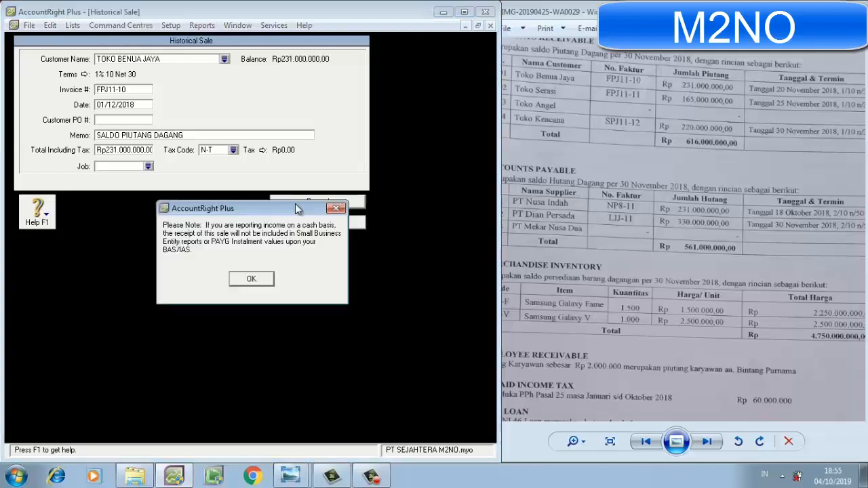
click(258, 285)
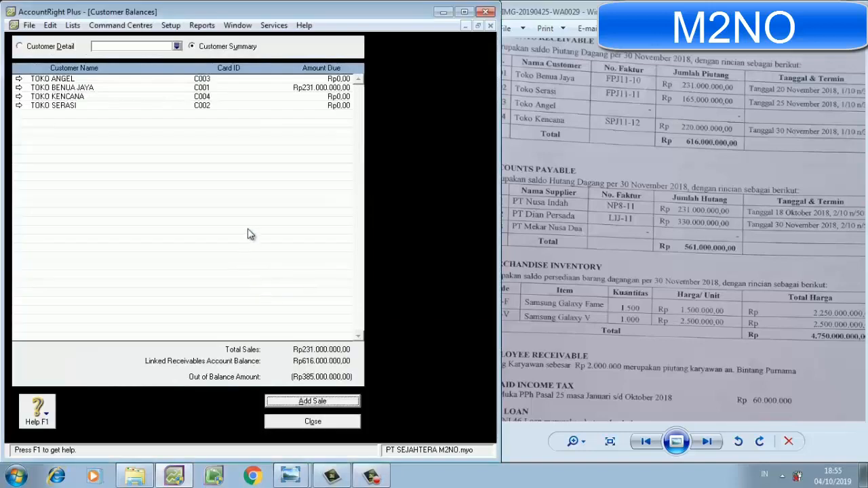
Add another historical sale for the customer TOKO SERASI.
click(303, 406)
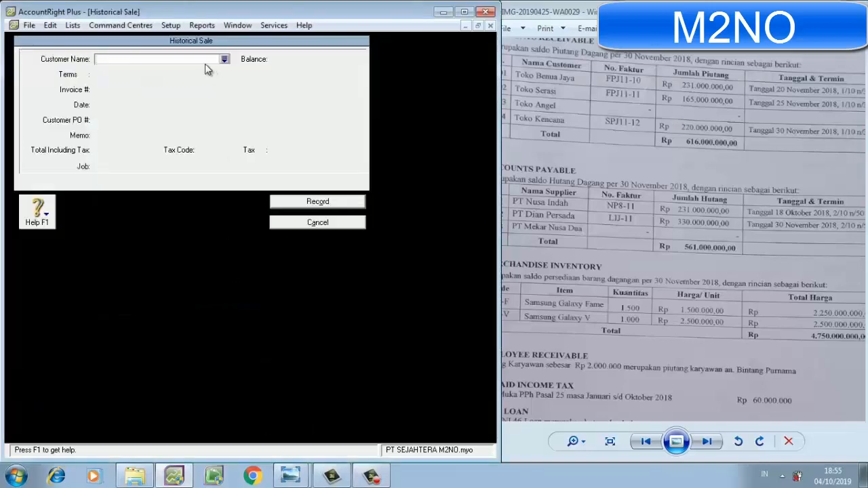
text(TOKO SERASI)
key(Tab)
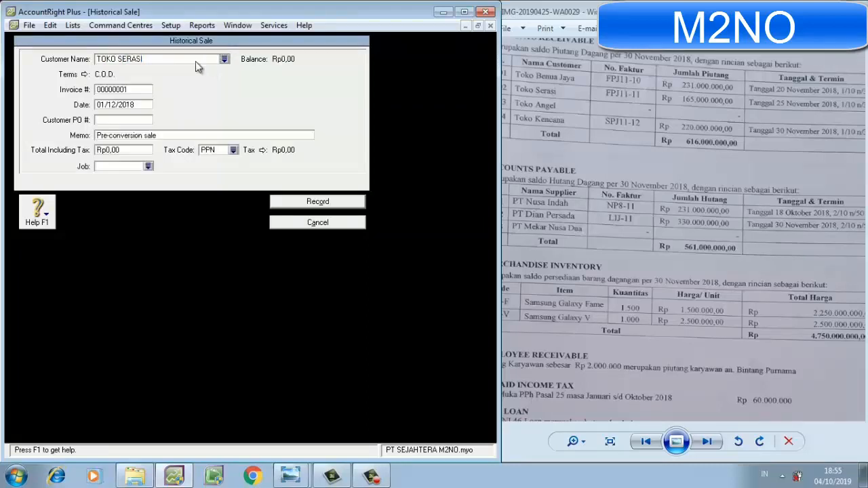
Set TOKO SERASI's credit terms to In a Given # of Days with 10 discount days, 30 balance due days and 1% early-payment discount.
click(84, 75)
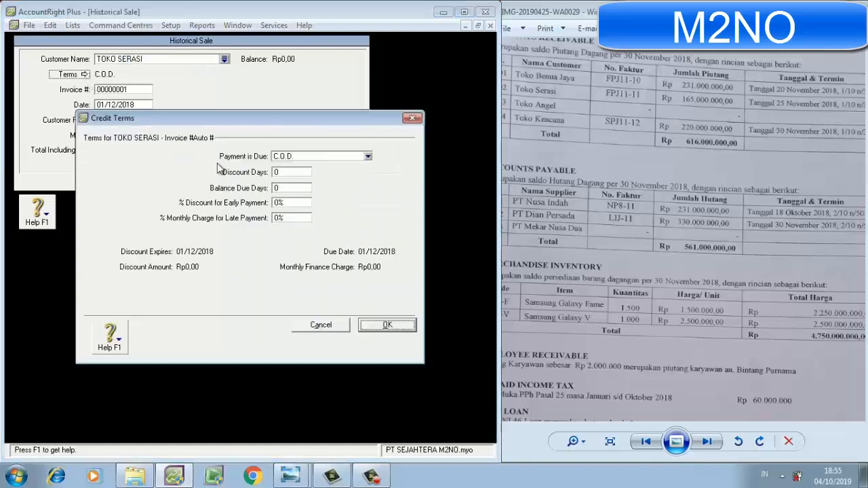
click(283, 157)
click(291, 184)
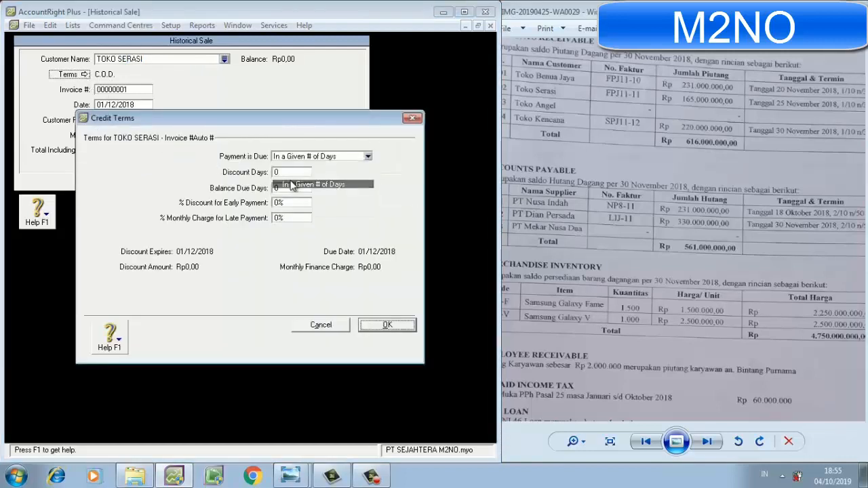
click(287, 172)
text(10)
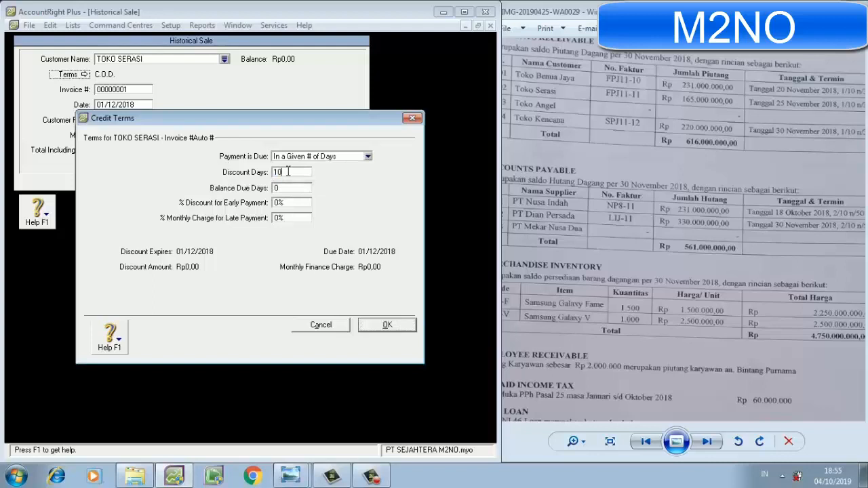
click(287, 187)
text(30)
click(288, 203)
text(1%)
click(387, 325)
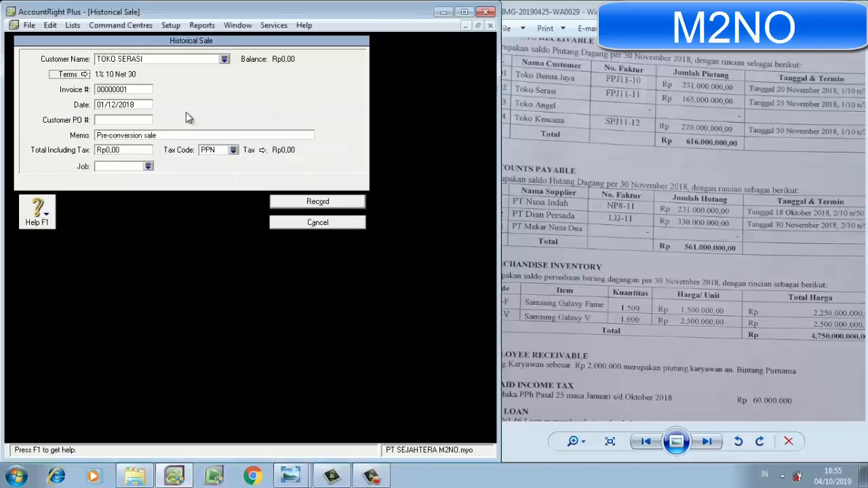
Set the TOKO SERASI sale's invoice number to FPJ11-11 and its memo to SALDO PIUTANG DAGANG.
click(139, 89)
text(FPJ1)
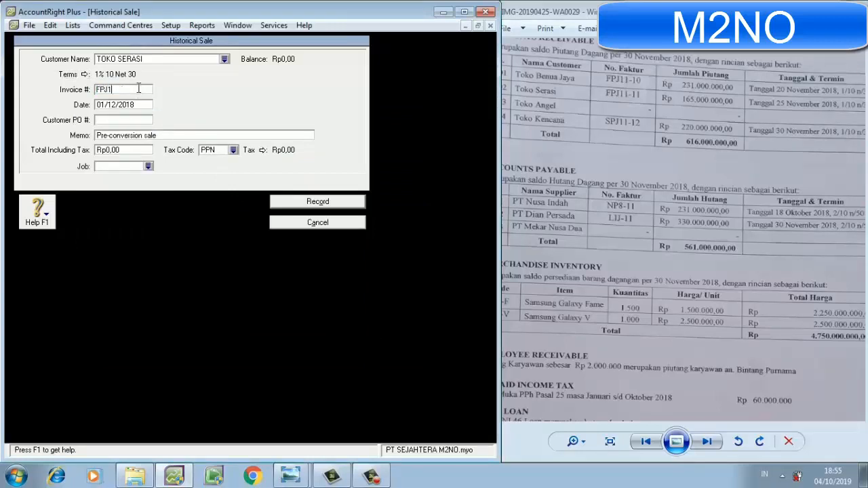
text(1-11)
click(127, 133)
text(SALDO PIUTANG DAGANG)
Set the TOKO SERASI sale's tax-inclusive total to Rp165.000.000,00 and its tax code to N-T.
click(131, 150)
text(16)
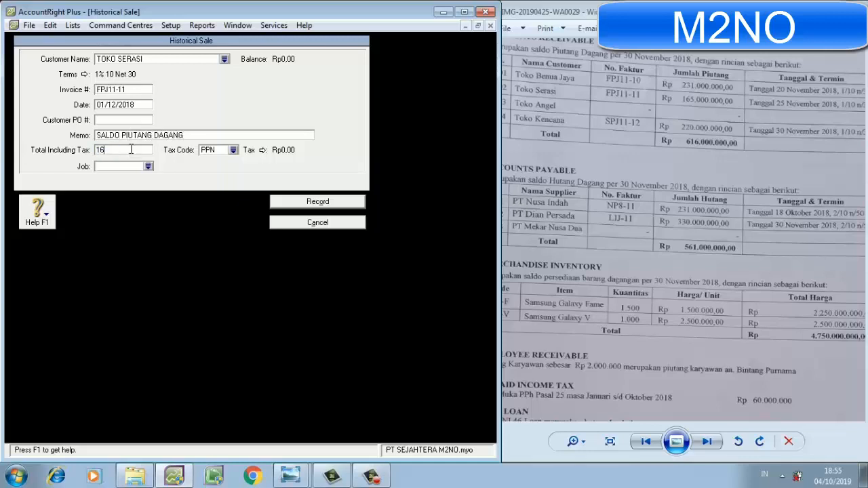
text(5.000.000)
key(Tab)
text(N)
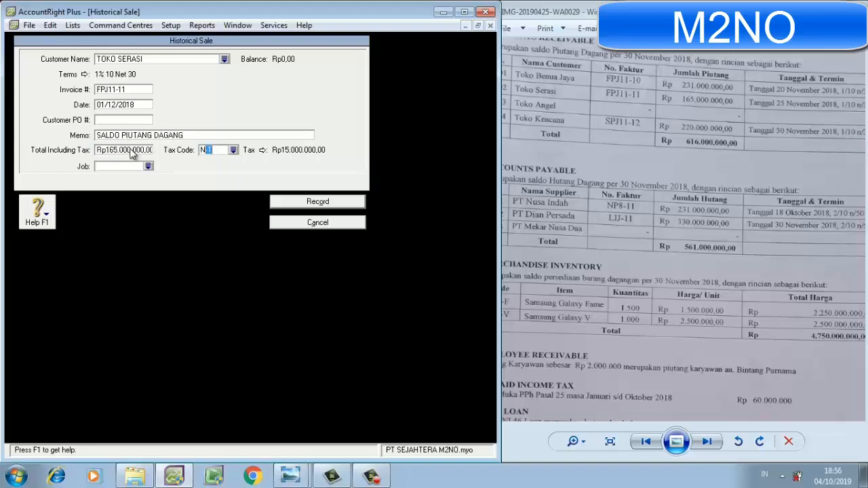
key(Tab)
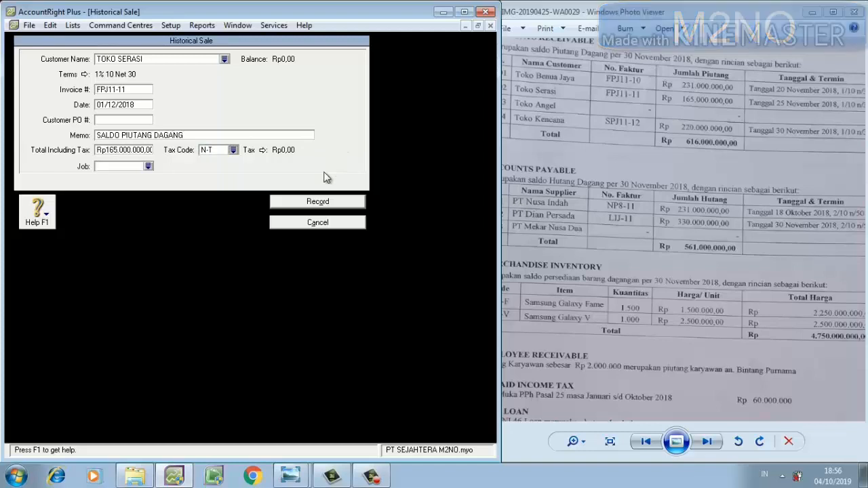
Record the TOKO SERASI historical sale and add another one for the customer TOKO KENCANA.
click(316, 201)
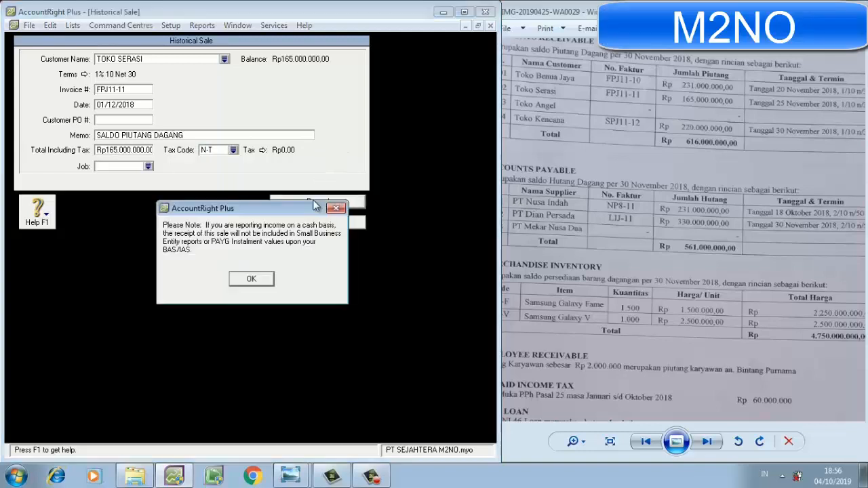
click(245, 282)
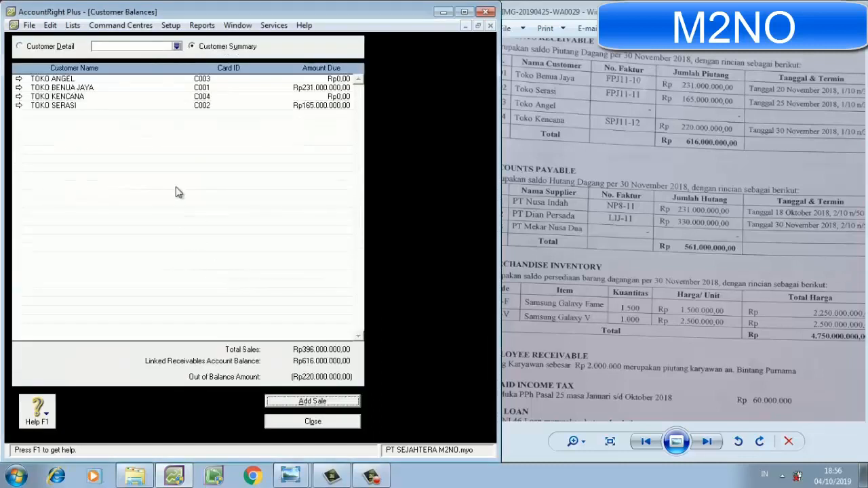
click(312, 401)
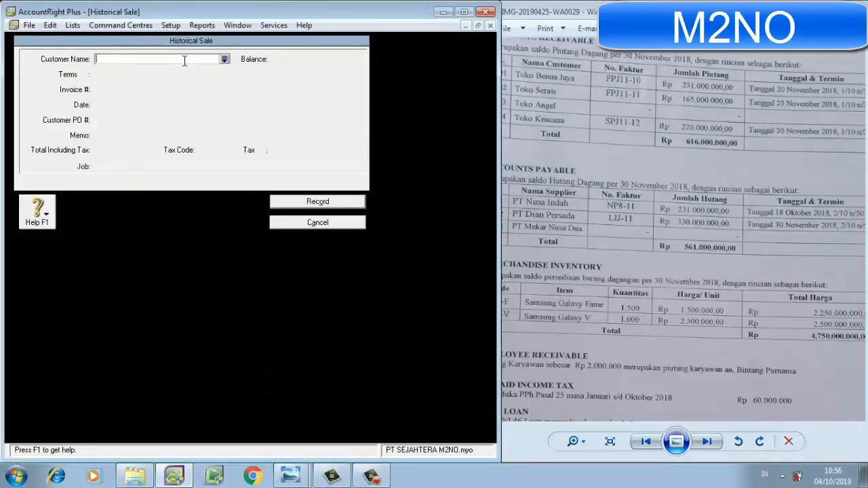
text(TOKO)
key(BackSpace)
text(KENCANA)
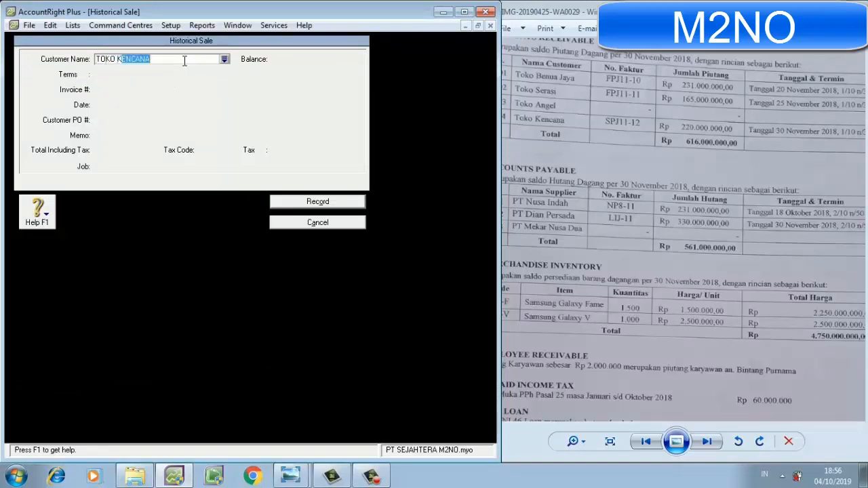
key(Tab)
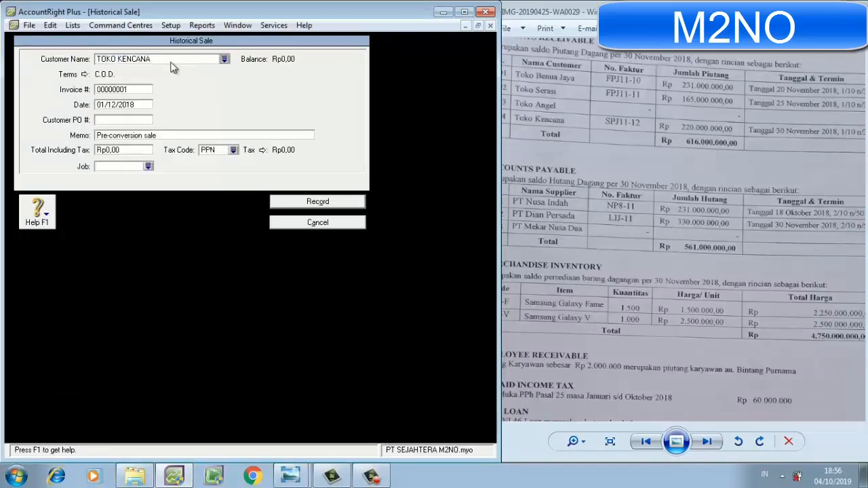
Set TOKO KENCANA's credit terms to In a Given # of Days with 10 discount days, 30 balance due days and 1% early-payment discount.
click(84, 76)
click(294, 157)
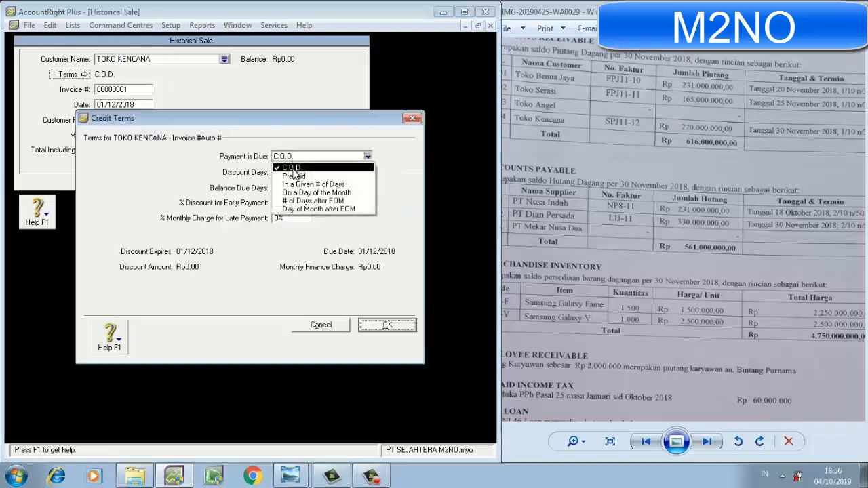
click(297, 187)
click(293, 174)
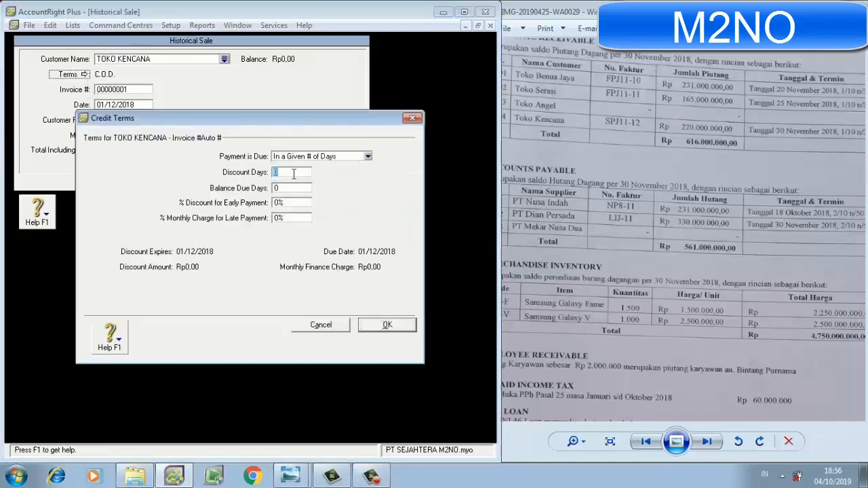
text(10)
click(290, 190)
text(30)
click(287, 202)
text(1)
key(Return)
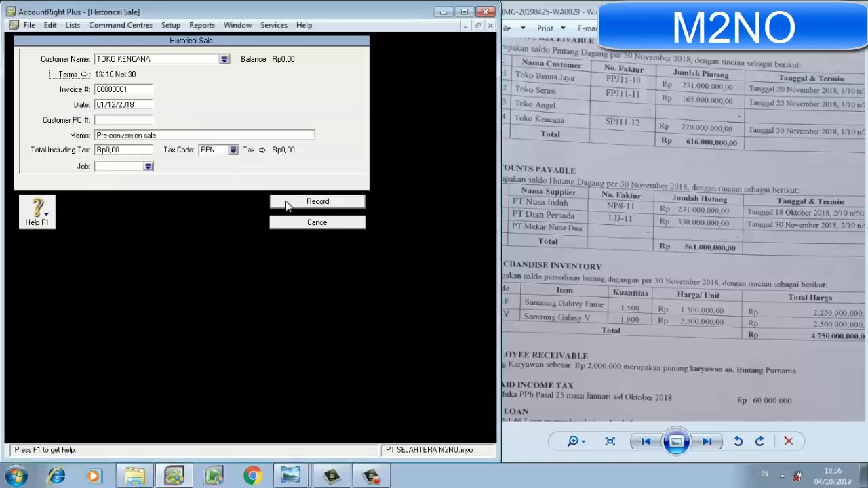
Set the TOKO KENCANA sale's invoice number to SPJ11-12 and its memo to SALDO PIUTANG DAGANG.
click(145, 90)
text(SPJ)
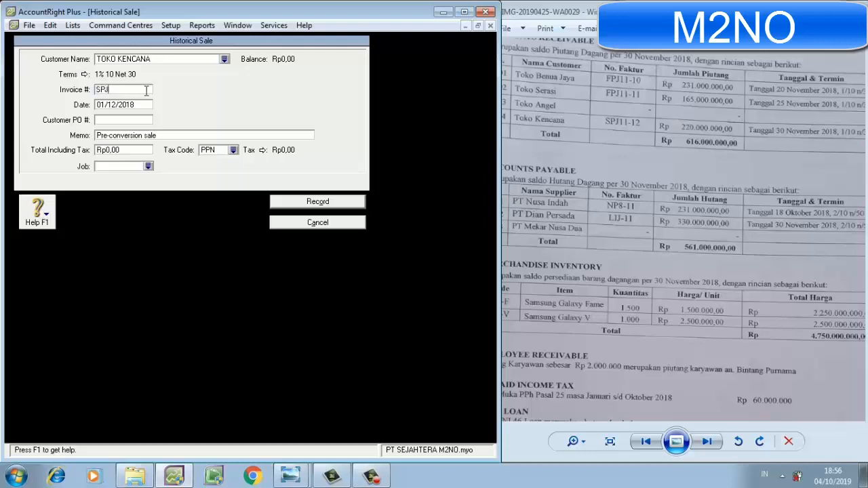
text(11-12)
click(143, 134)
text(SALDO)
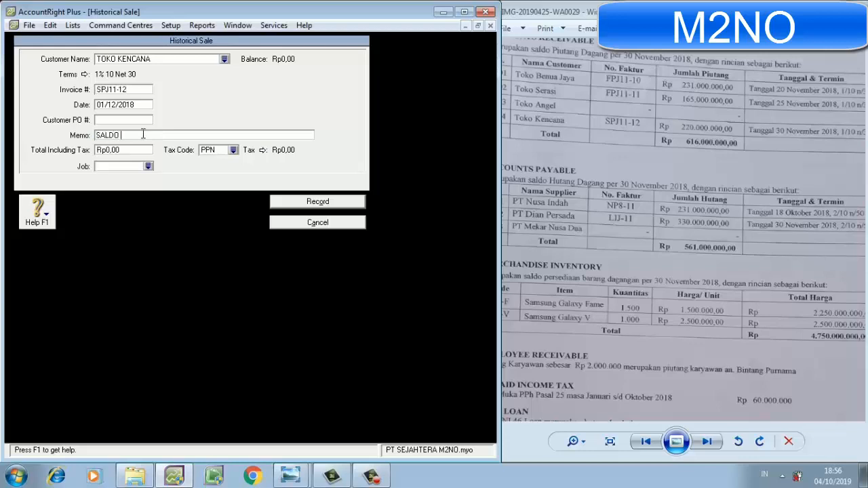
text( PIUTANG DAGANG)
Set the TOKO KENCANA sale's tax-inclusive total to Rp220.000.000,00 and its tax code to N-T.
click(141, 150)
text(22)
text(0.000.000)
key(Tab)
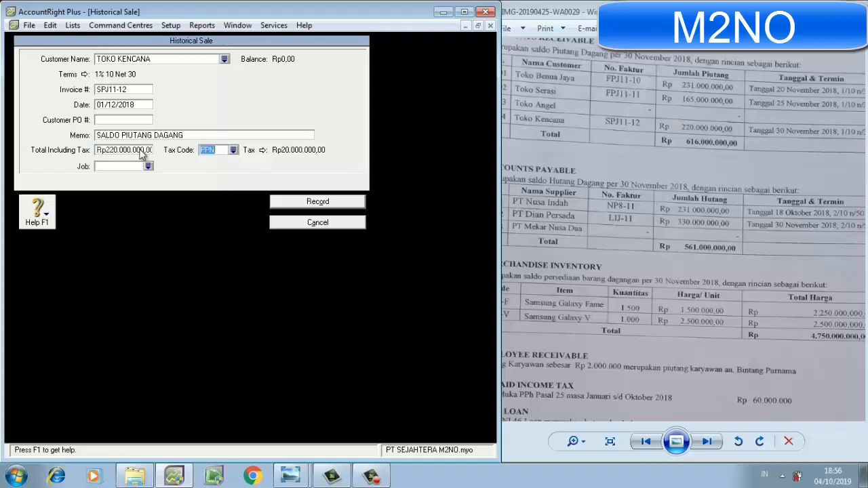
text(N-T)
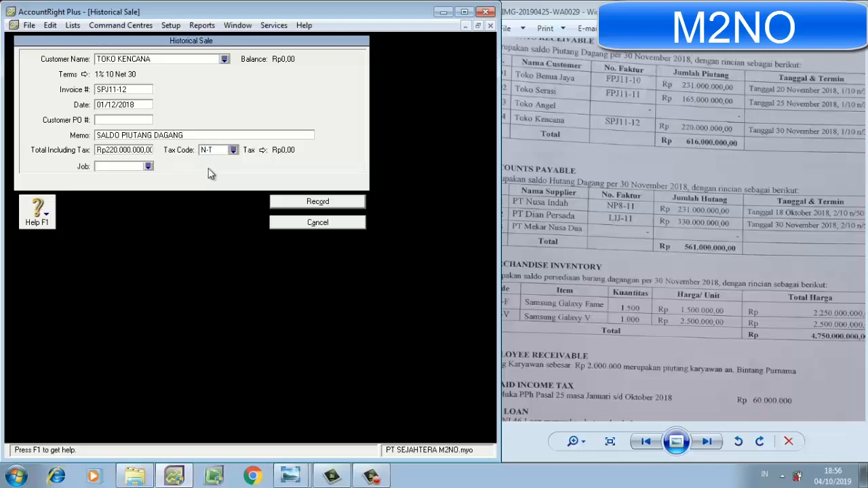
Record the TOKO KENCANA historical sale and close the Customer Balances window.
click(356, 202)
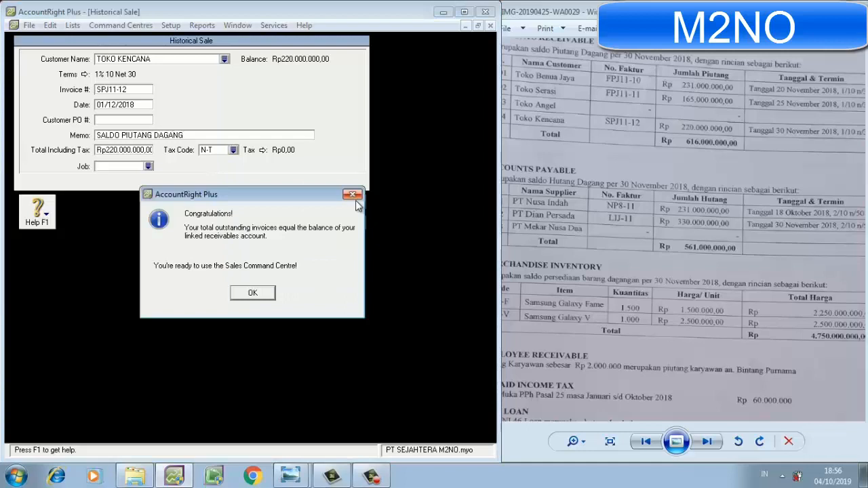
click(250, 292)
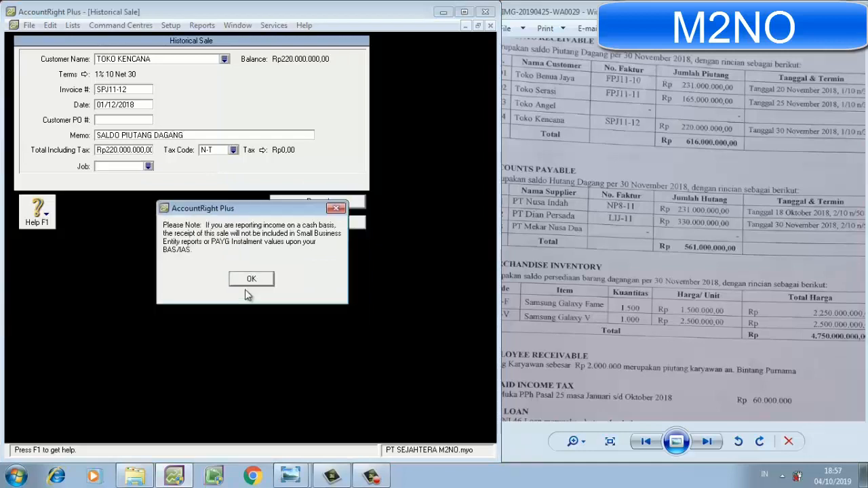
click(246, 285)
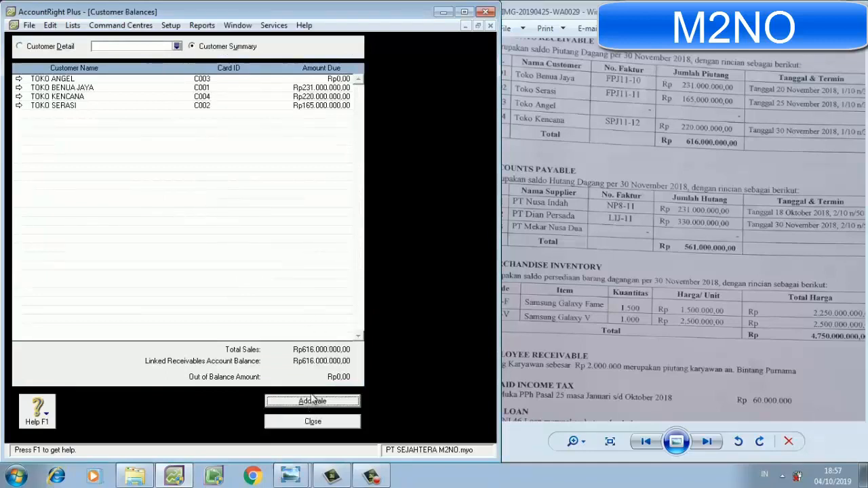
click(324, 423)
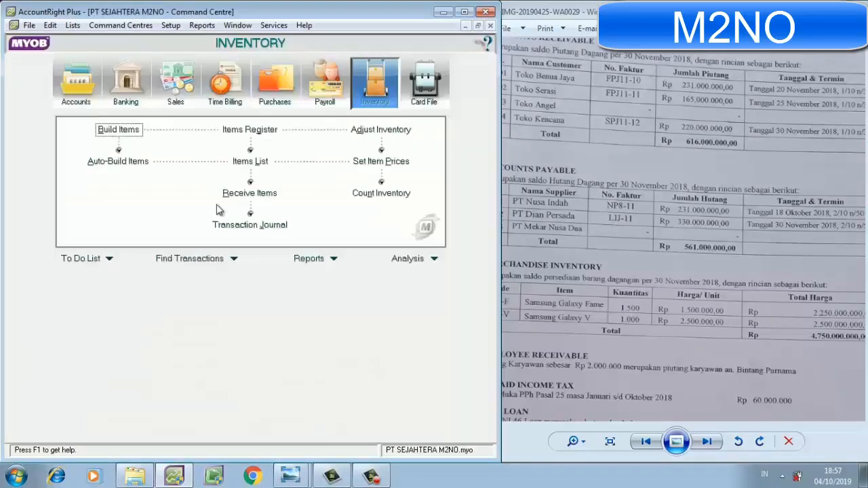
Bring up the company file's setup choices for opening balances.
click(170, 25)
mouse_move(179, 55)
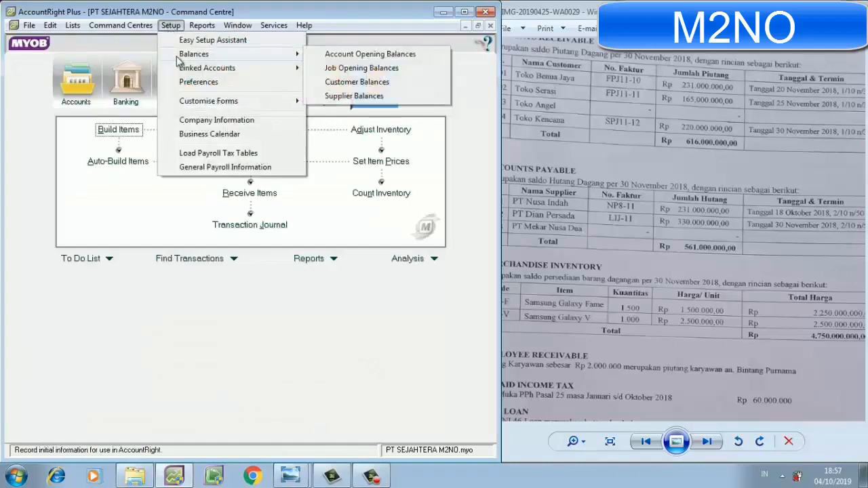
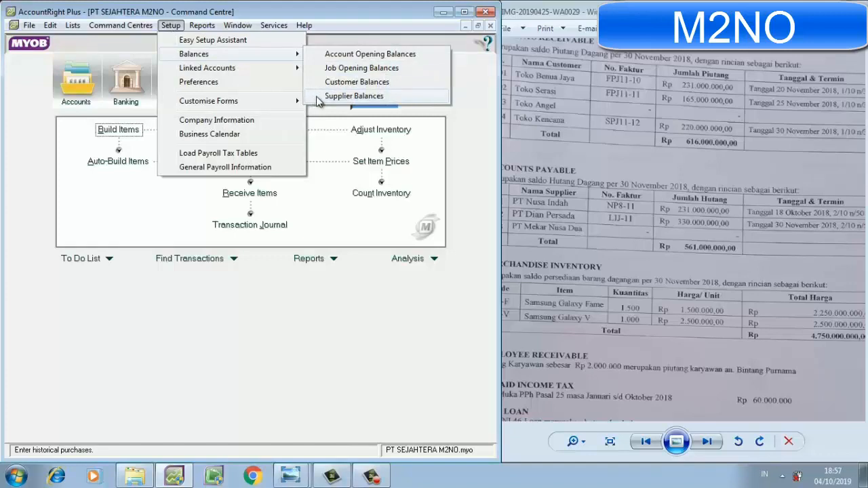
Open the supplier opening balances and start a historical purchase for PT NUSA INDAH.
click(320, 98)
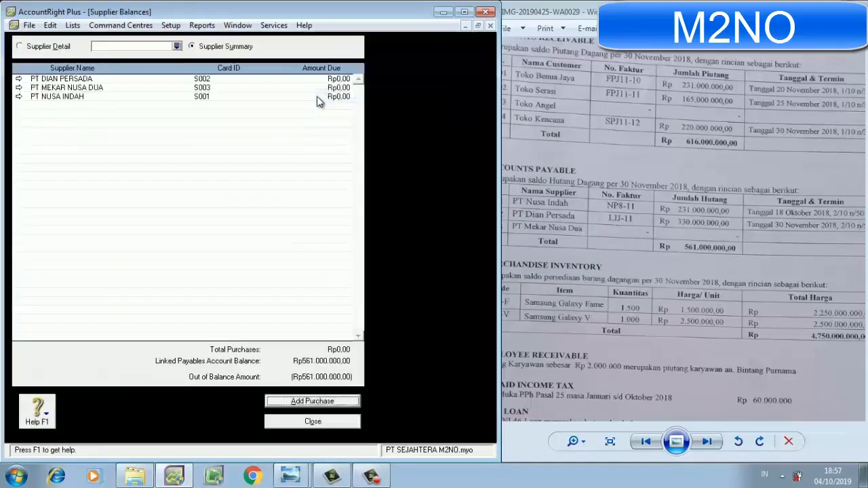
click(292, 401)
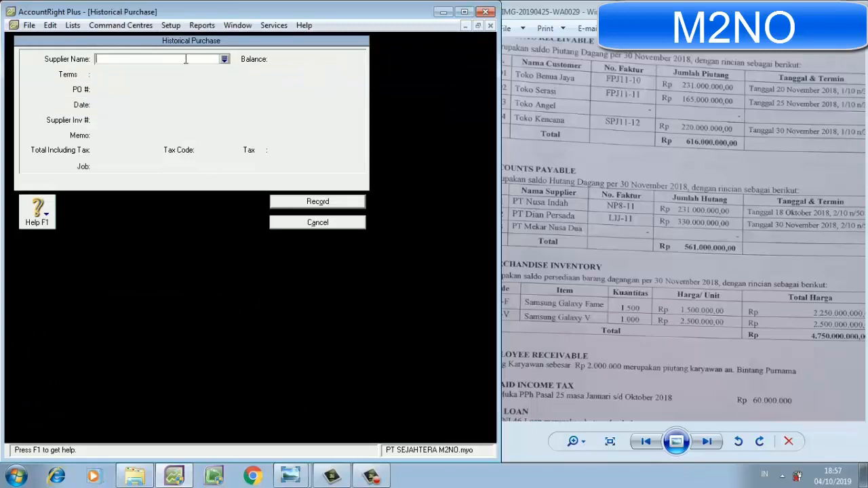
text(PY)
key(BackSpace)
text(T)
key(BackSpace)
text(NUSA INDAH)
key(Tab)
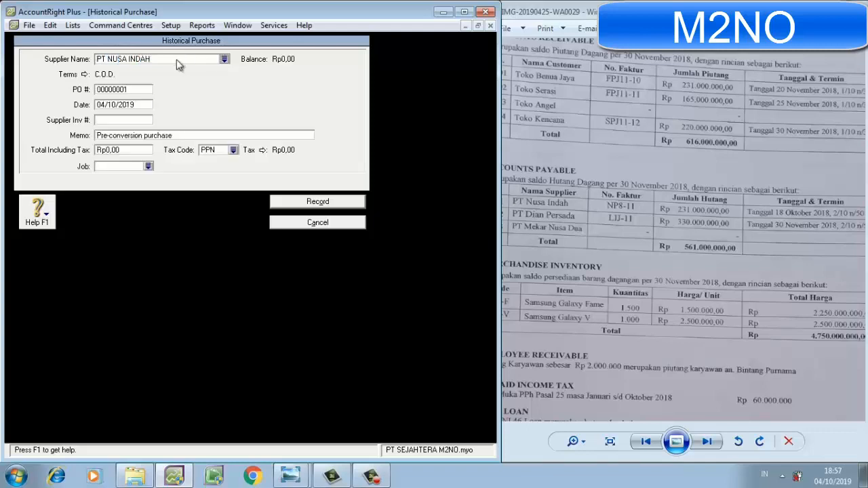
Set the PT NUSA INDAH purchase terms to In a Given # of Days: 10 discount days, 50 balance due days, 2% early-payment discount.
click(85, 75)
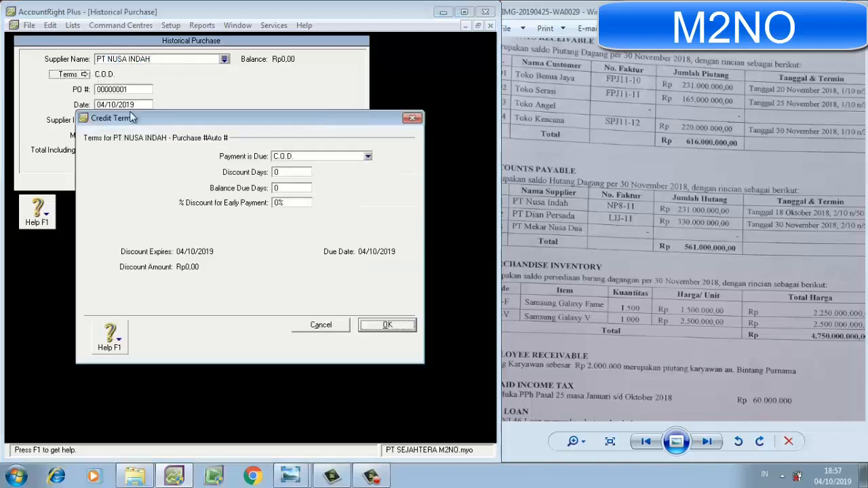
click(325, 160)
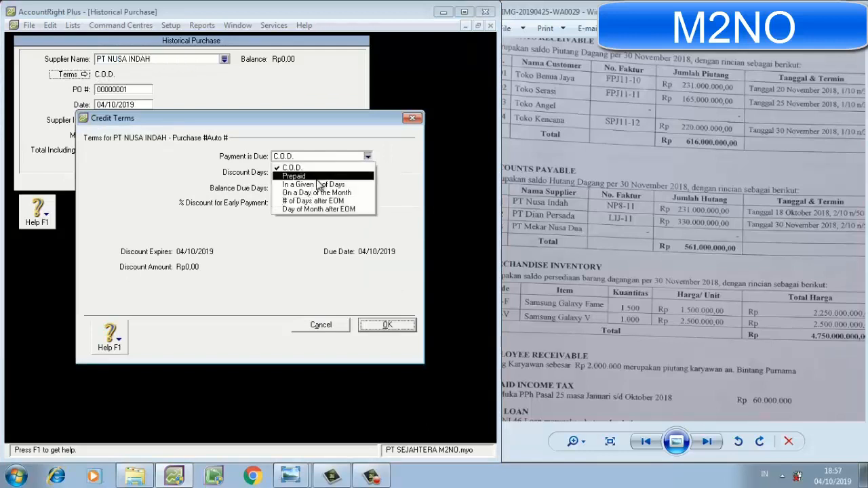
click(315, 185)
click(296, 174)
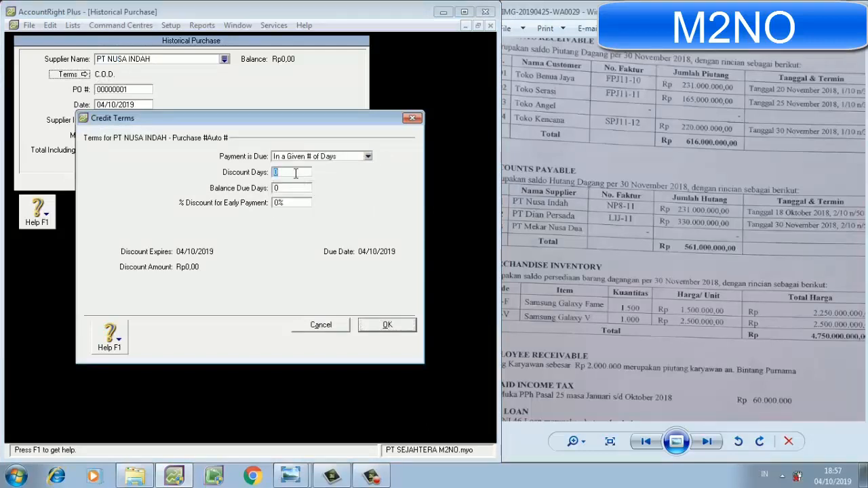
text(10)
click(292, 189)
text(50)
click(285, 204)
text(2)
key(Return)
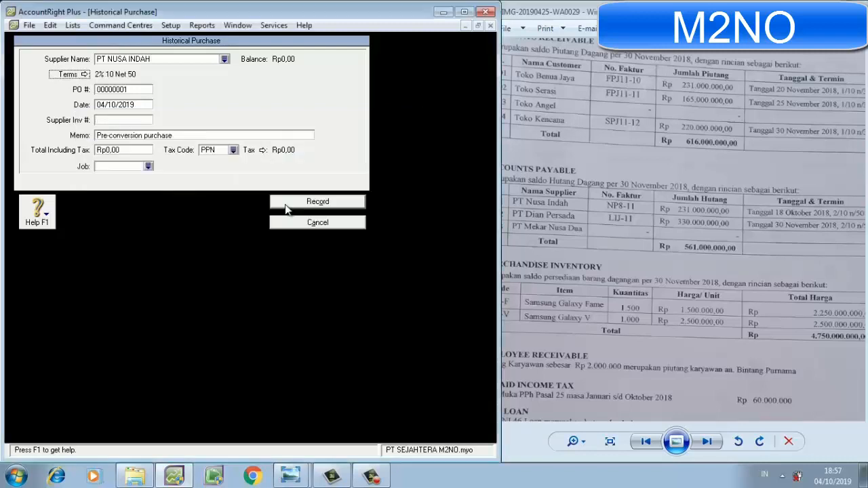
Set the PT NUSA INDAH purchase's PO number to NP8-11 and its date to 01/12/2018.
click(135, 90)
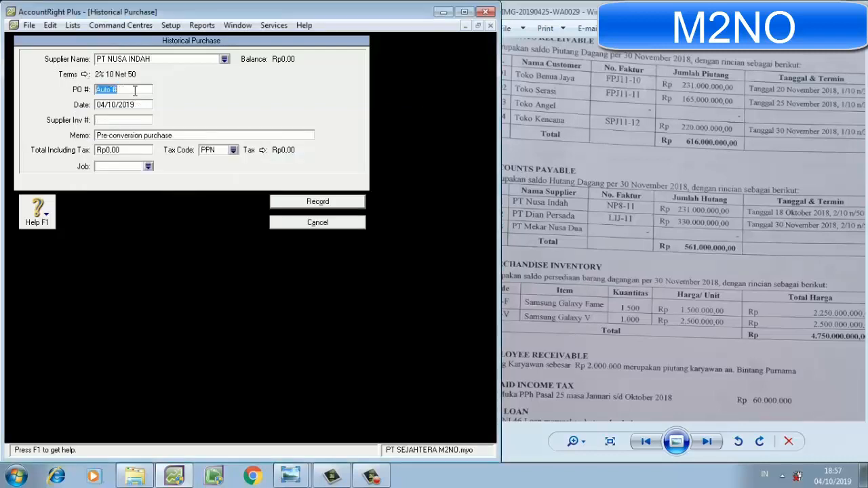
text(NP8-11)
click(123, 106)
text(01/12/)
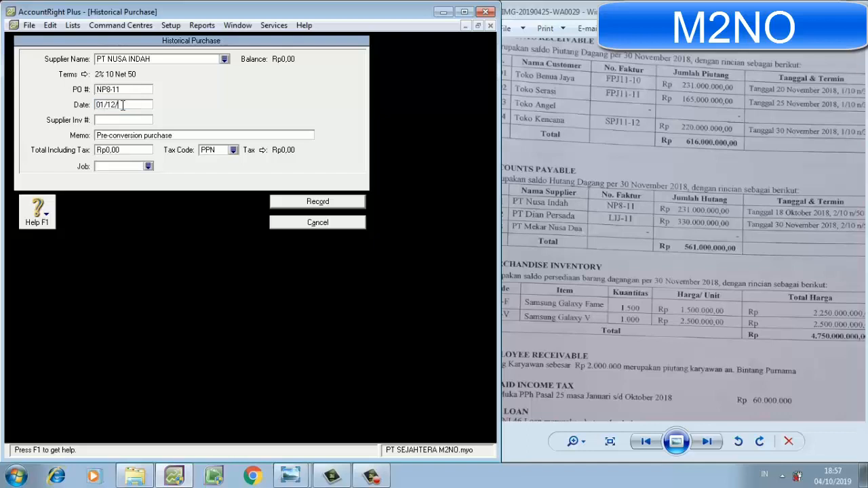
Replace the PT NUSA INDAH purchase's memo with SALDO AWAL PIUTANG.
click(130, 135)
text(SALDO )
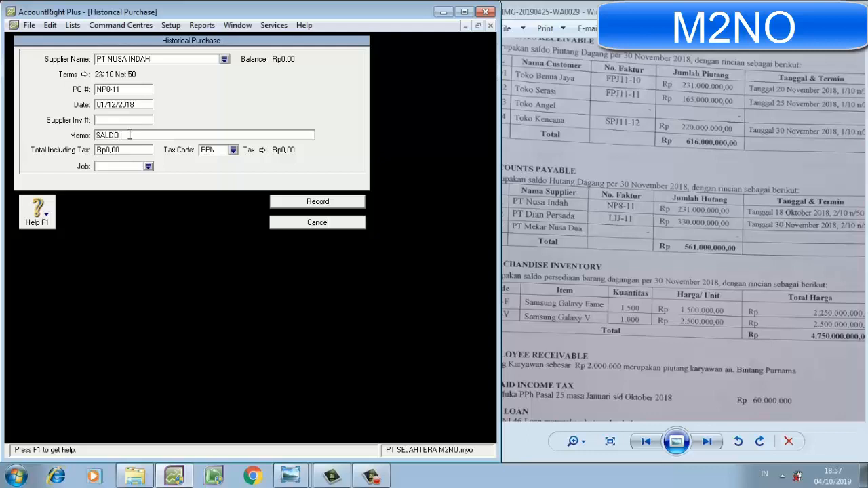
text(AWAL PIUTANG)
Enter a tax-inclusive total of Rp231.000.000,00 with tax code N-T and record the PT NUSA INDAH historical purchase.
click(130, 150)
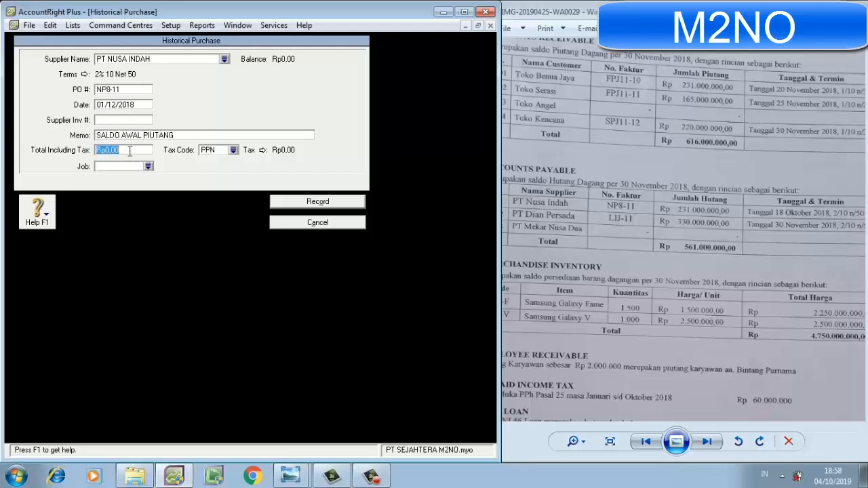
text(231.000.000)
key(Tab)
text(N-T)
key(Tab)
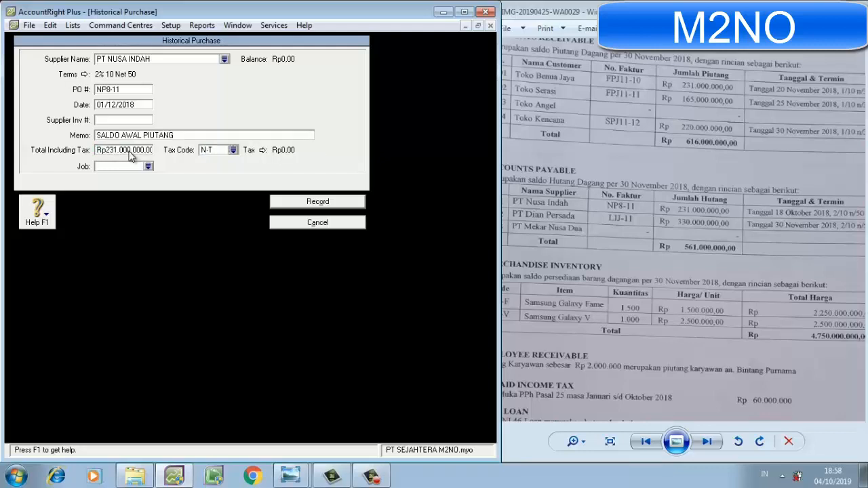
click(290, 201)
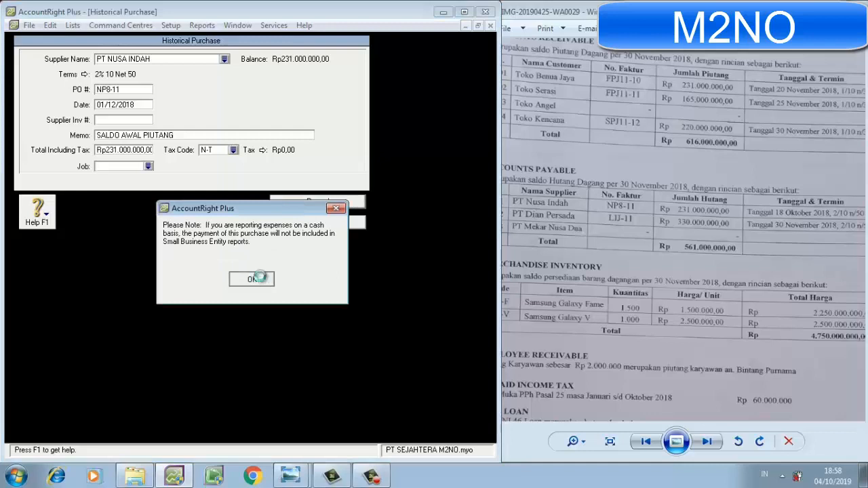
click(262, 281)
Add another historical purchase, choosing PT DIAN PERSADA as the supplier.
click(290, 402)
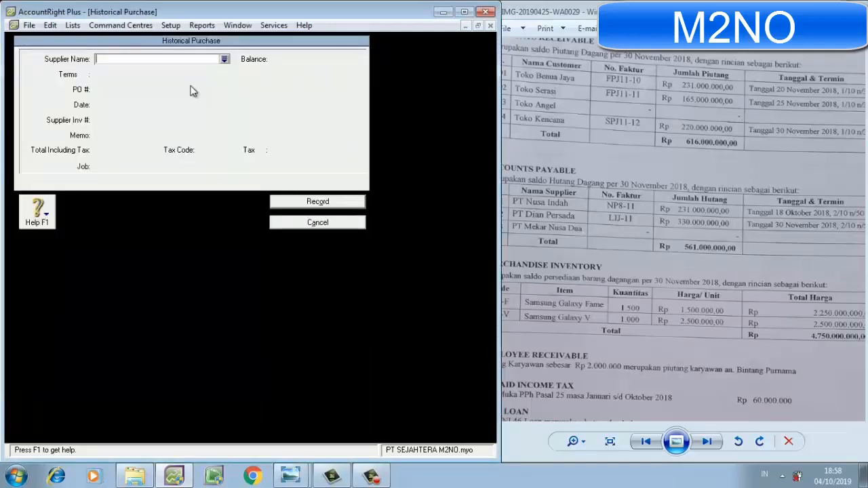
text(PT )
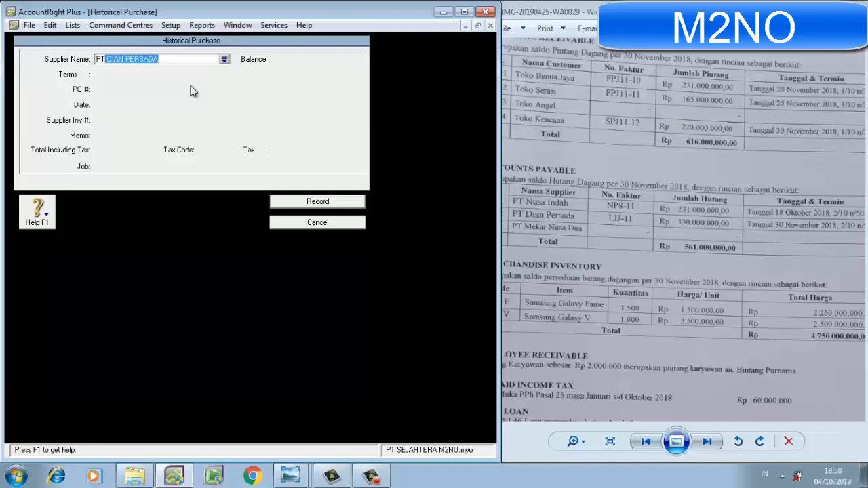
text(D)
key(Tab)
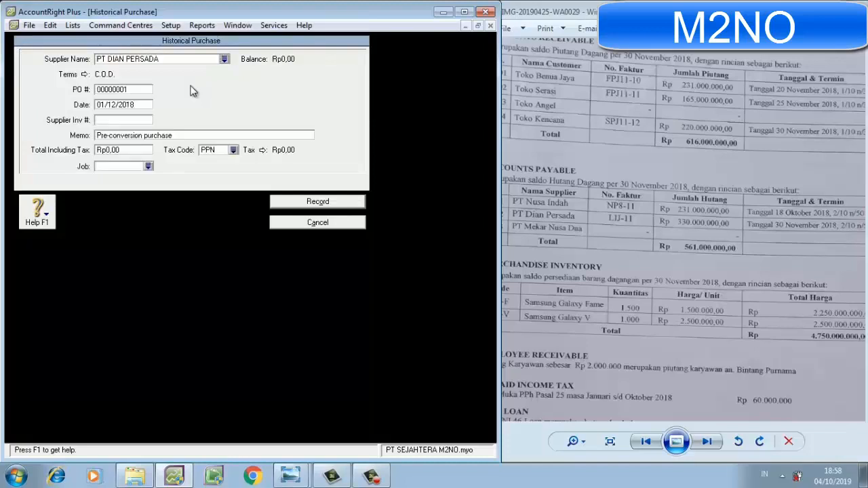
Set the PT DIAN PERSADA purchase terms to In a Given # of Days: 10 discount days, 50 balance due days, 2% early-payment discount.
click(78, 75)
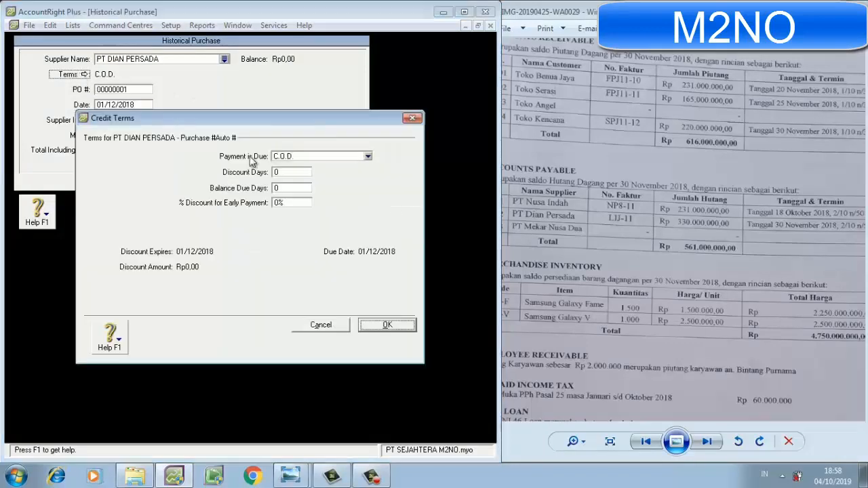
click(284, 156)
click(313, 183)
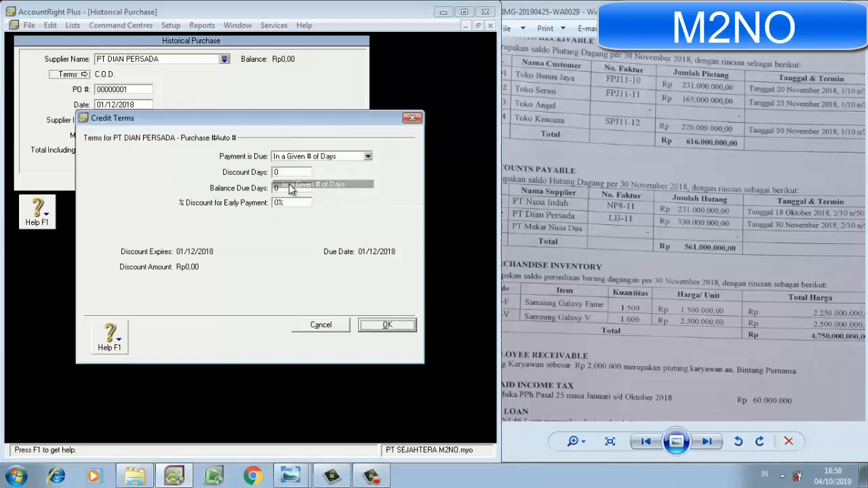
text(1)
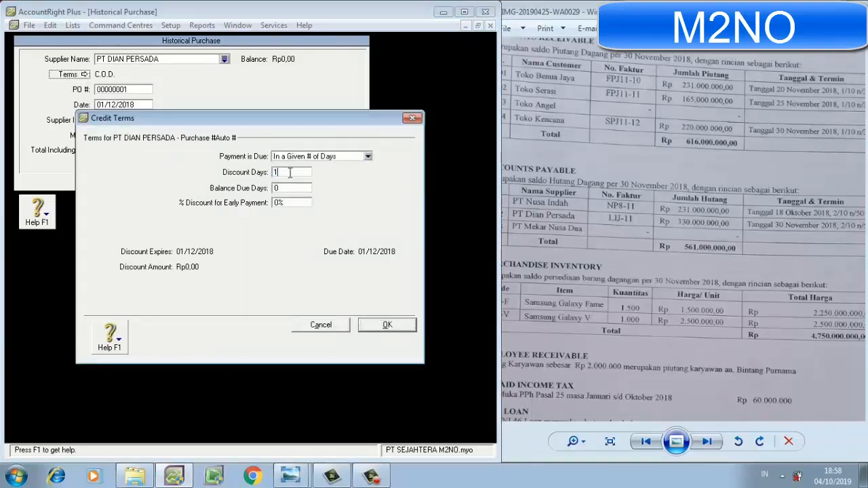
click(285, 188)
text(50)
click(282, 202)
text(2)
key(Return)
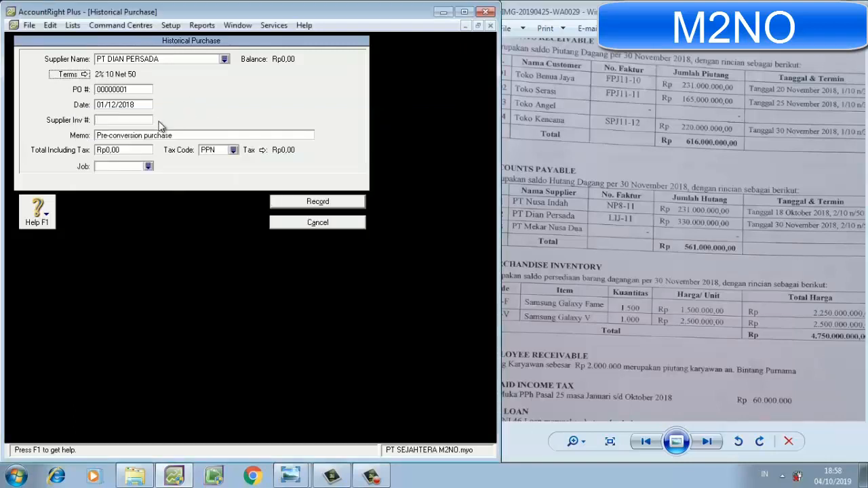
Replace the PT DIAN PERSADA purchase's memo with SLDO AWAL UTANG DAGANG.
click(151, 134)
text(SLDO AWAL UTANG DAGANG)
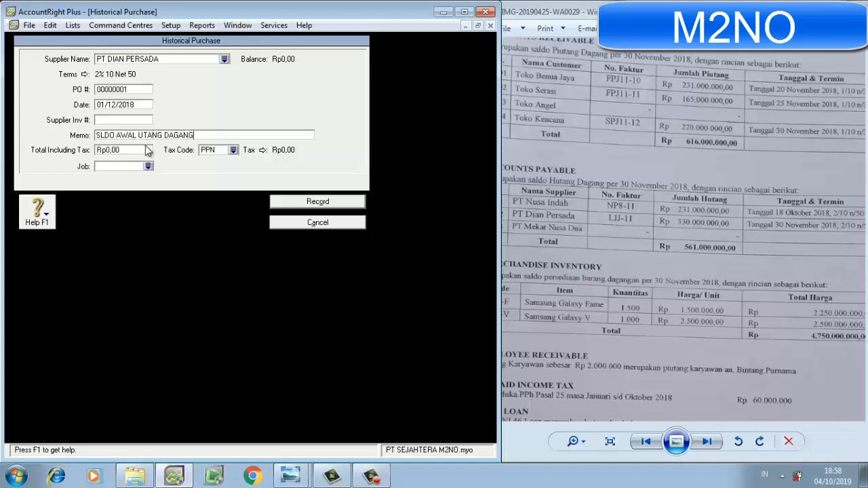
Set the PT DIAN PERSADA purchase's tax-inclusive total to Rp330.000.000,00 and its tax code to N-T.
click(144, 148)
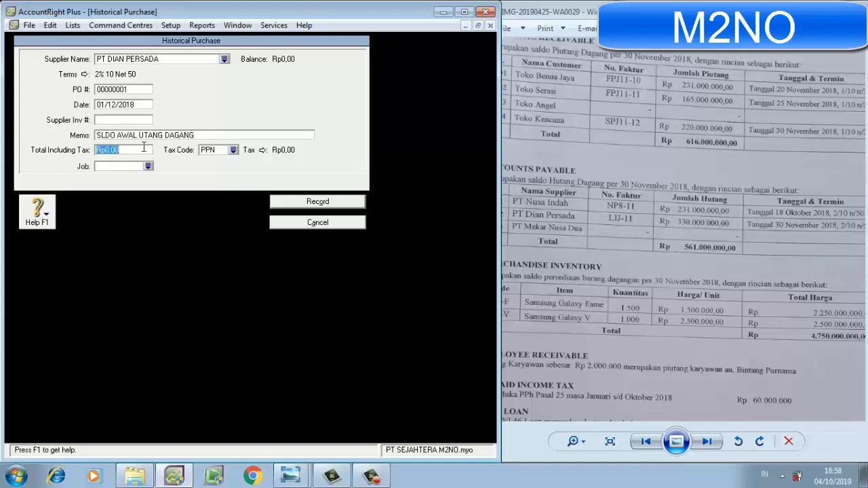
text(330.00)
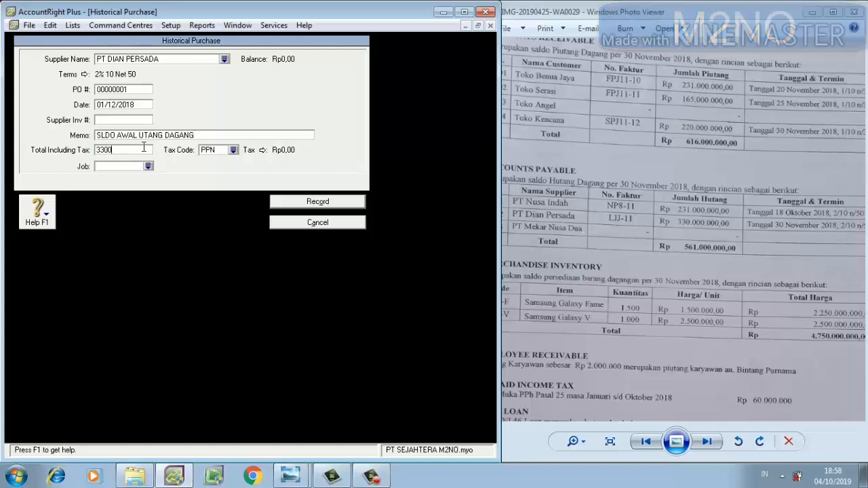
text(0.000)
key(Tab)
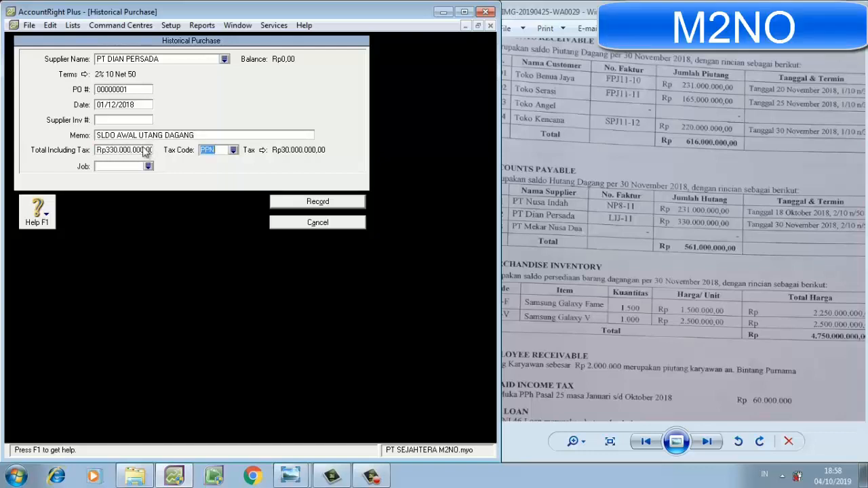
text(N-T)
key(Tab)
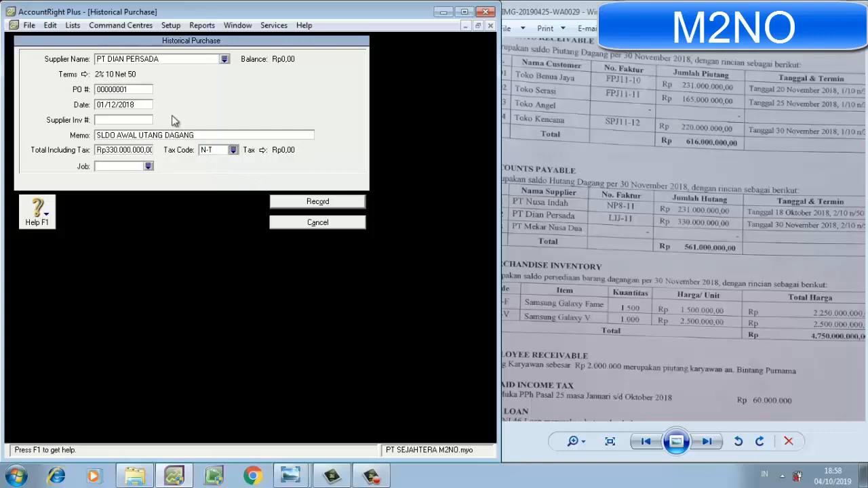
Set the PT DIAN PERSADA purchase's PO number to LIJ-11.
click(141, 88)
text(LIJ-11)
Record the PT DIAN PERSADA historical purchase and close the Supplier Balances window.
click(317, 206)
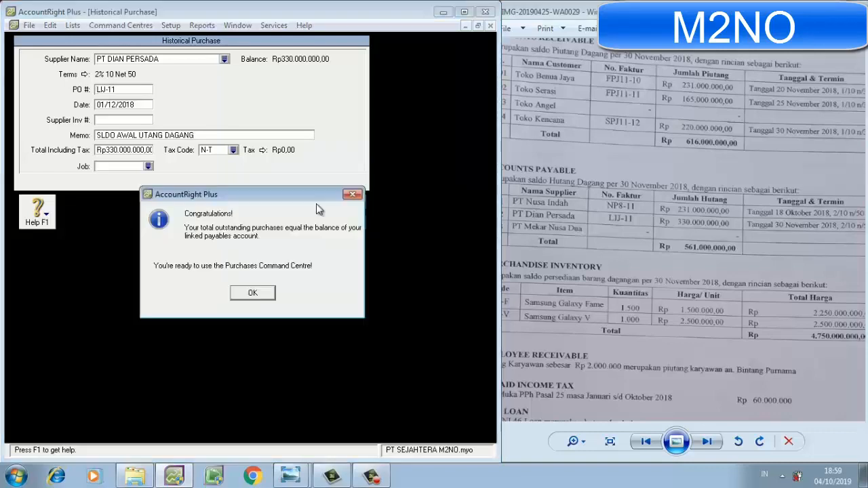
click(252, 293)
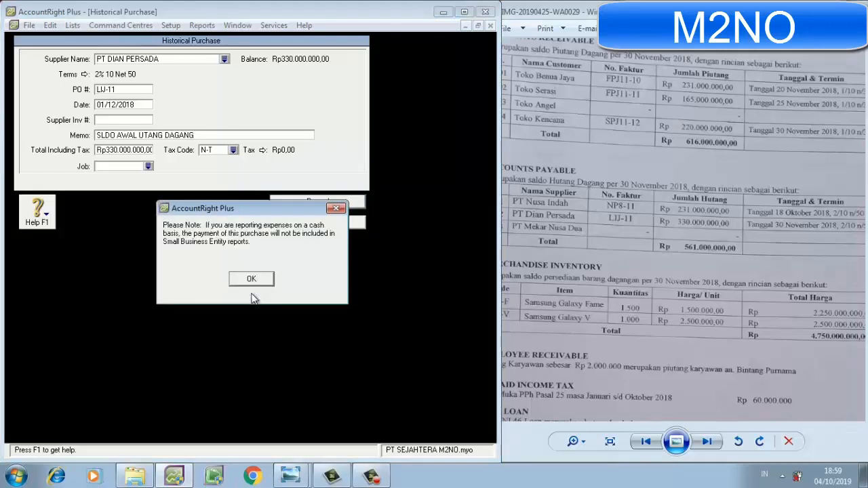
click(251, 281)
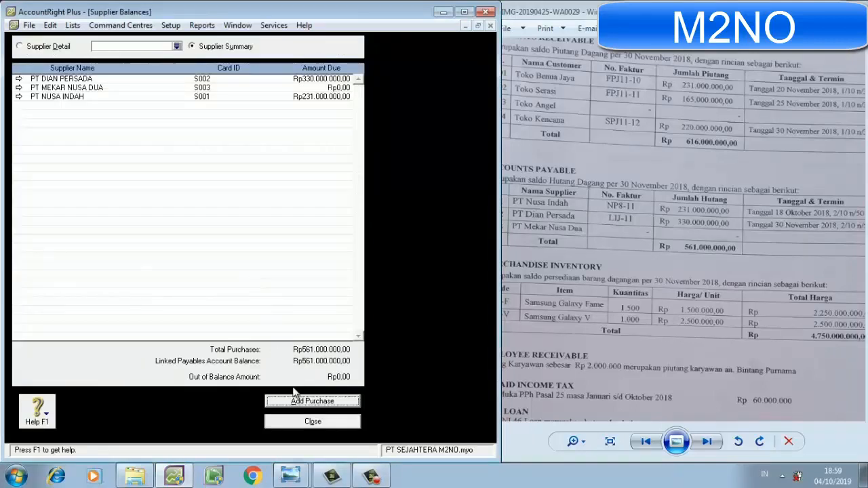
click(300, 422)
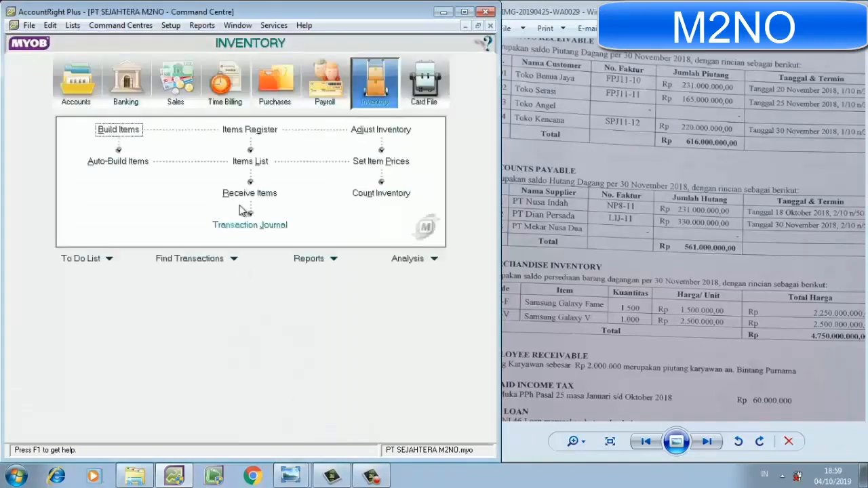
Create a new item from the Items List with item number SG-F, taken from the scanned merchandise inventory table.
click(253, 158)
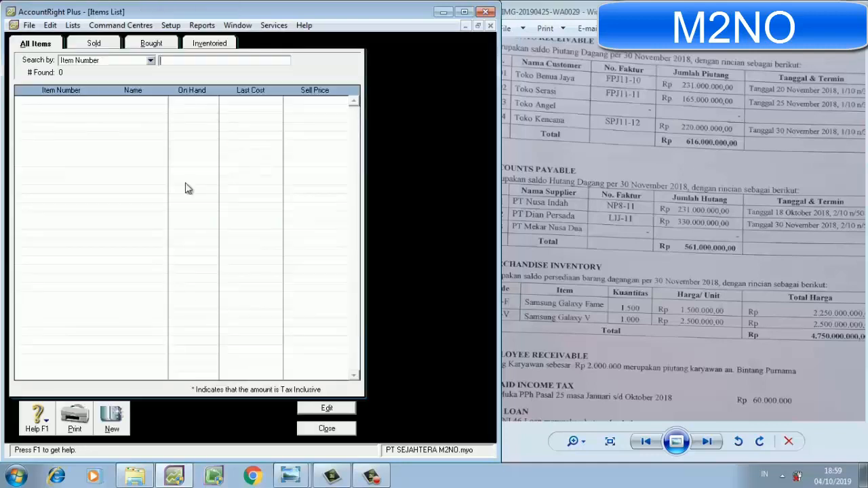
click(112, 420)
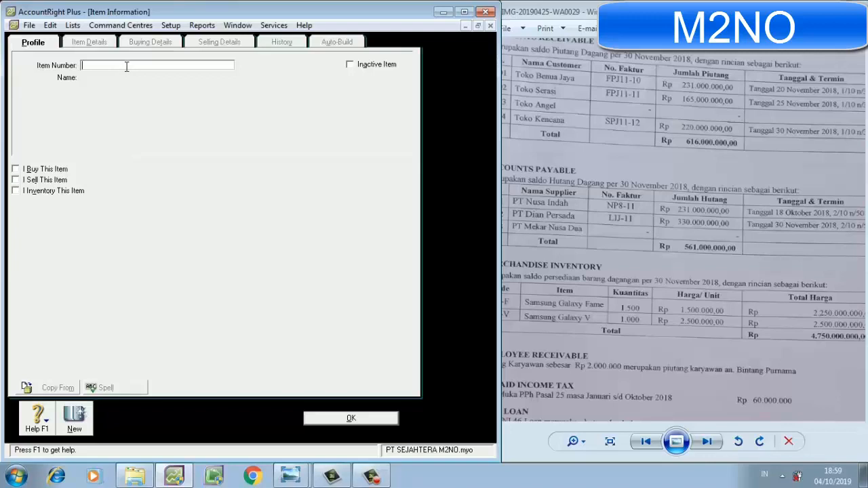
click(565, 197)
drag(565, 197, 571, 198)
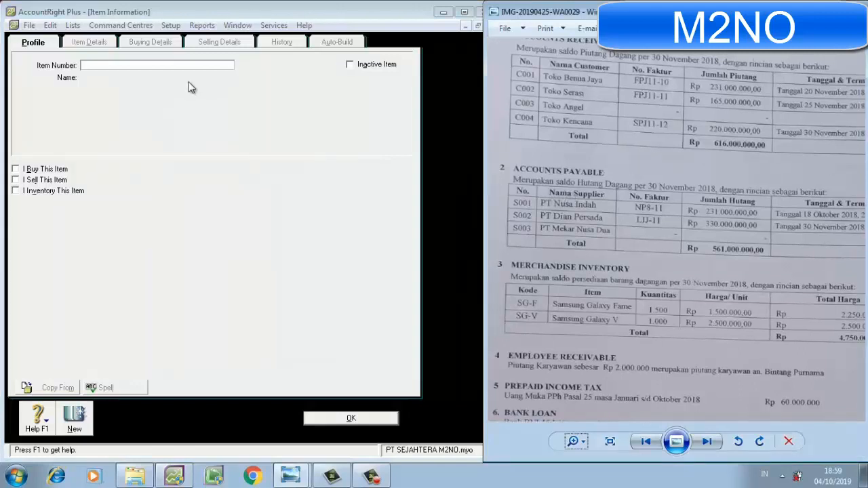
click(200, 64)
text(SG)
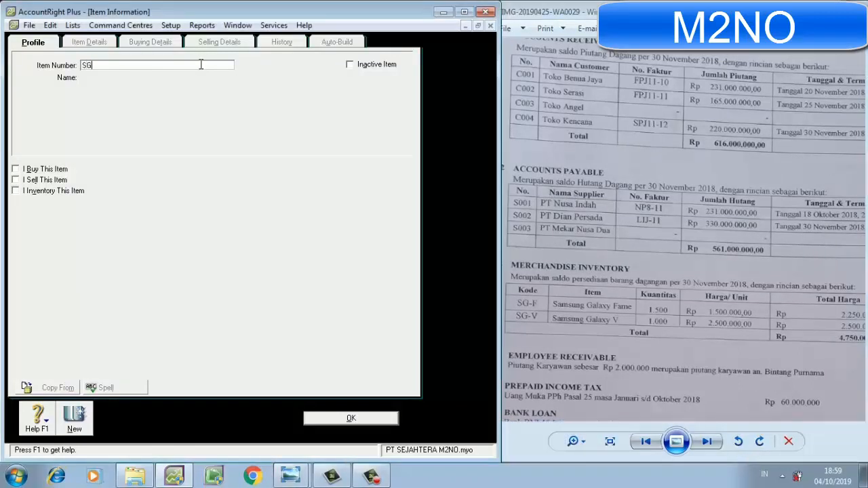
text(-F)
key(Tab)
Name the SG-F item SAMSUNG GALAXY FAME.
text(SA)
text(SUN)
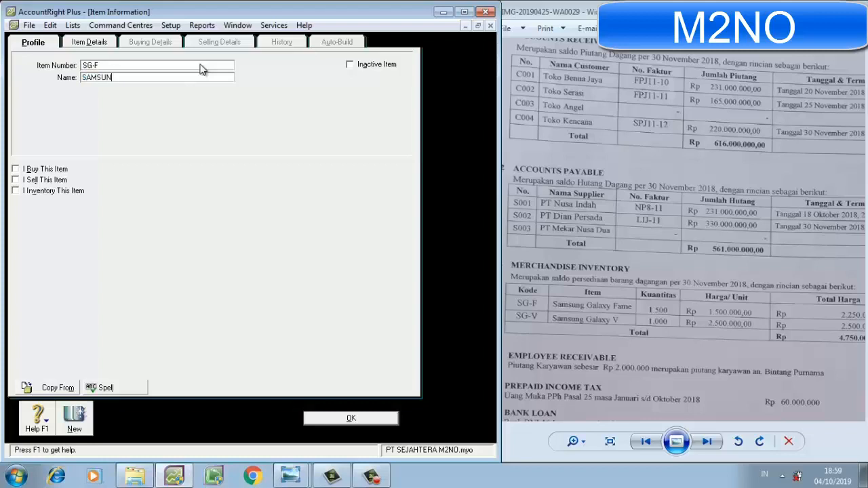
text(G GAL)
text(XY FAME)
key(BackSpace)
key(BackSpace)
text(E)
Mark the SG-F item as bought, sold and inventoried.
click(31, 169)
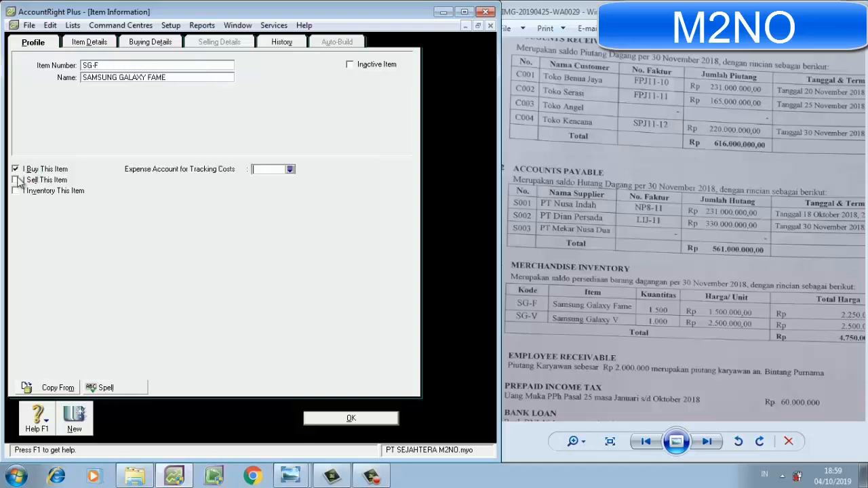
click(27, 181)
click(23, 190)
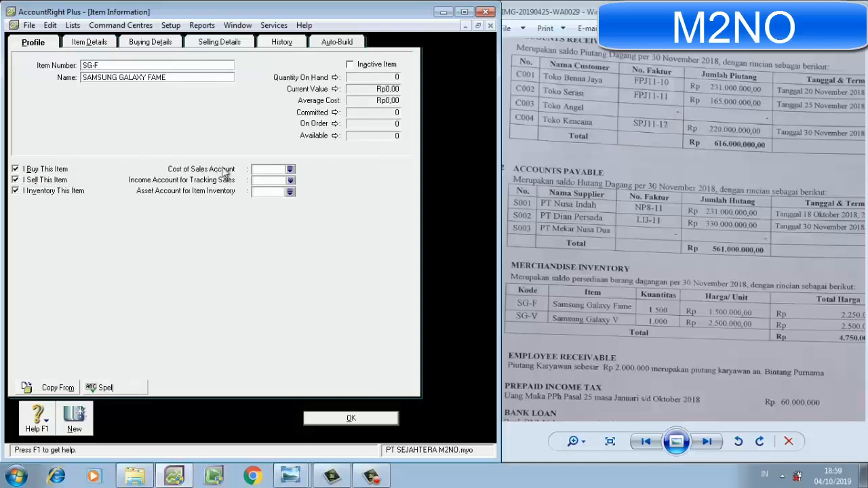
Link SG-F to cost of sales account 5-1100, income account 4-1100 and inventory asset account 1-1105.
click(289, 172)
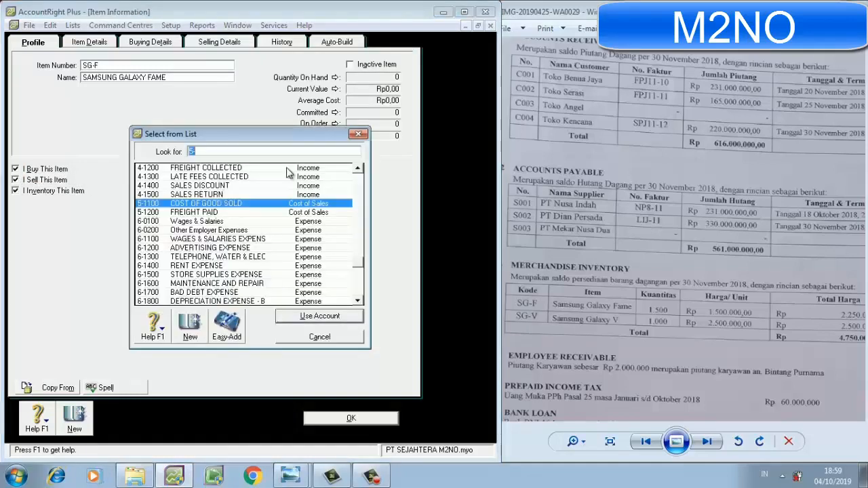
double_click(246, 201)
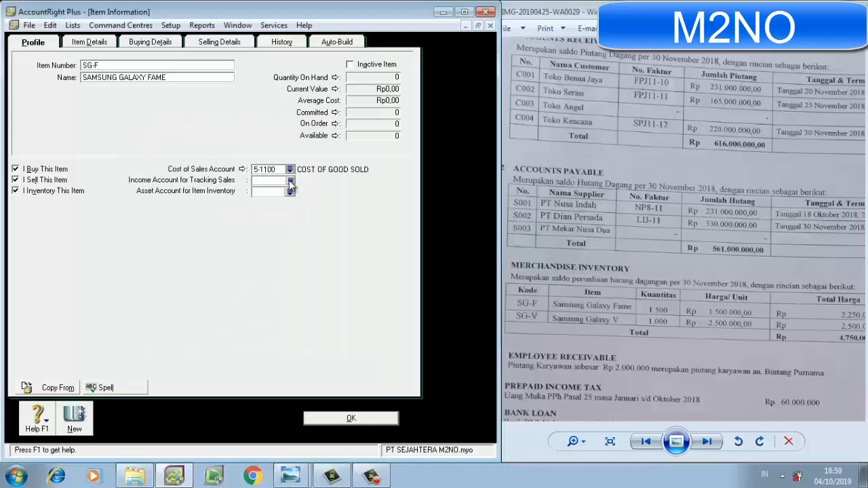
click(290, 180)
double_click(268, 202)
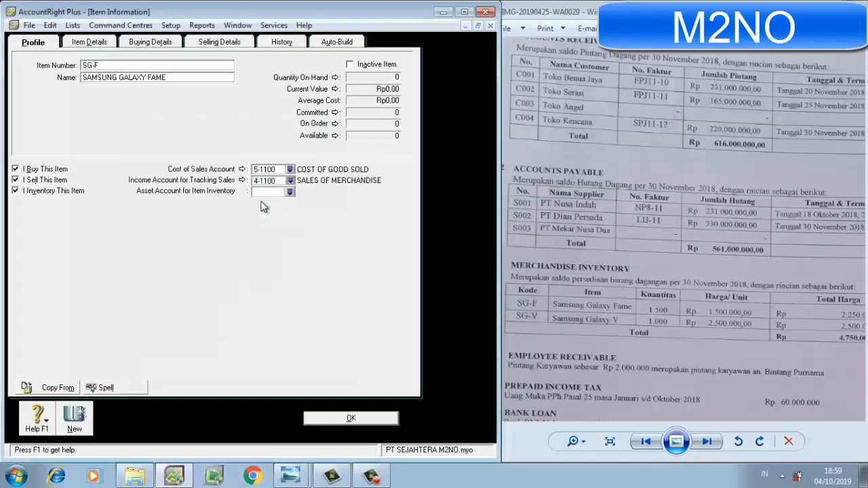
click(290, 192)
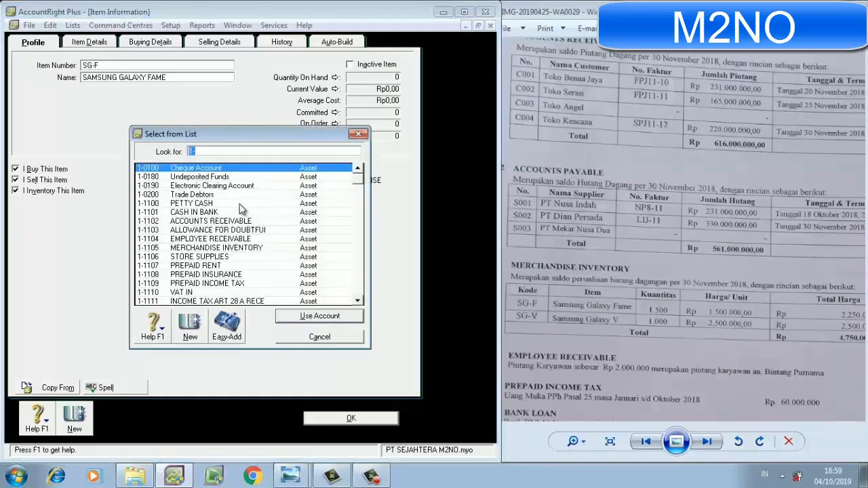
double_click(205, 248)
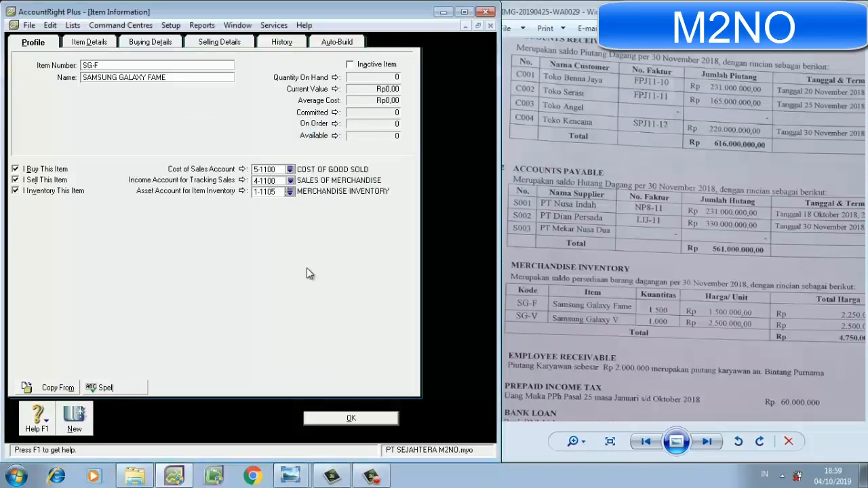
In SG-F's buying details, set the buying unit of measure to UNIT and the tax code when bought to PPN.
click(108, 42)
click(145, 45)
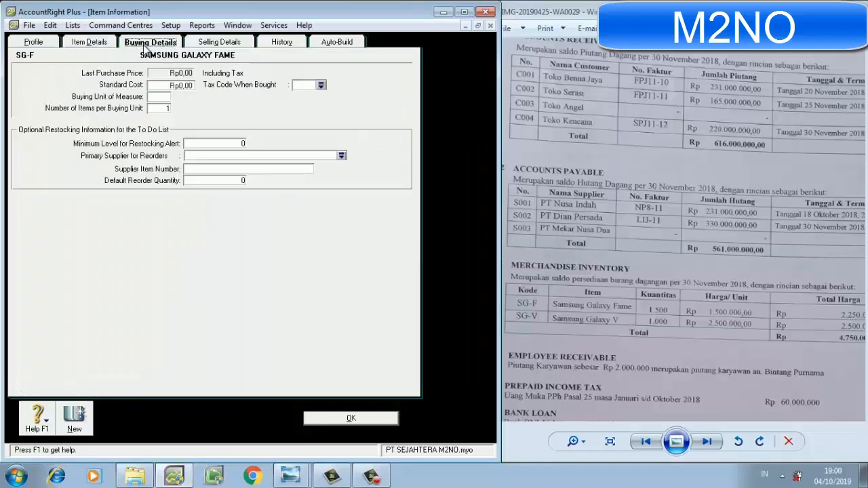
click(163, 98)
text(UNIT)
click(302, 84)
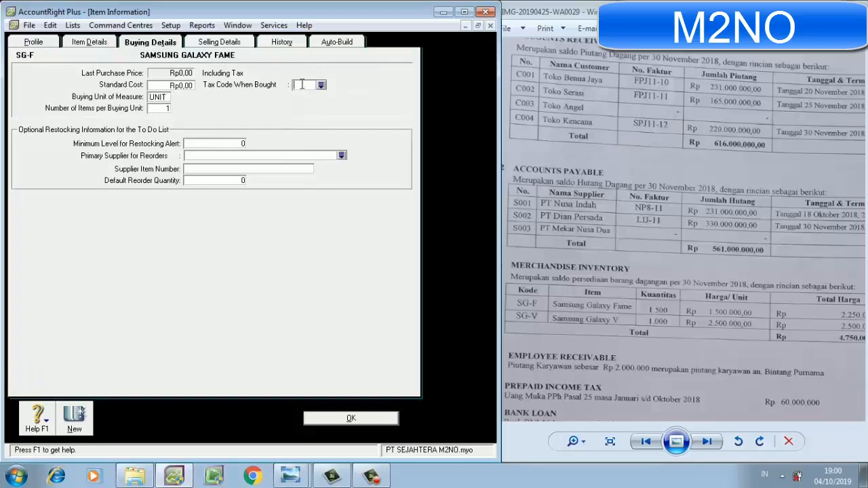
text(PPN)
key(Tab)
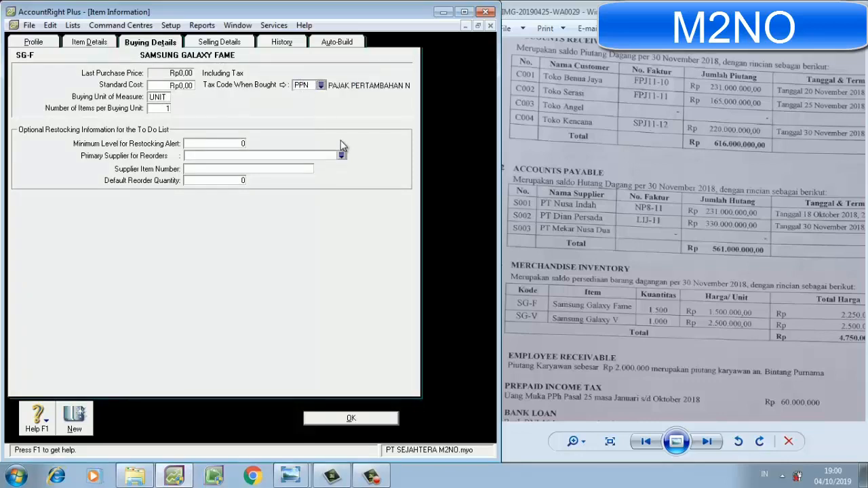
Set SG-F's base selling price to Rp1.500.000, selling unit to UNIT and tax code when sold to PPN, and save the item.
click(235, 43)
click(170, 67)
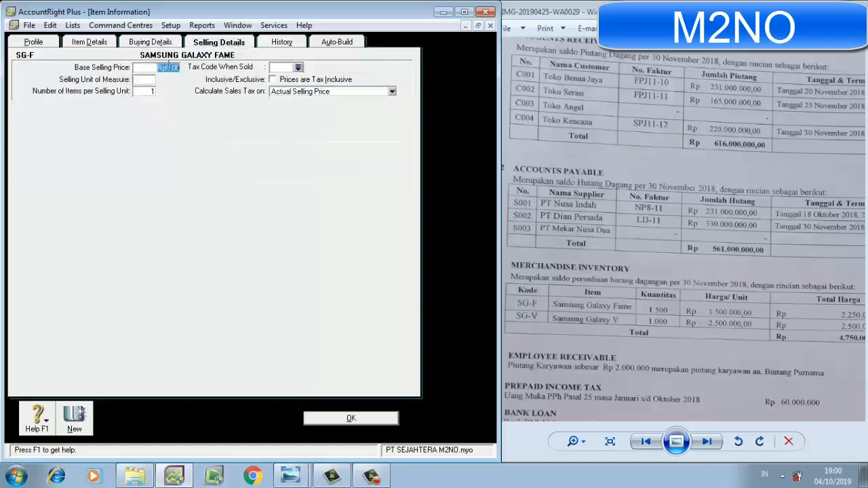
text(1500000)
key(Tab)
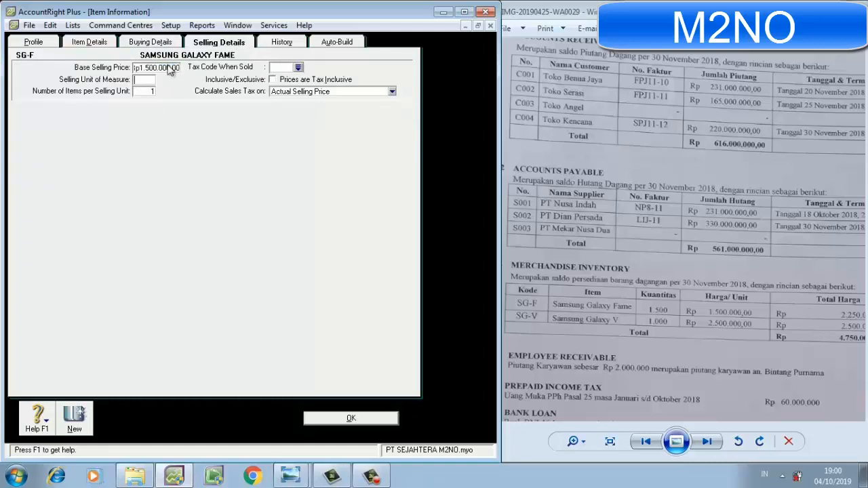
text(UNIT)
click(288, 68)
text(PPN)
key(Tab)
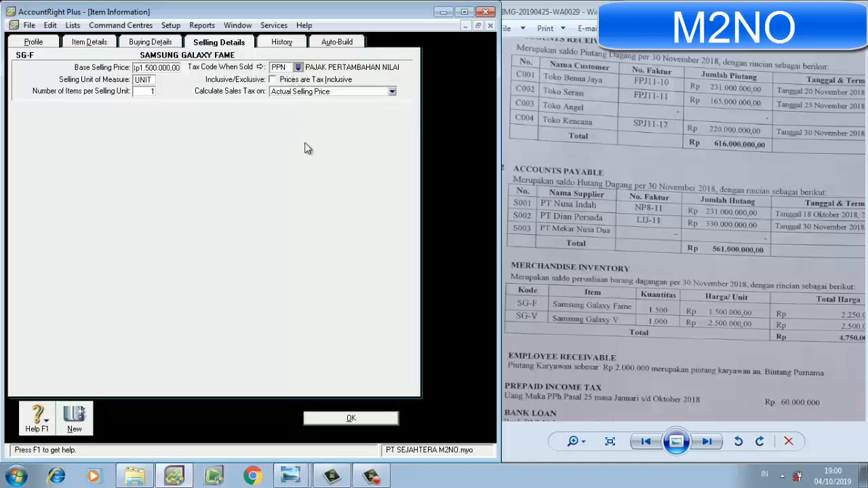
click(346, 418)
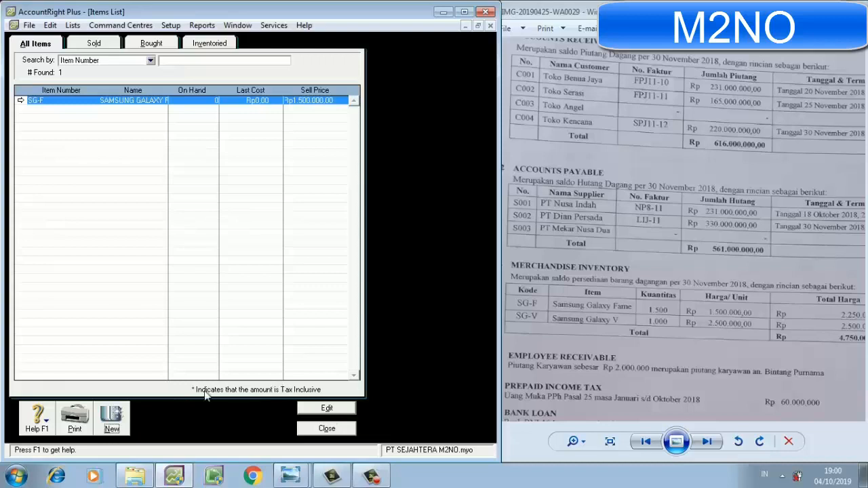
Create a second item with item number SG-V and the name SAMSUNG GALAXY V.
click(112, 419)
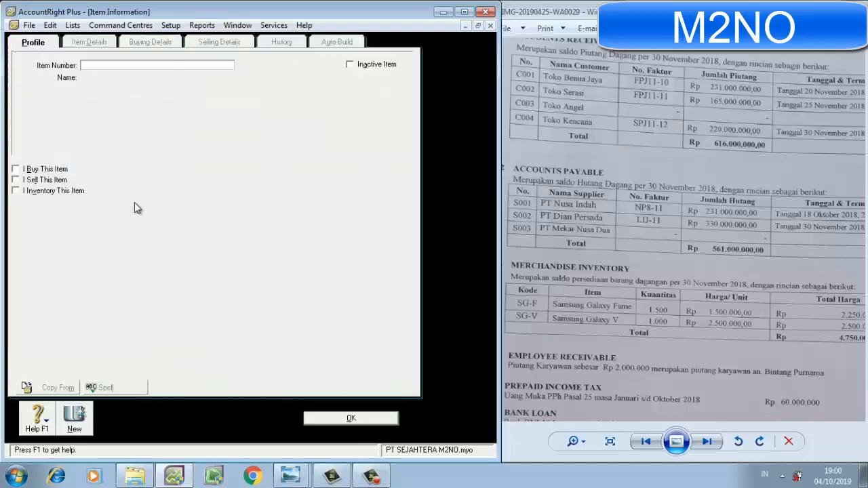
text(SG-V)
key(Tab)
text(SAMSU)
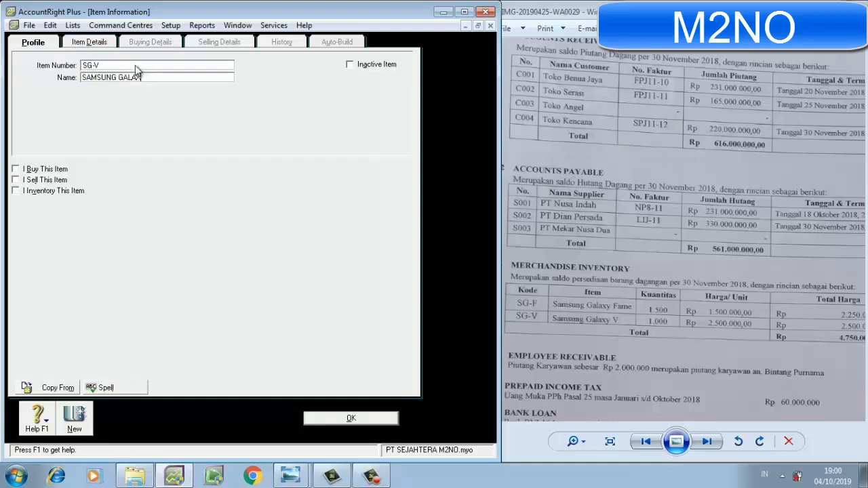
text(NG GALAXY V)
Mark the SG-V item as bought, sold and inventoried, keeping the prefilled linked accounts.
click(33, 173)
click(33, 181)
click(33, 190)
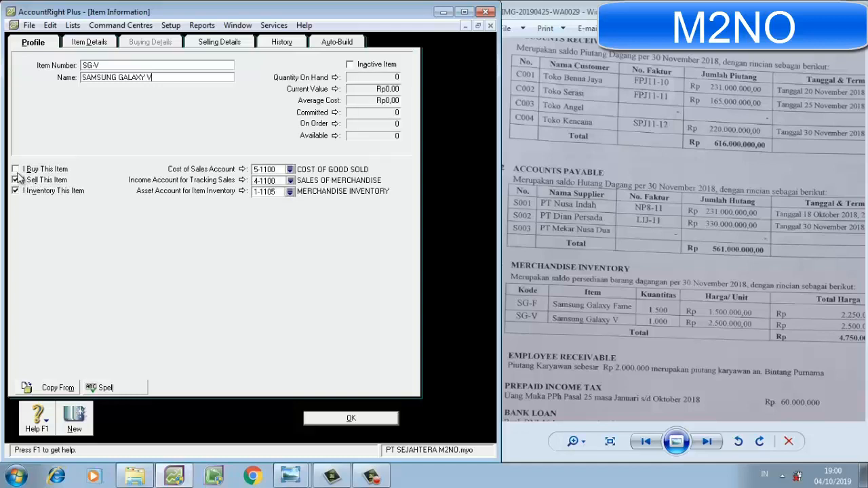
click(16, 171)
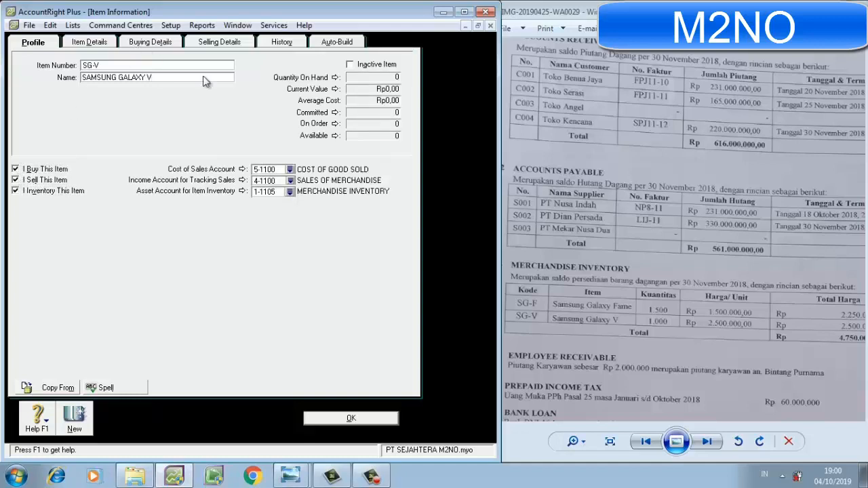
Check SG-V's buying details, set its base selling price to Rp2.500.000, save the item and close the Items List.
click(174, 44)
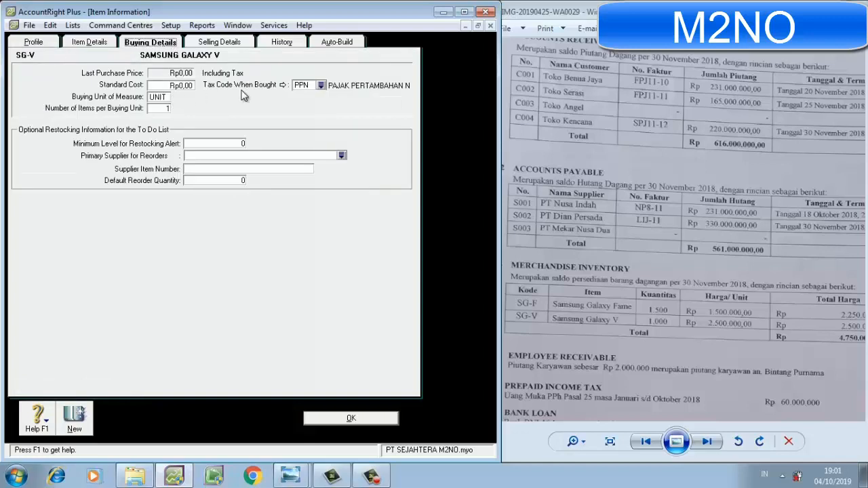
click(230, 44)
click(161, 70)
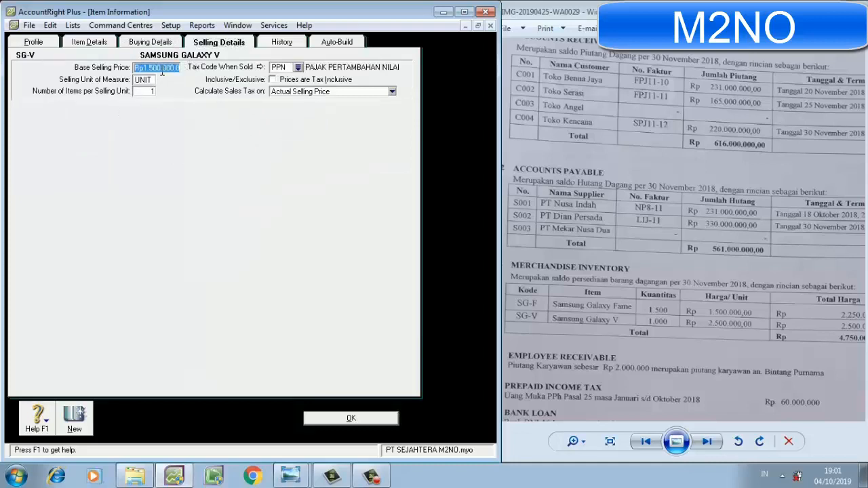
text(2.500.0)
text(00000)
key(Tab)
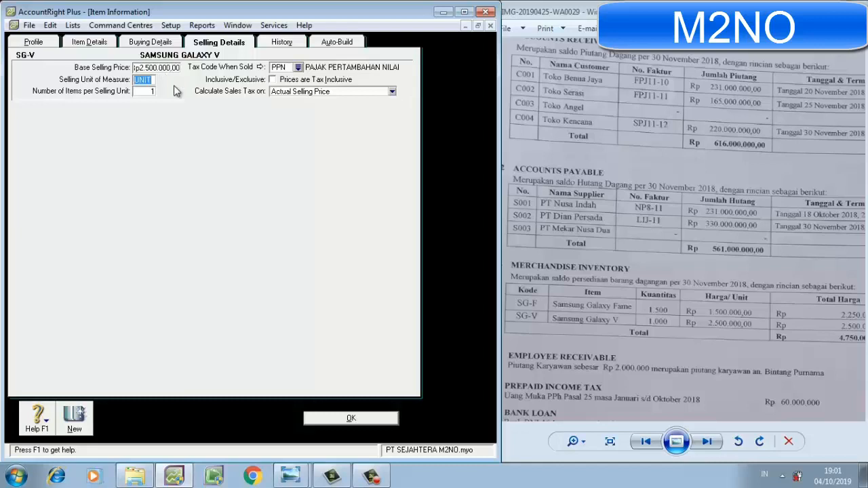
click(359, 416)
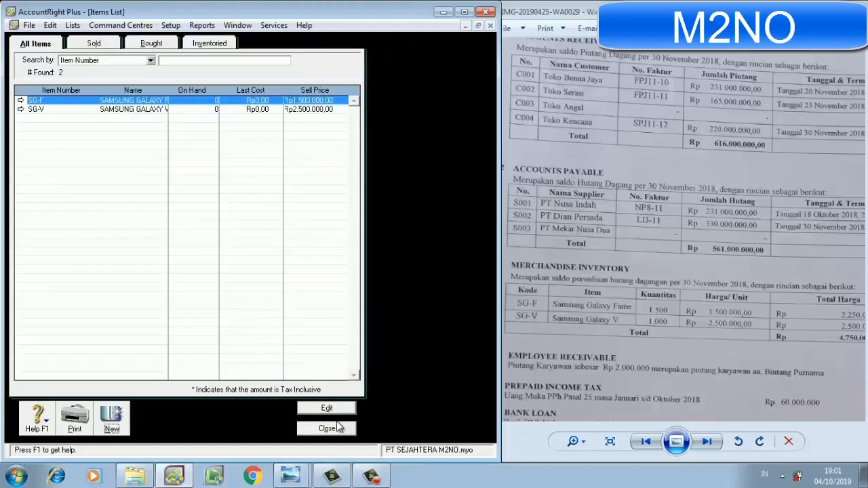
click(329, 429)
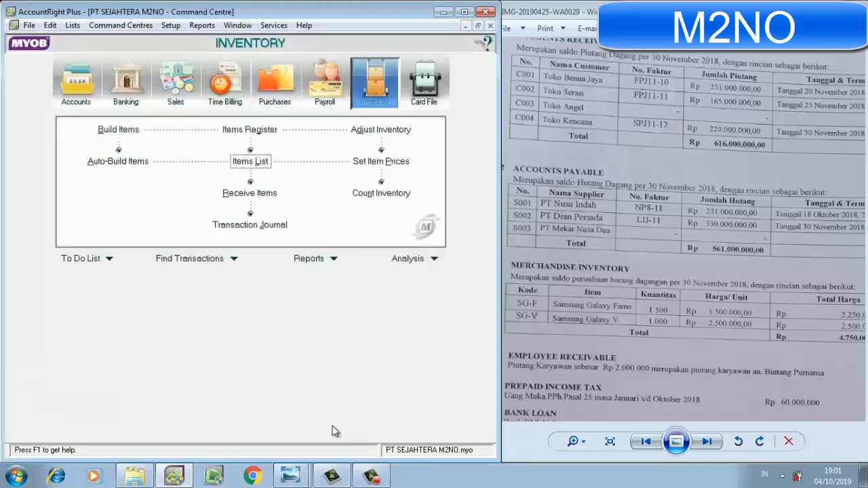
Review both items' selling prices against average cost in Set Item Prices and accept them.
click(382, 163)
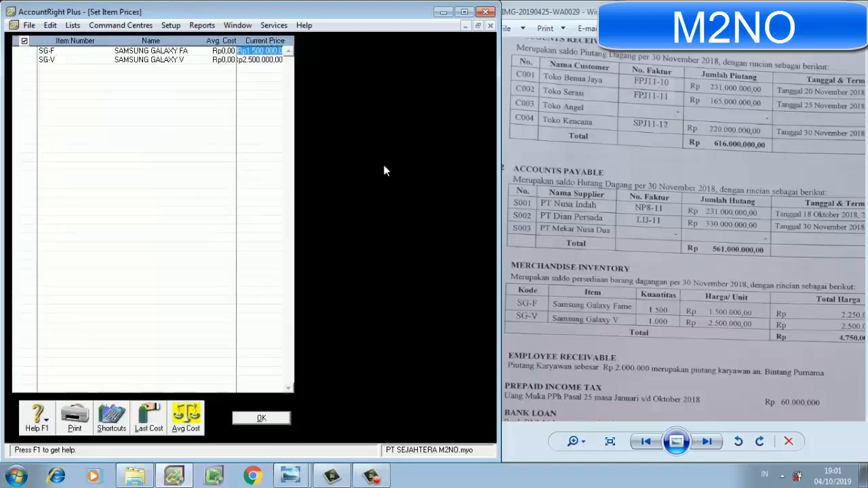
click(184, 427)
click(269, 419)
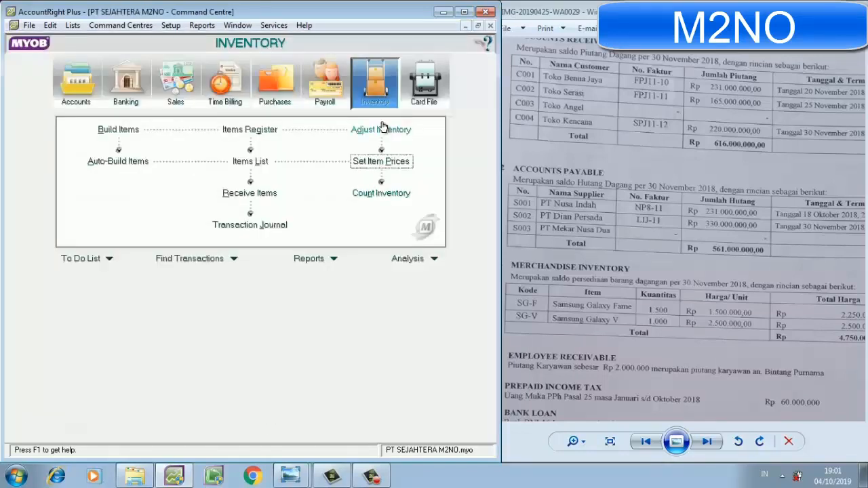
In Count Inventory, enter counted quantities of 1.500 for SG-F and 1.000 for SG-V.
click(373, 196)
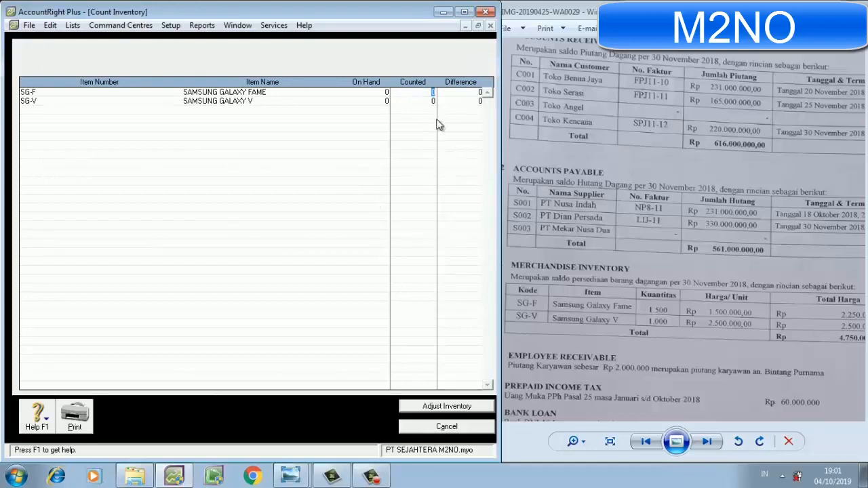
text(1.500)
click(433, 102)
text(1000)
key(Tab)
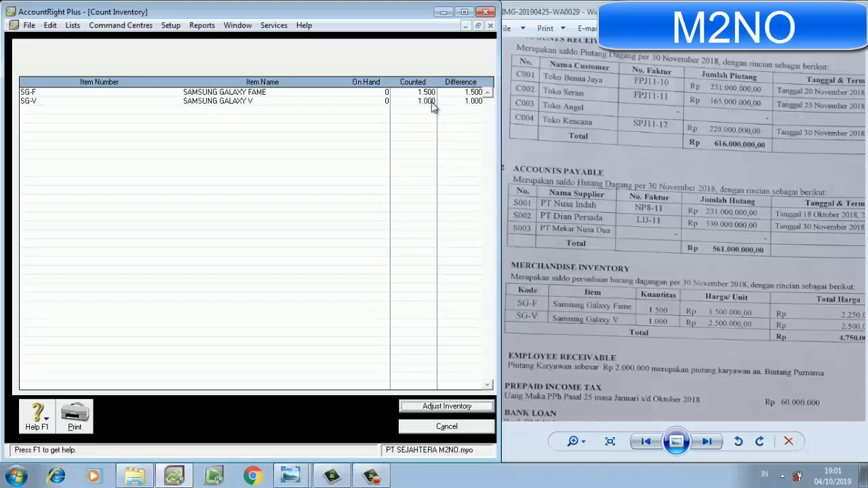
Adjust the inventory from the count as opening balances, with 1-1105 MERCHANDISE INVENTORY as the default adjustment account.
click(427, 405)
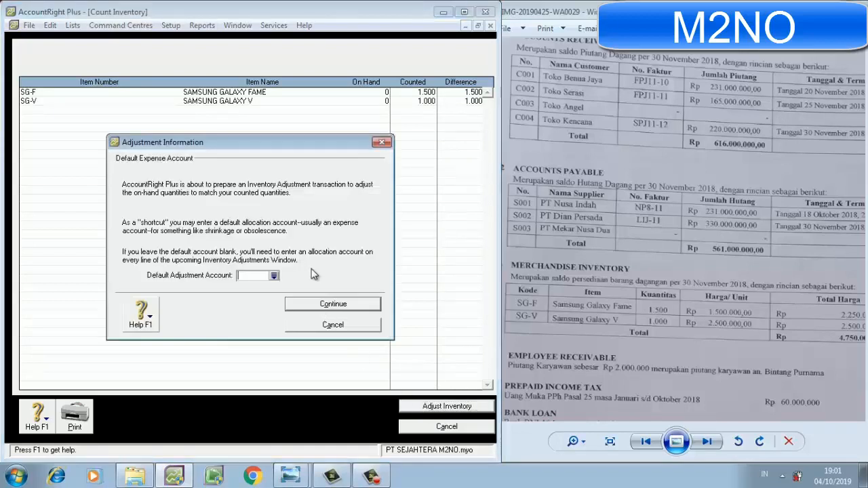
click(274, 276)
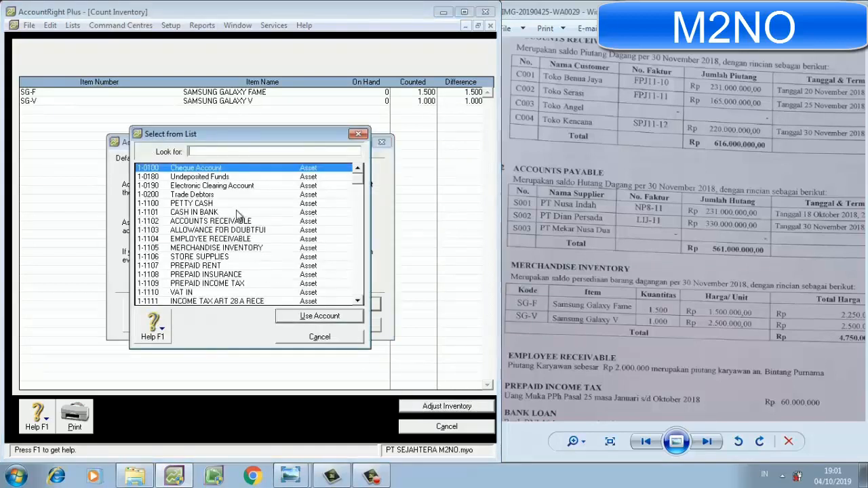
double_click(230, 248)
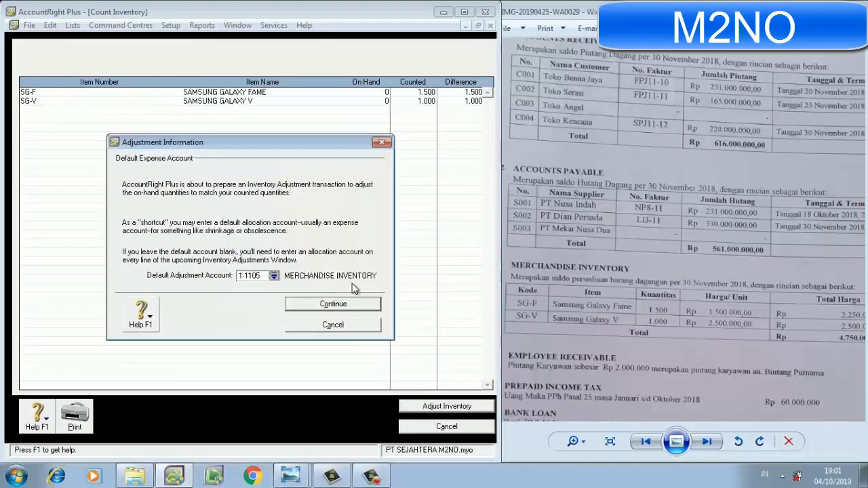
click(348, 307)
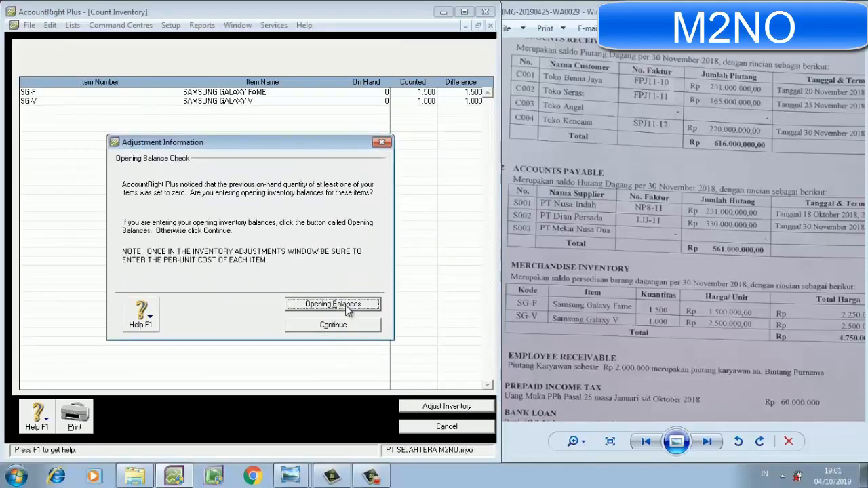
click(333, 303)
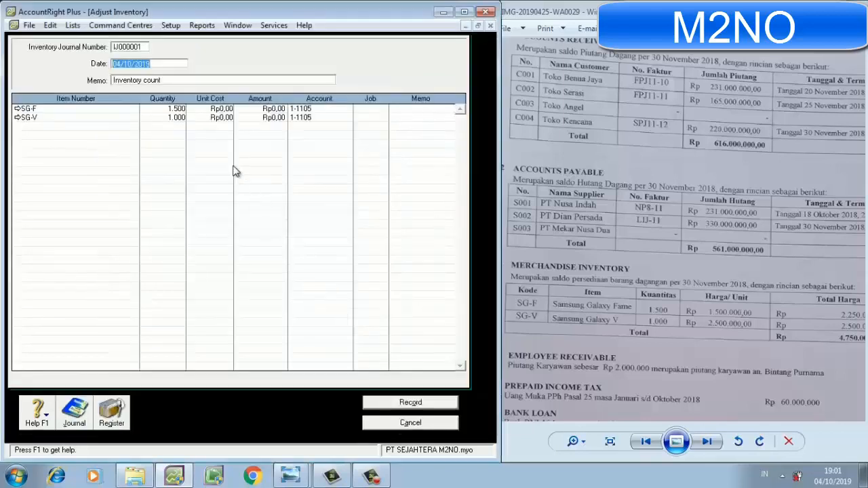
Date the inventory adjustment 01/12/2018 and set its memo to SALDO AWAL PERSEDIAAN BARANG DAGANG.
text(0)
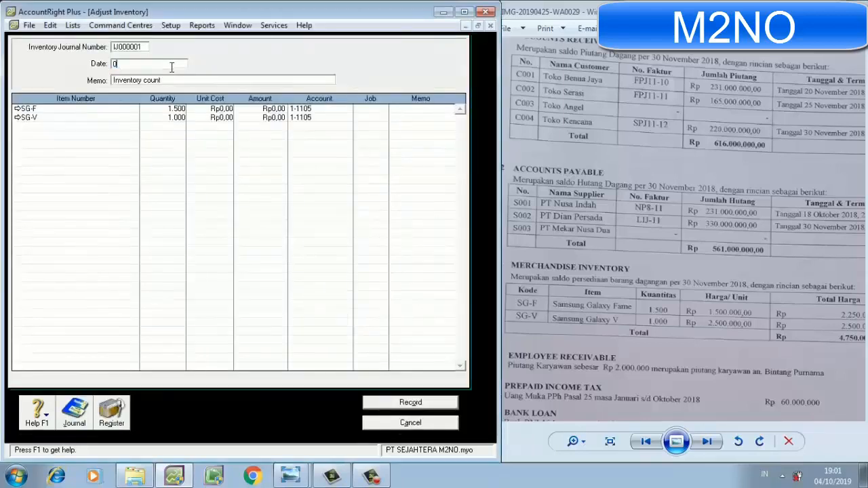
text(1/12/2018)
key(Tab)
text(SALDO AWA)
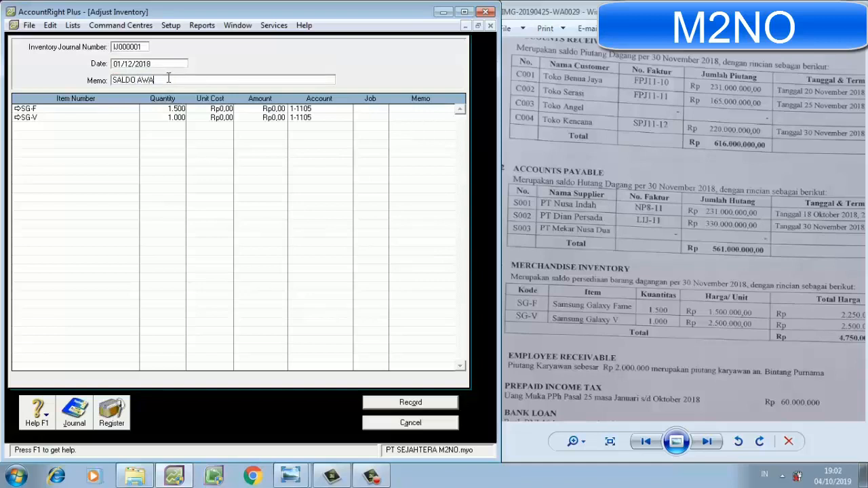
text(L PERSEDIAAN BARANG DAGANG)
Set the unit cost to Rp1.500.000,00 for SG-F and Rp2.500.000,00 for SG-V, and record the inventory adjustment.
click(213, 108)
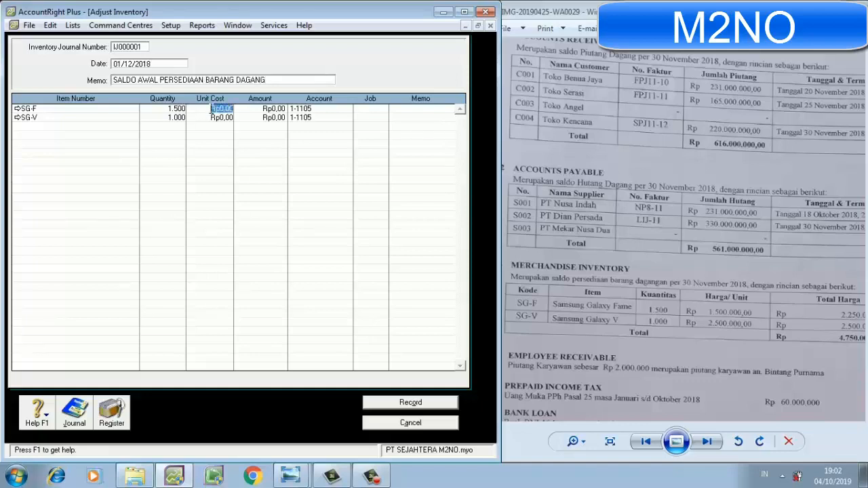
text(1500000)
key(Return)
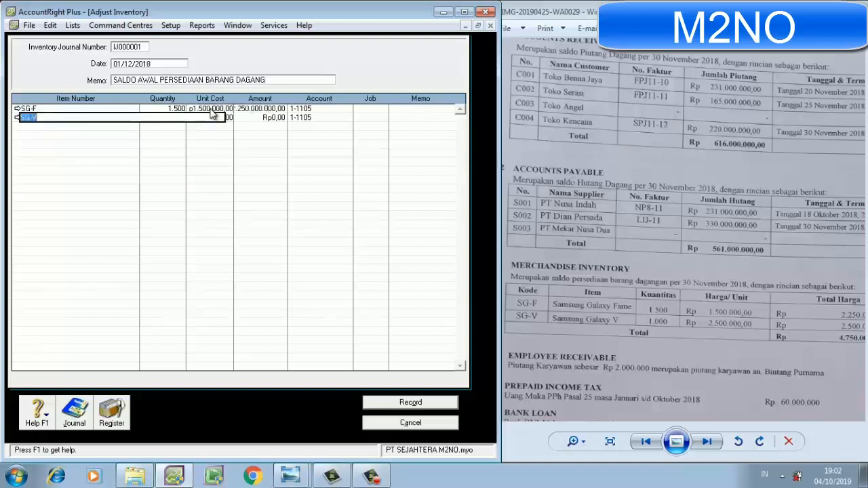
click(231, 117)
text(2500000)
key(Return)
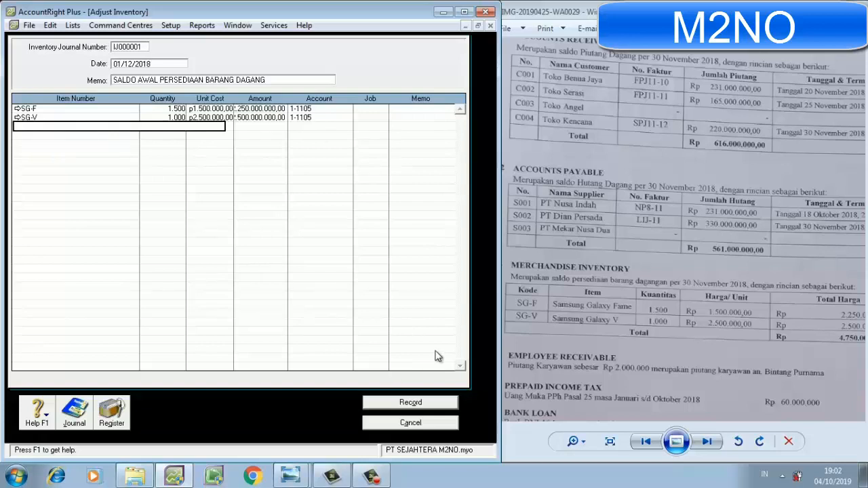
click(434, 403)
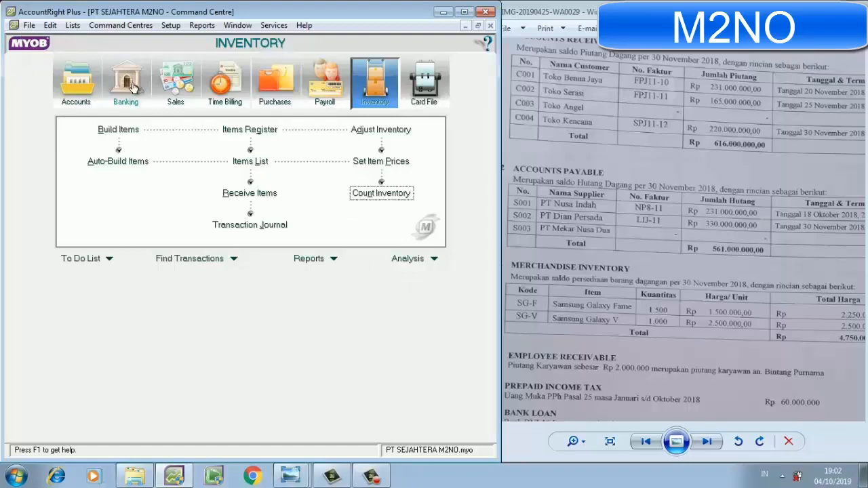
Open the Company Data Auditor from Accounts, go through the account reconciliation review and run the Transaction Review for 01/01/2018 to 04/10/2019.
click(78, 86)
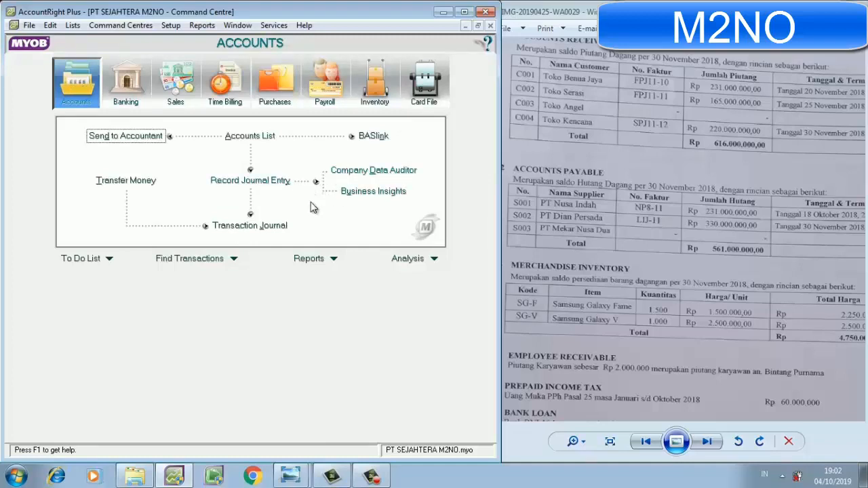
click(359, 177)
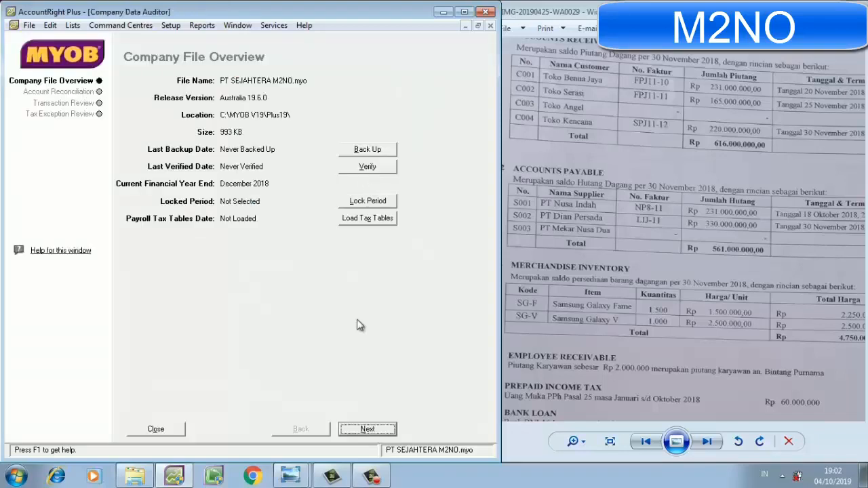
click(364, 430)
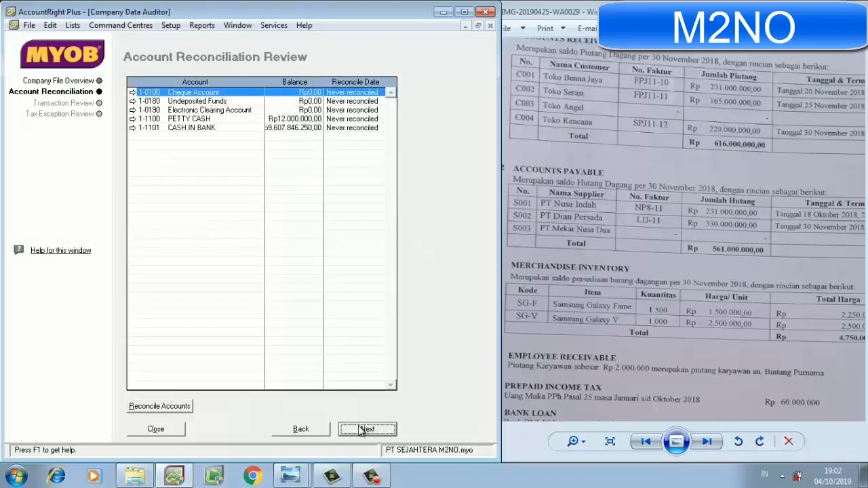
click(364, 430)
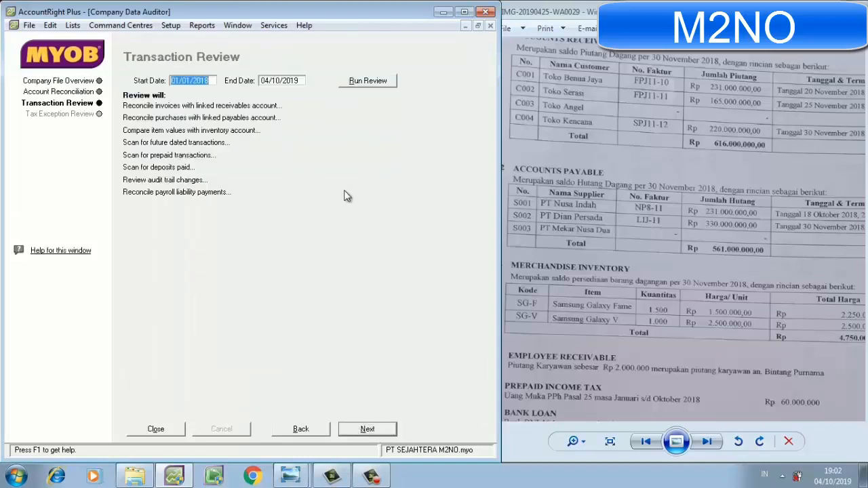
click(369, 83)
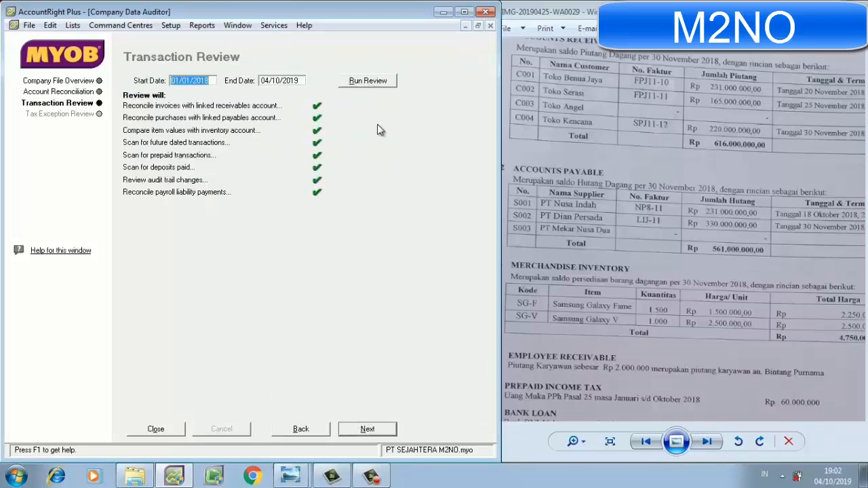
Run the Tax Exception Review for 01/01/2018 to 04/10/2019 and finish the audit without printing the summary report.
click(367, 428)
click(365, 90)
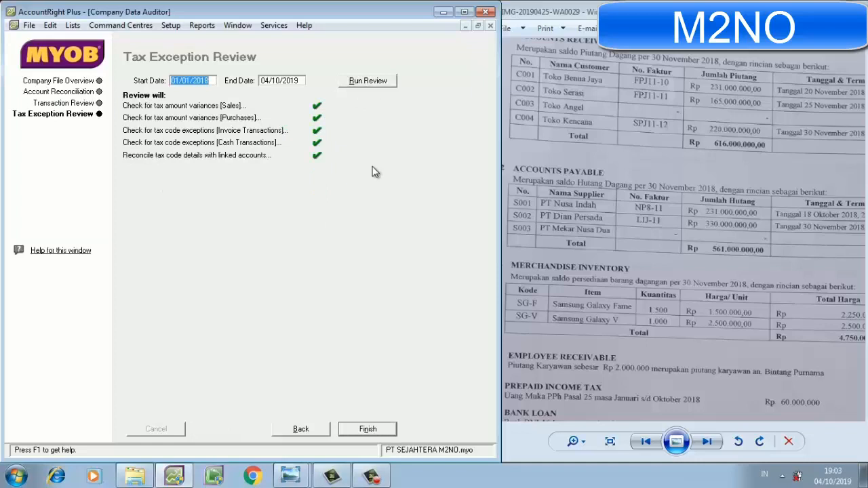
click(368, 428)
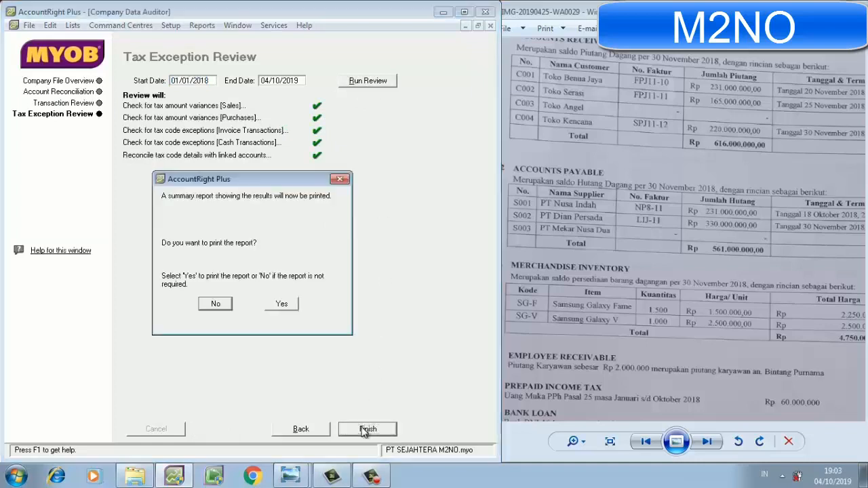
click(215, 305)
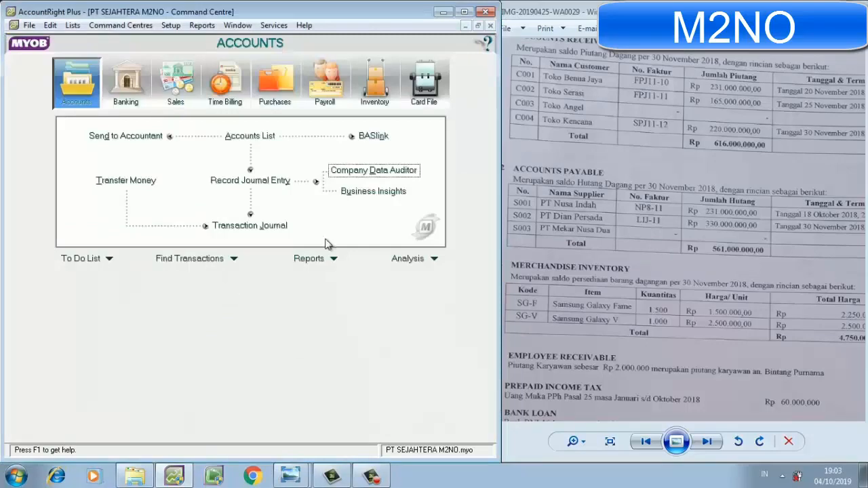